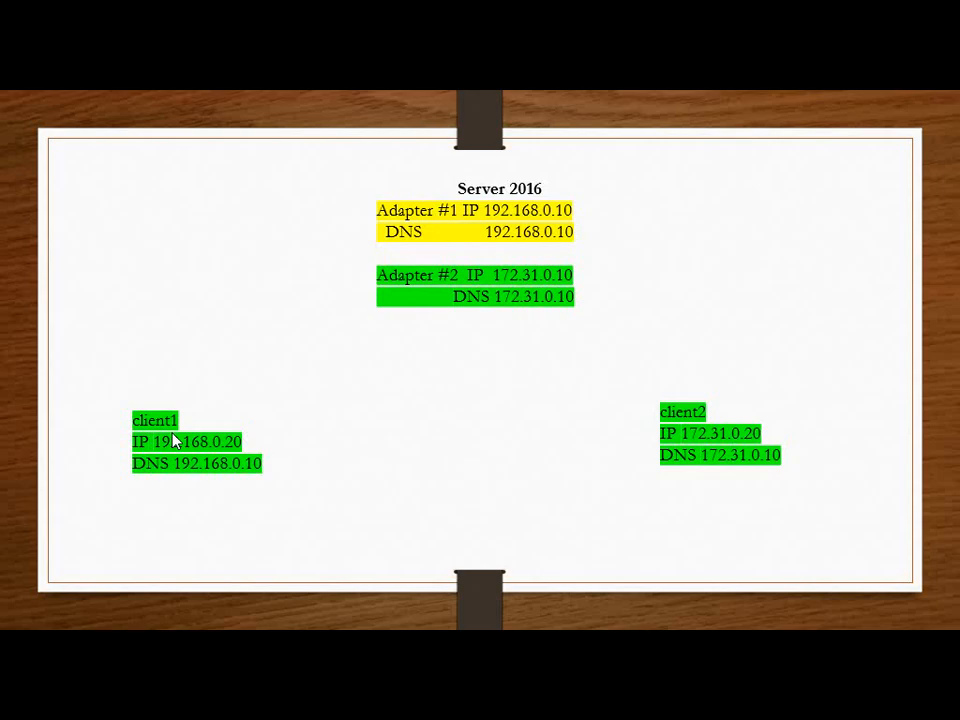
Switch from the slide show to the Server 2016 virtual machine in VMware Workstation and show its desktop outside full-screen view
{"action": "key", "text": "super+d"}
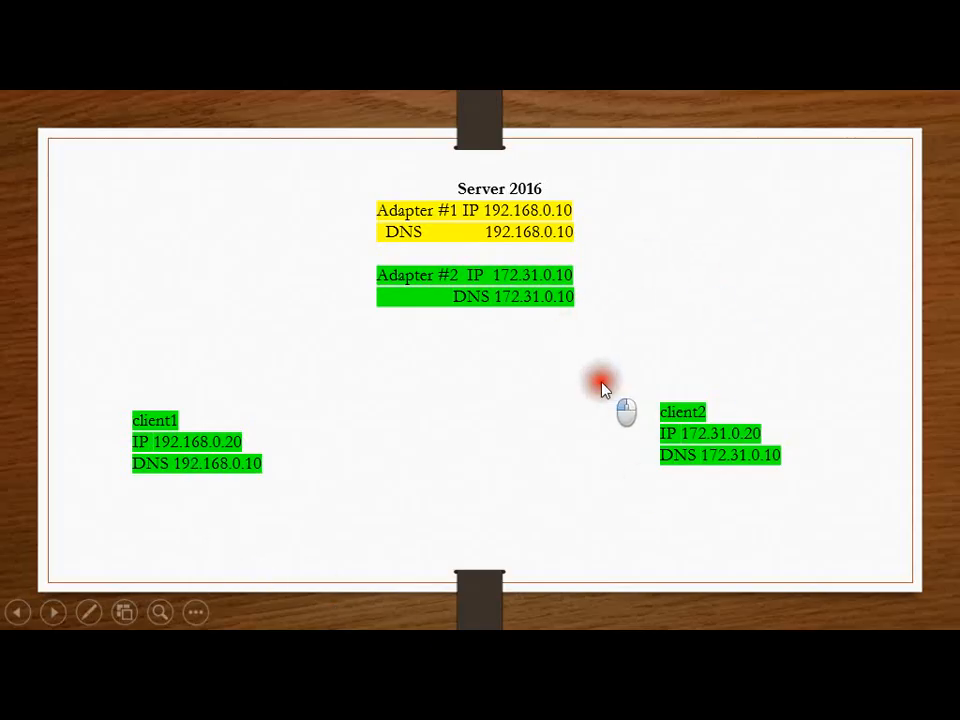
{"action": "left_click", "coordinate": [505, 706]}
{"action": "mouse_move", "coordinate": [500, 708]}
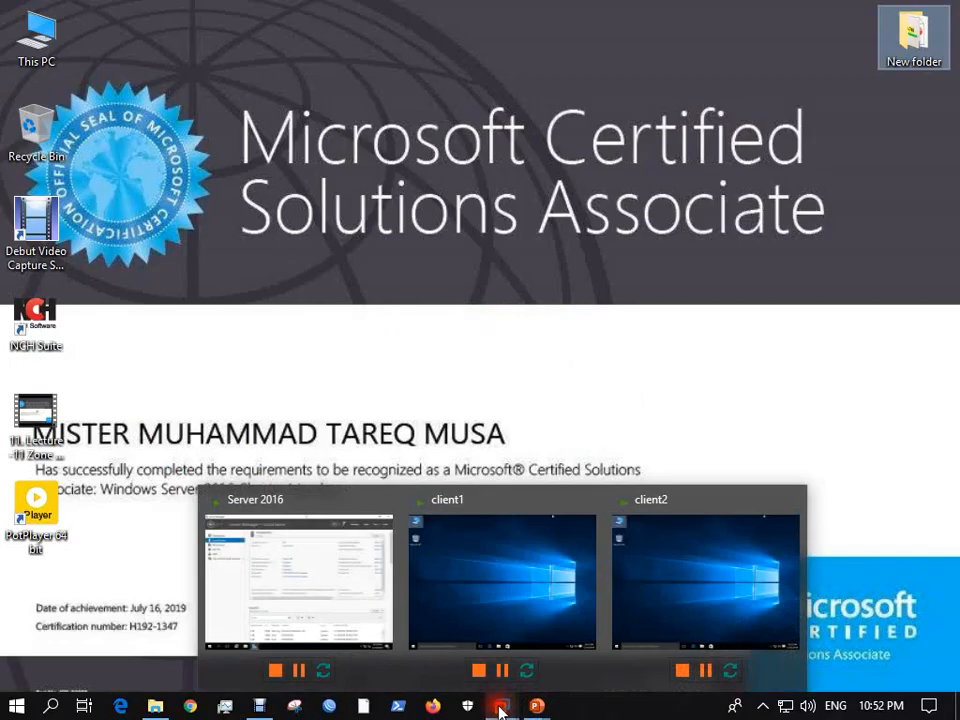
{"action": "left_click", "coordinate": [368, 620]}
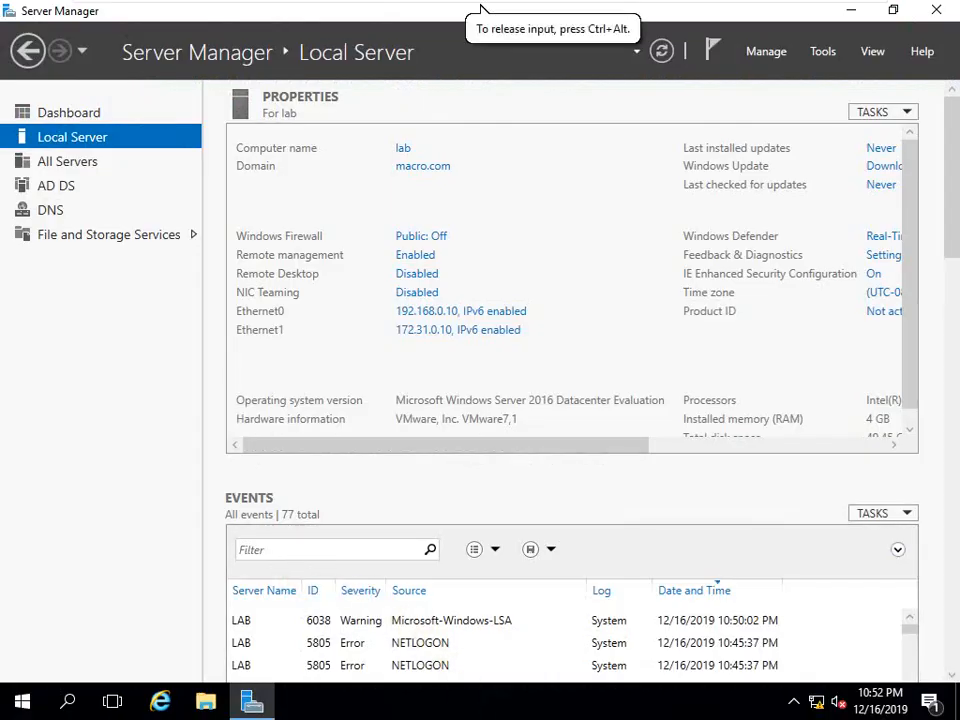
{"action": "key", "text": "super+d"}
{"action": "mouse_move", "coordinate": [797, 5]}
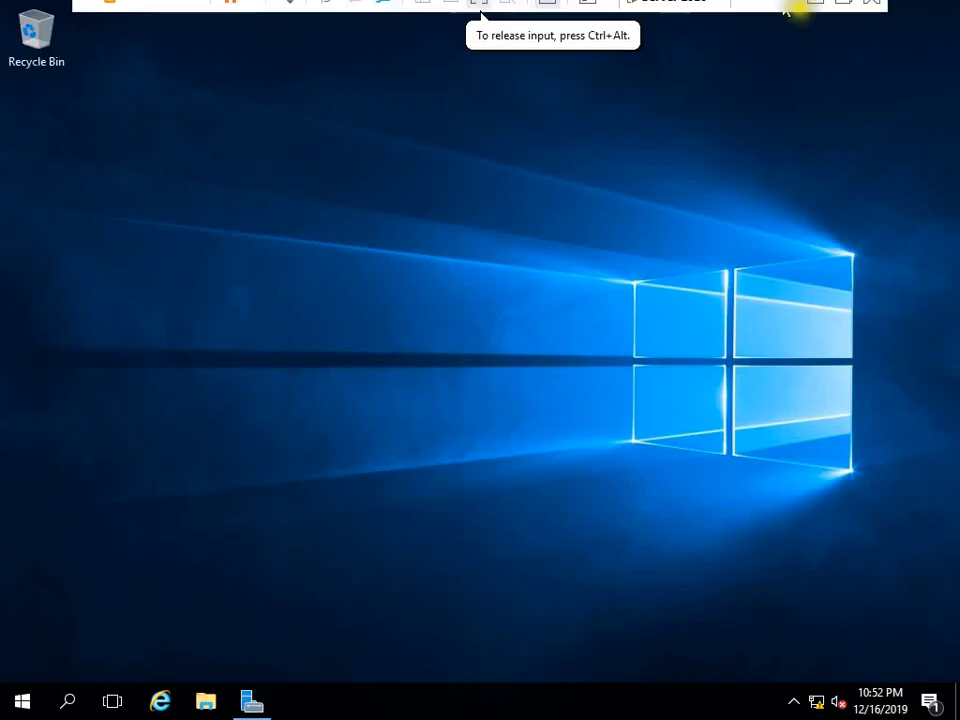
{"action": "left_click", "coordinate": [840, 14]}
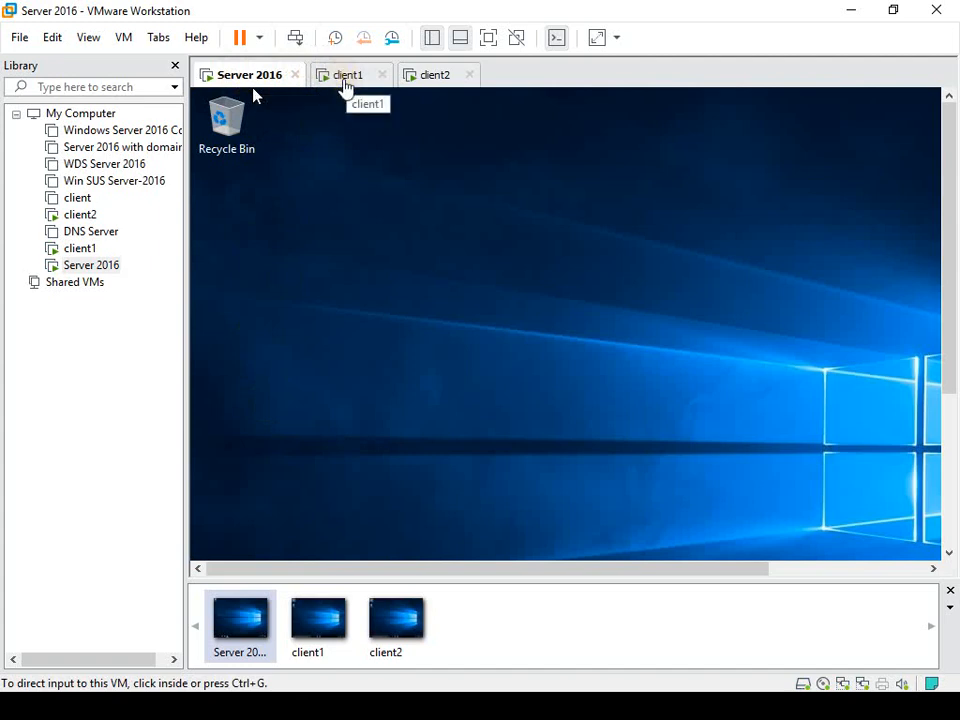
View the client1 and client2 virtual machines, and return to Server 2016 in full screen
{"action": "left_click", "coordinate": [349, 80]}
{"action": "left_click", "coordinate": [425, 80]}
{"action": "left_click", "coordinate": [355, 80]}
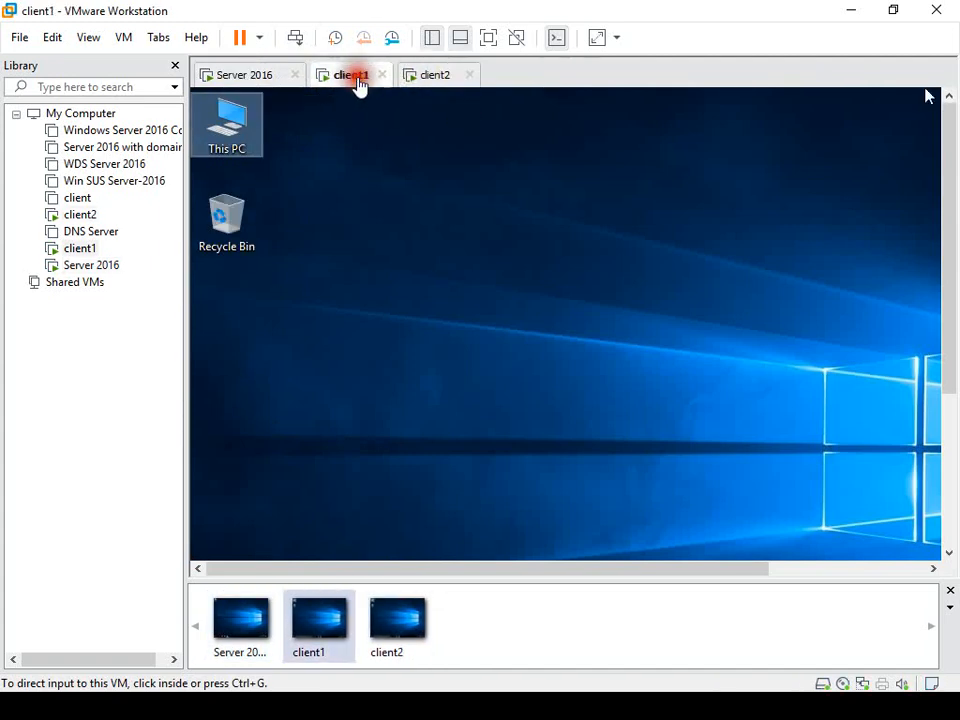
{"action": "left_click", "coordinate": [262, 78]}
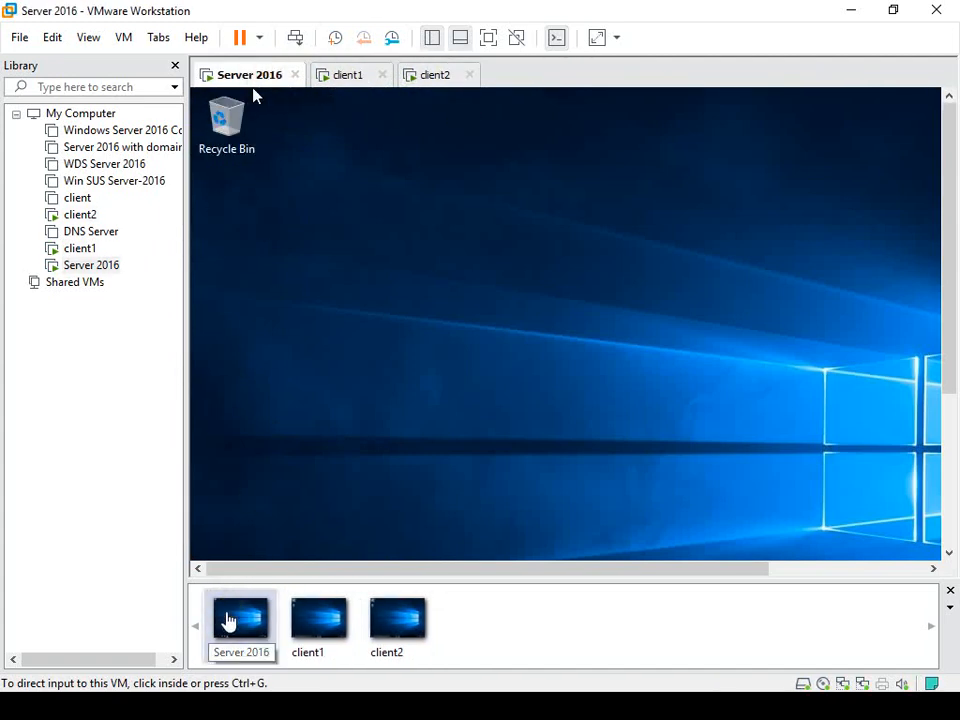
{"action": "left_click", "coordinate": [489, 38]}
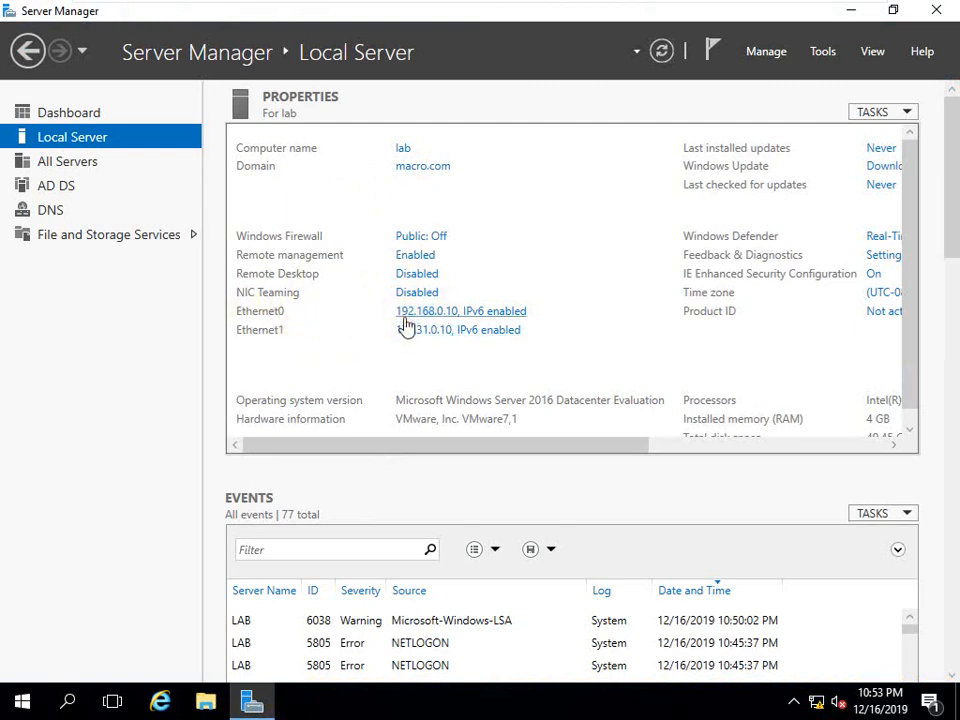
Set the preferred DNS server in Ethernet0's IPv4 properties to 192.168.0.10 and apply the change
{"action": "left_click", "coordinate": [466, 318]}
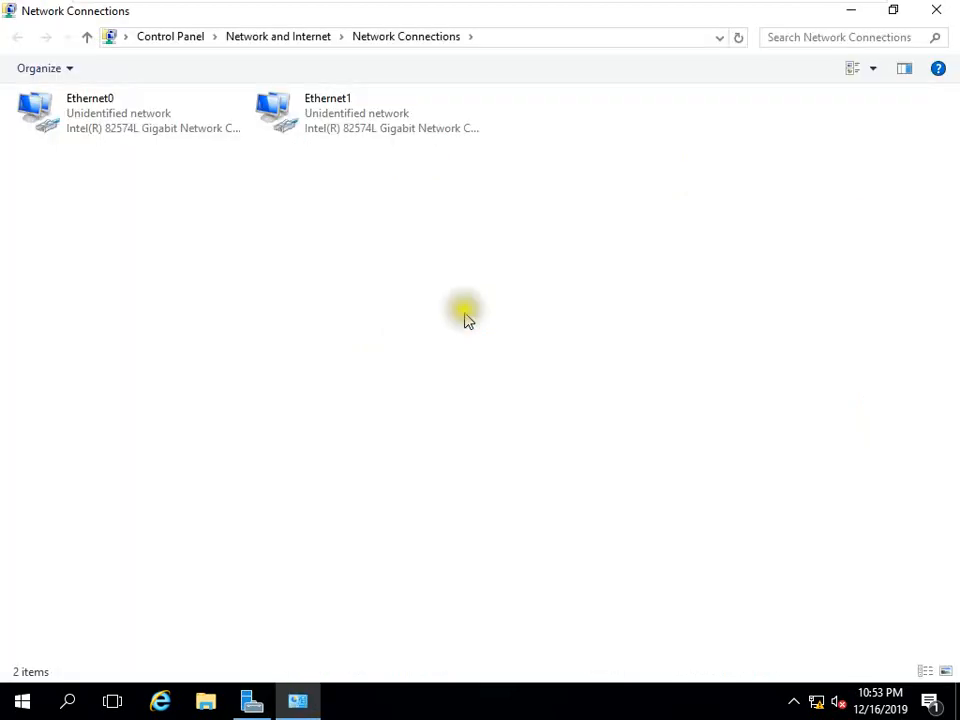
{"action": "right_click", "coordinate": [148, 130]}
{"action": "left_click", "coordinate": [179, 303]}
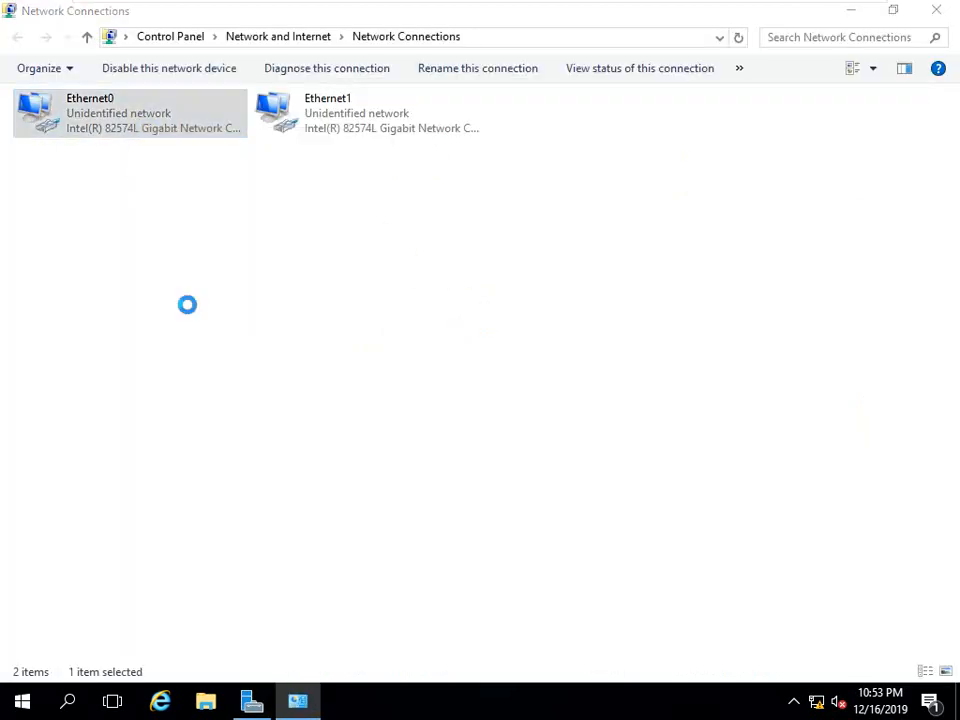
{"action": "double_click", "coordinate": [210, 285]}
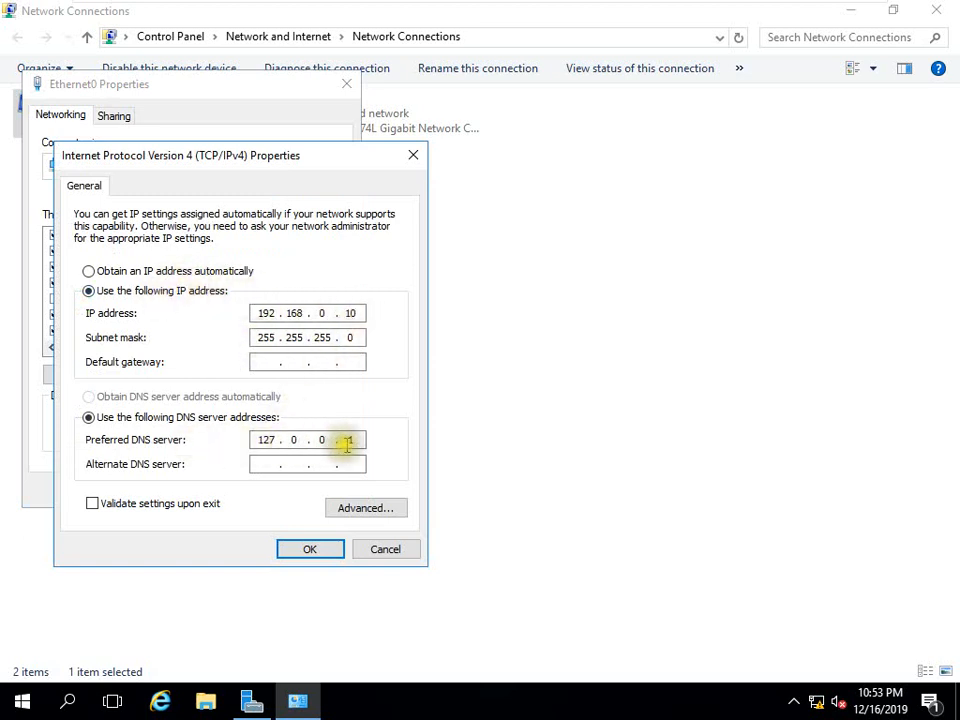
{"action": "left_click_drag", "start_coordinate": [354, 444], "coordinate": [270, 447]}
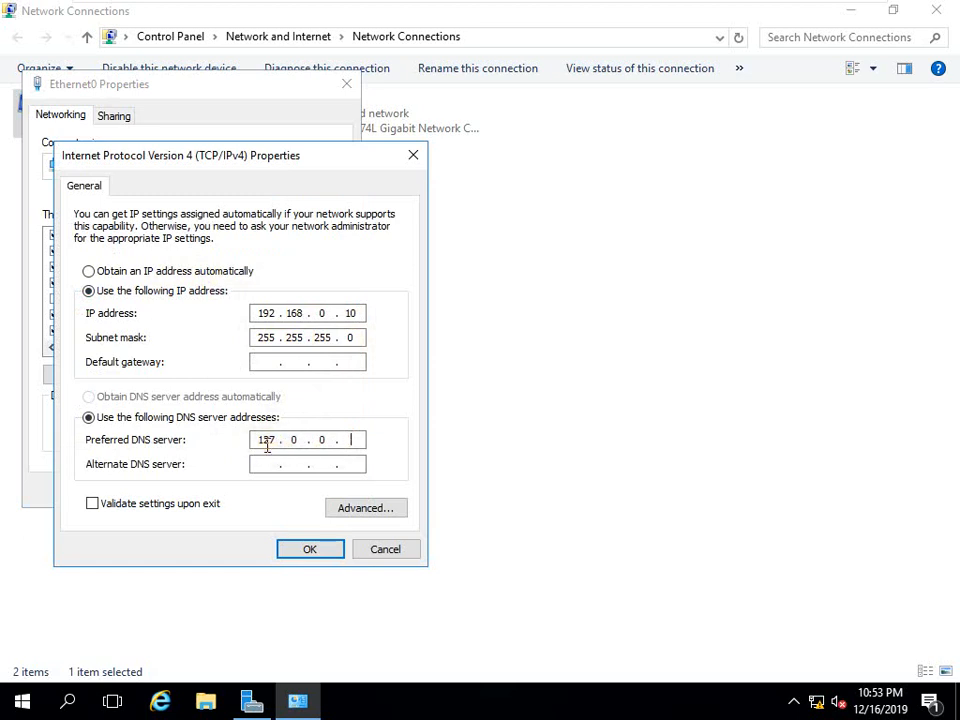
{"action": "left_click_drag", "start_coordinate": [331, 440], "coordinate": [308, 438]}
{"action": "key", "text": "BackSpace"}
{"action": "left_click", "coordinate": [290, 549]}
{"action": "left_click", "coordinate": [253, 495]}
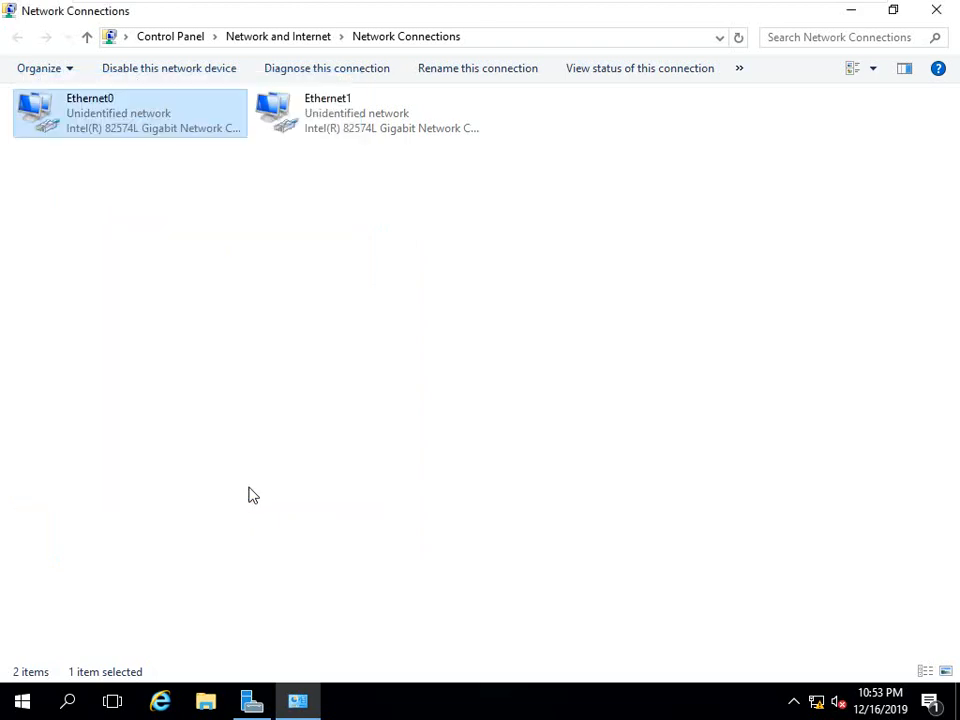
Check Ethernet1's connection details and set its preferred IPv4 DNS server to 172.31.0.10
{"action": "double_click", "coordinate": [321, 124]}
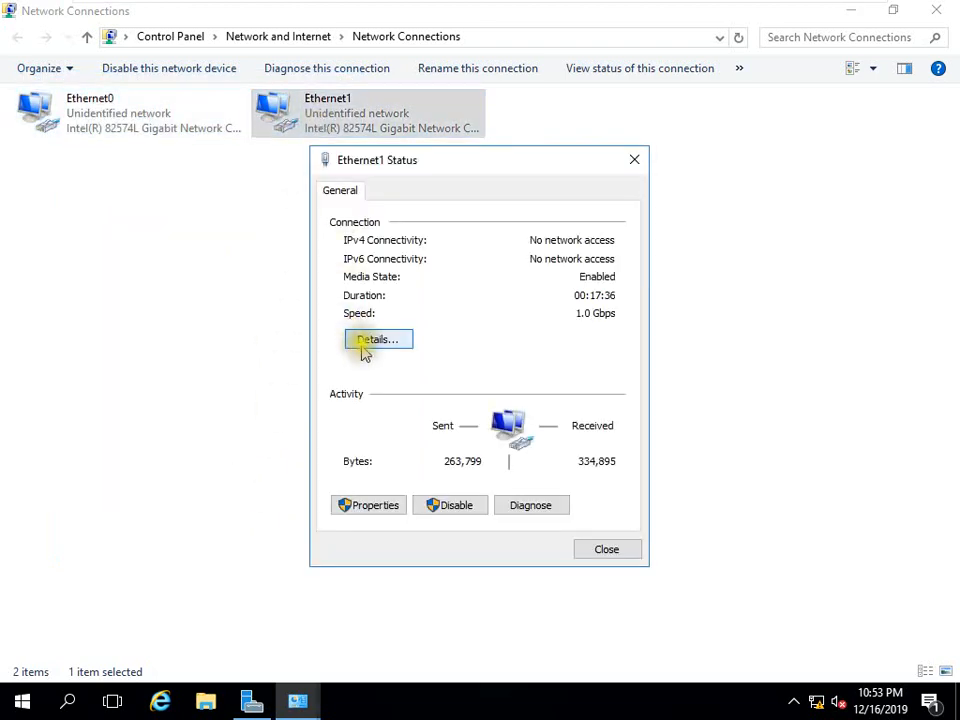
{"action": "left_click", "coordinate": [370, 341]}
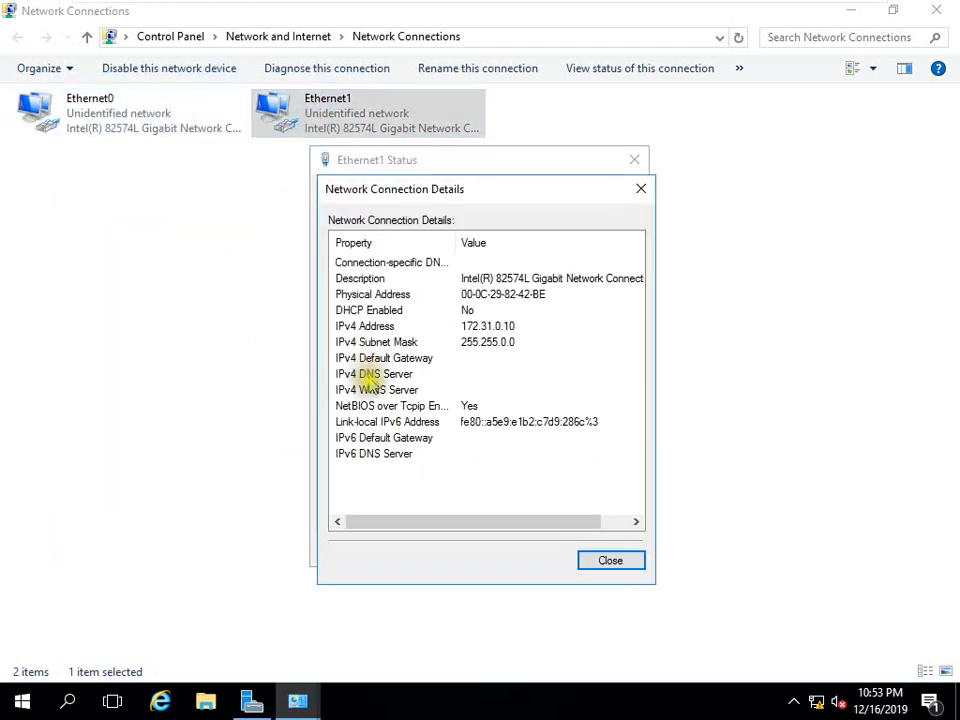
{"action": "left_click", "coordinate": [592, 560]}
{"action": "left_click", "coordinate": [375, 507]}
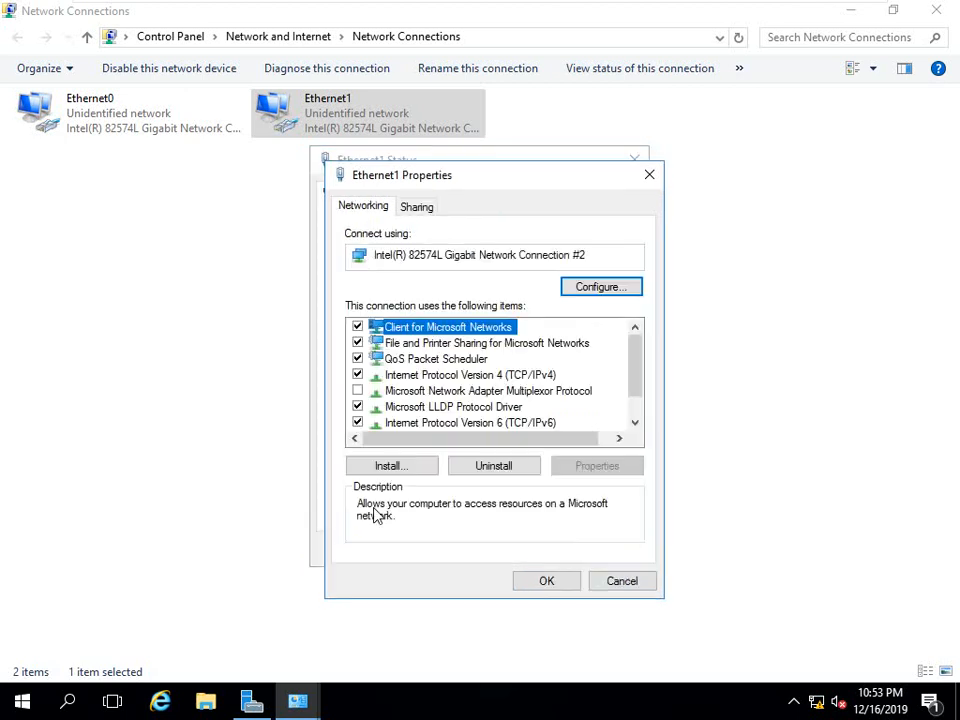
{"action": "left_click", "coordinate": [492, 377]}
{"action": "double_click", "coordinate": [499, 388]}
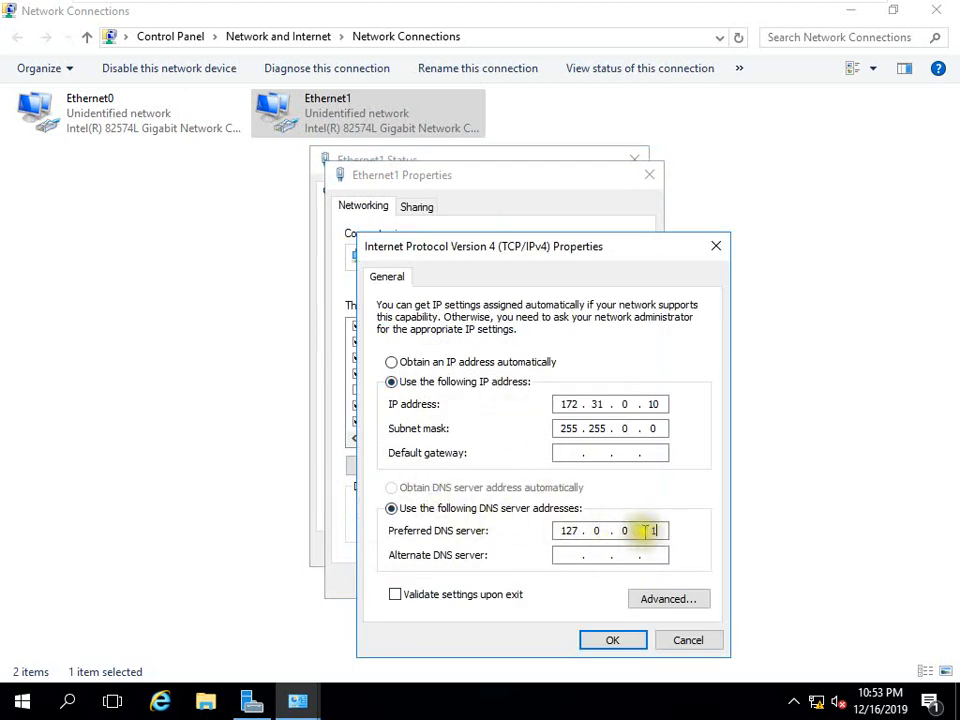
{"action": "left_click_drag", "start_coordinate": [636, 536], "coordinate": [556, 531]}
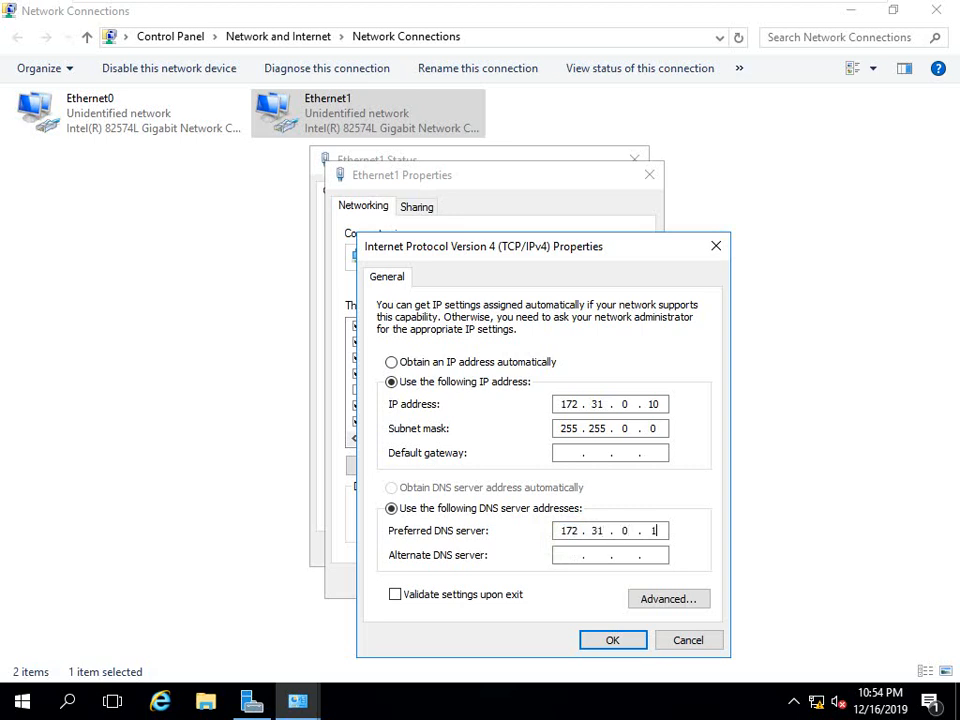
{"action": "left_click", "coordinate": [612, 640]}
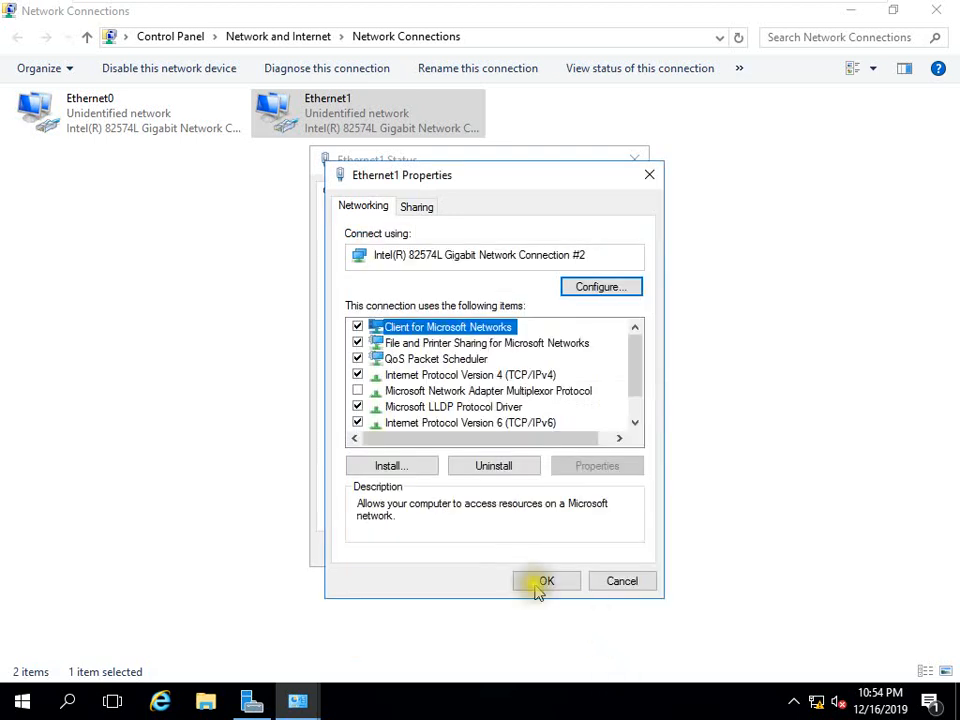
{"action": "left_click", "coordinate": [543, 580]}
{"action": "left_click", "coordinate": [589, 553]}
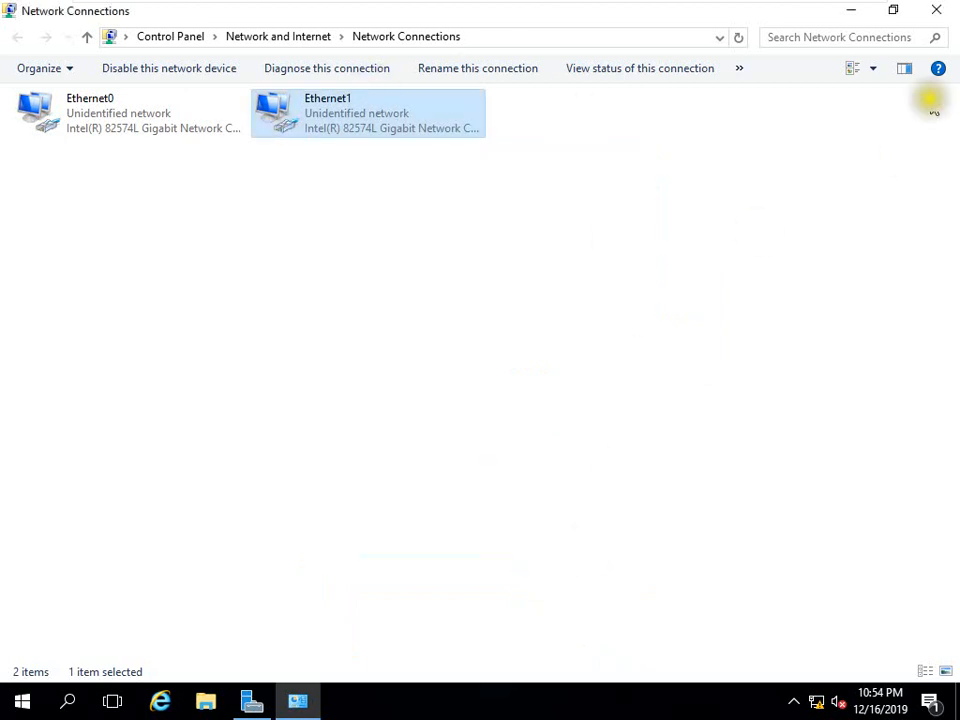
Minimize Network Connections and refresh the Local Server information in Server Manager
{"action": "left_click", "coordinate": [856, 12]}
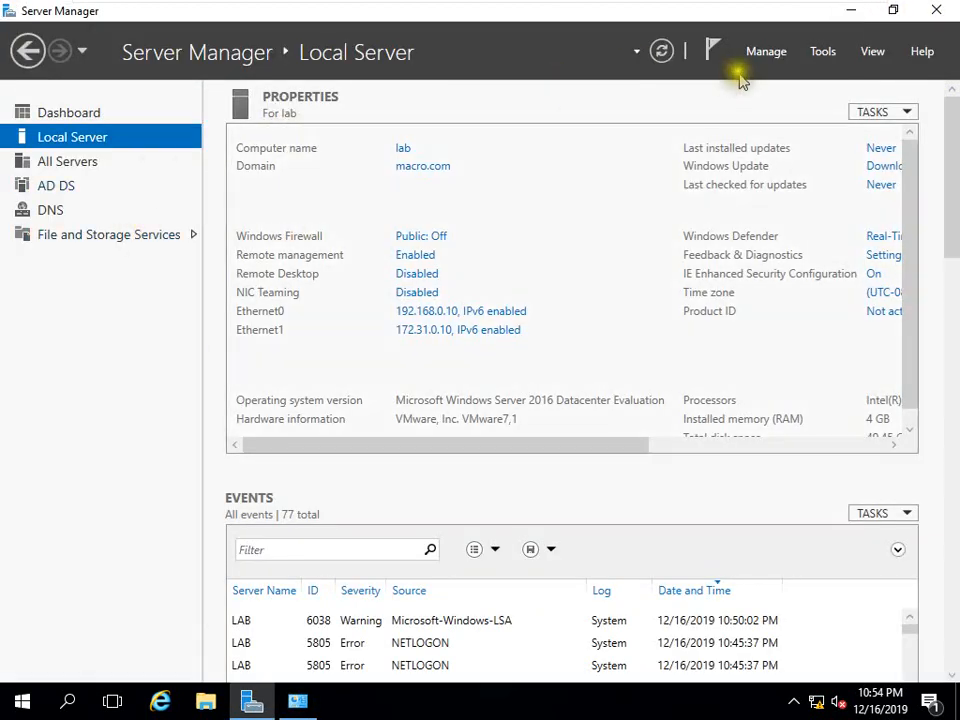
{"action": "left_click", "coordinate": [662, 52]}
{"action": "mouse_move", "coordinate": [782, 8]}
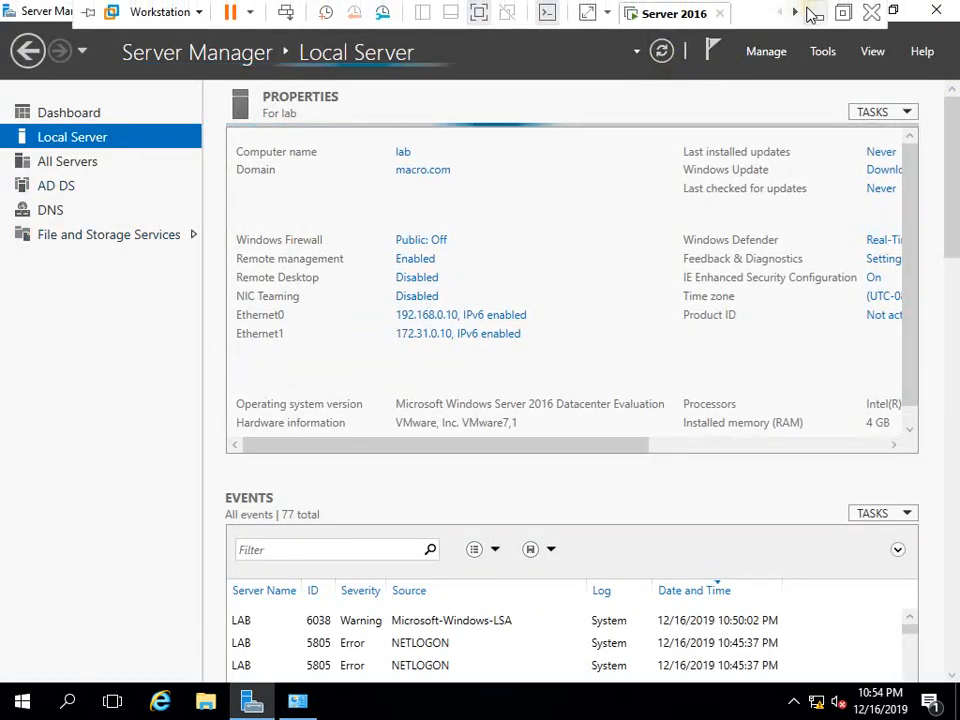
{"action": "left_click", "coordinate": [814, 14]}
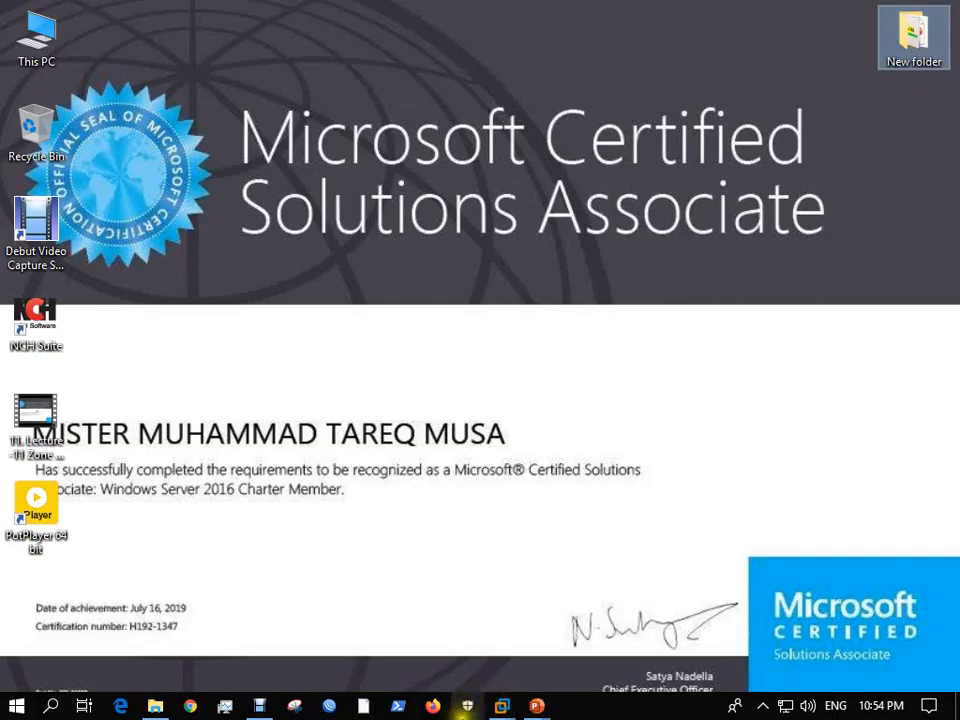
{"action": "mouse_move", "coordinate": [499, 699]}
{"action": "left_click", "coordinate": [388, 600]}
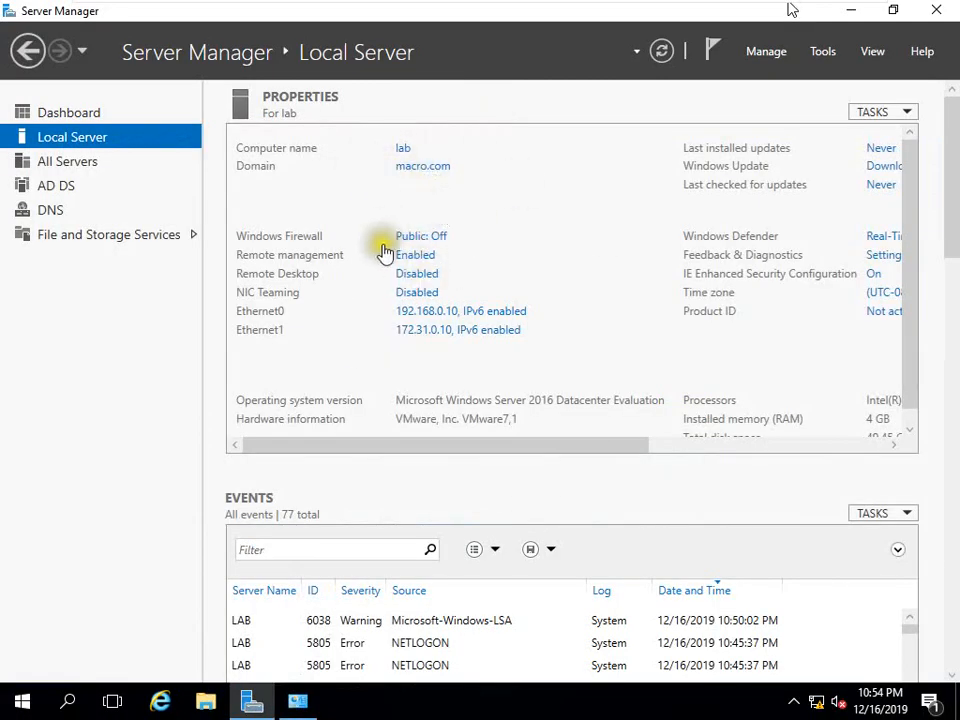
{"action": "left_click", "coordinate": [440, 313]}
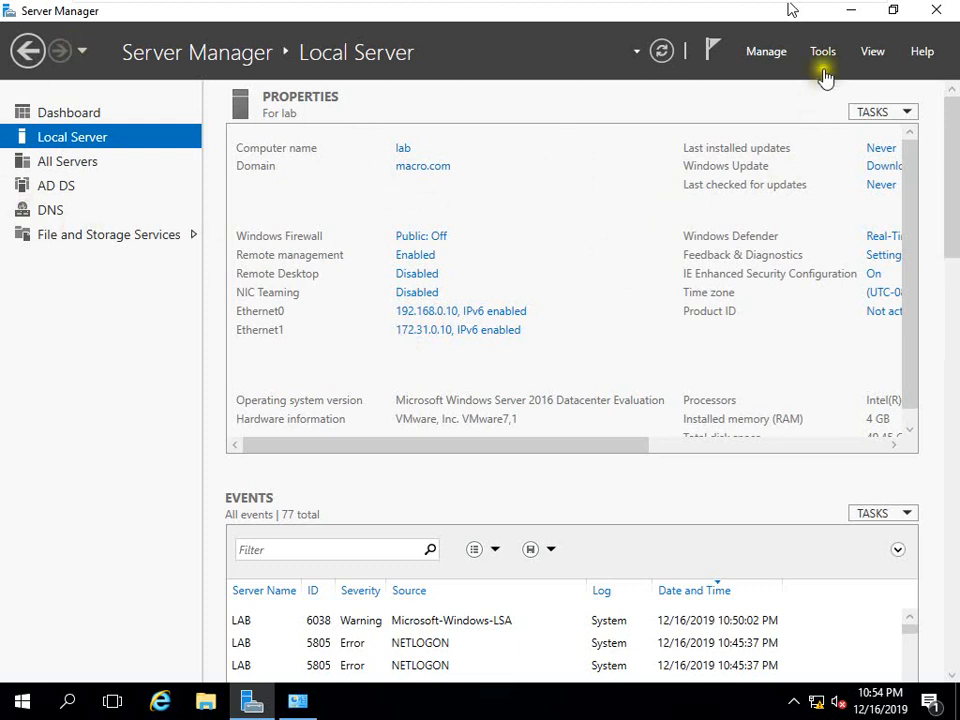
Start adding roles and features with a role-based installation on the server lab.macro.com, up to the server role selection
{"action": "left_click", "coordinate": [763, 58]}
{"action": "left_click", "coordinate": [782, 77]}
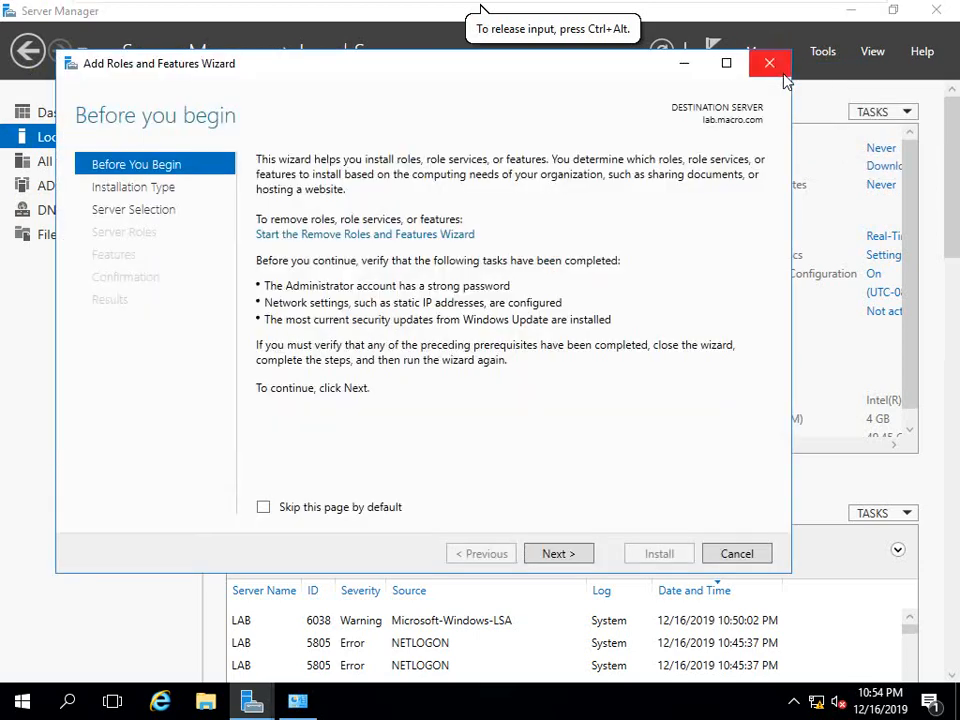
{"action": "left_click", "coordinate": [552, 554]}
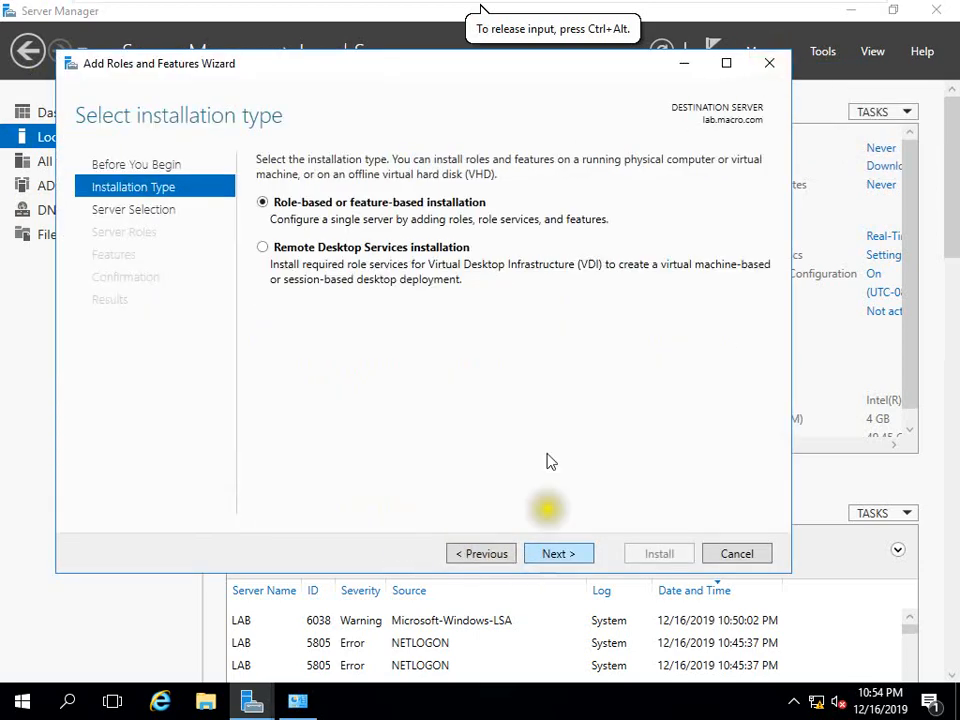
{"action": "left_click", "coordinate": [553, 553]}
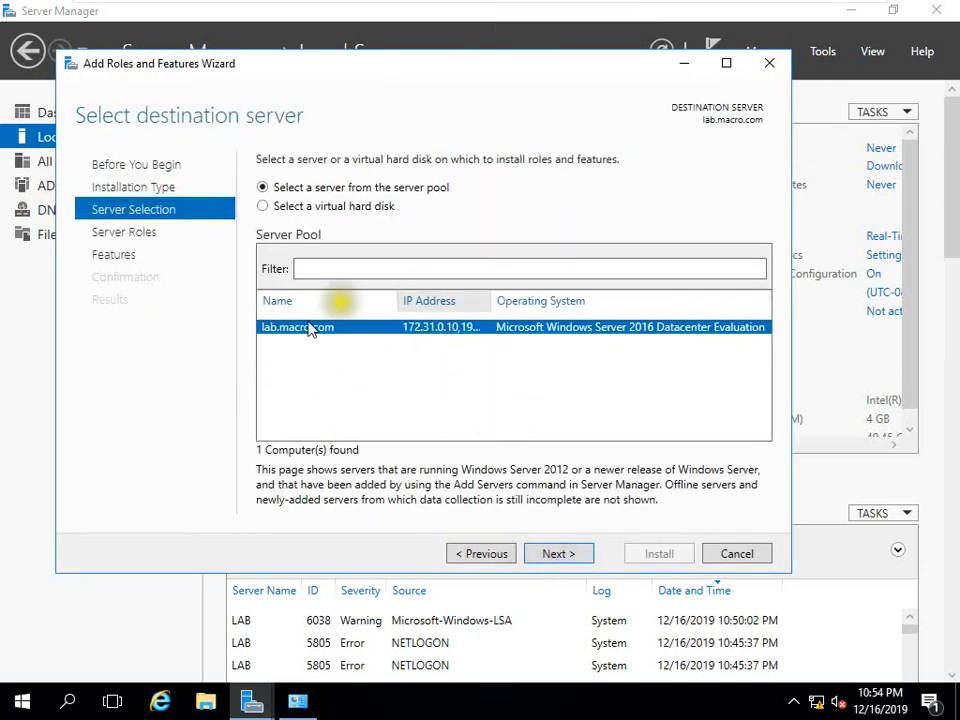
{"action": "left_click", "coordinate": [553, 553]}
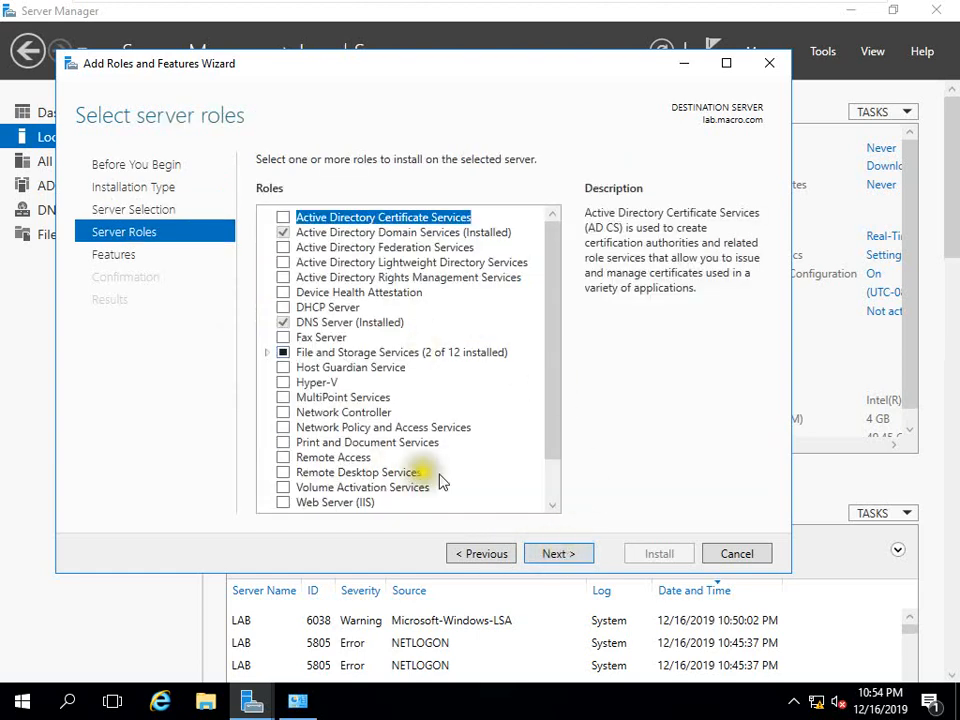
Select the DHCP Server role with its required management tools and proceed to the installation confirmation, keeping the default features
{"action": "left_click", "coordinate": [282, 307]}
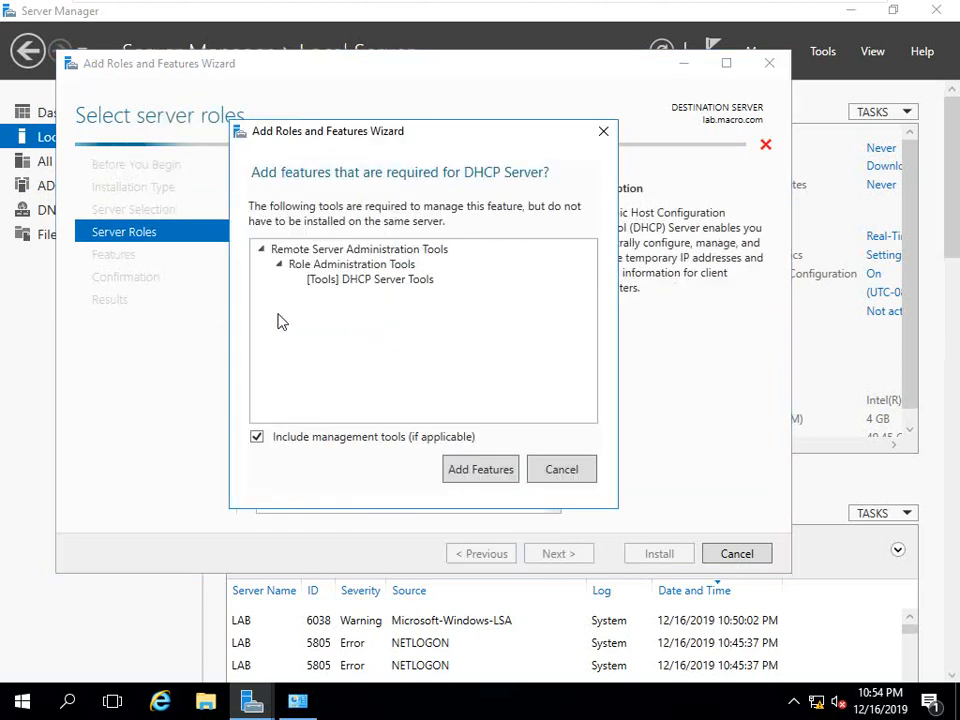
{"action": "left_click", "coordinate": [474, 470]}
{"action": "left_click", "coordinate": [551, 559]}
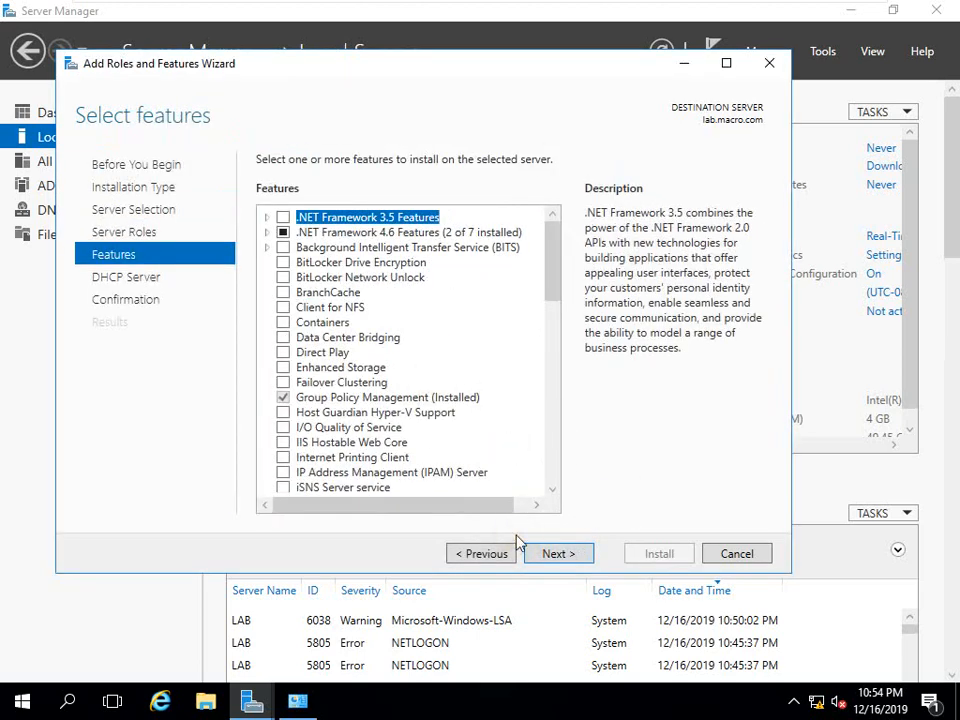
{"action": "left_click", "coordinate": [545, 556]}
{"action": "left_click", "coordinate": [556, 554]}
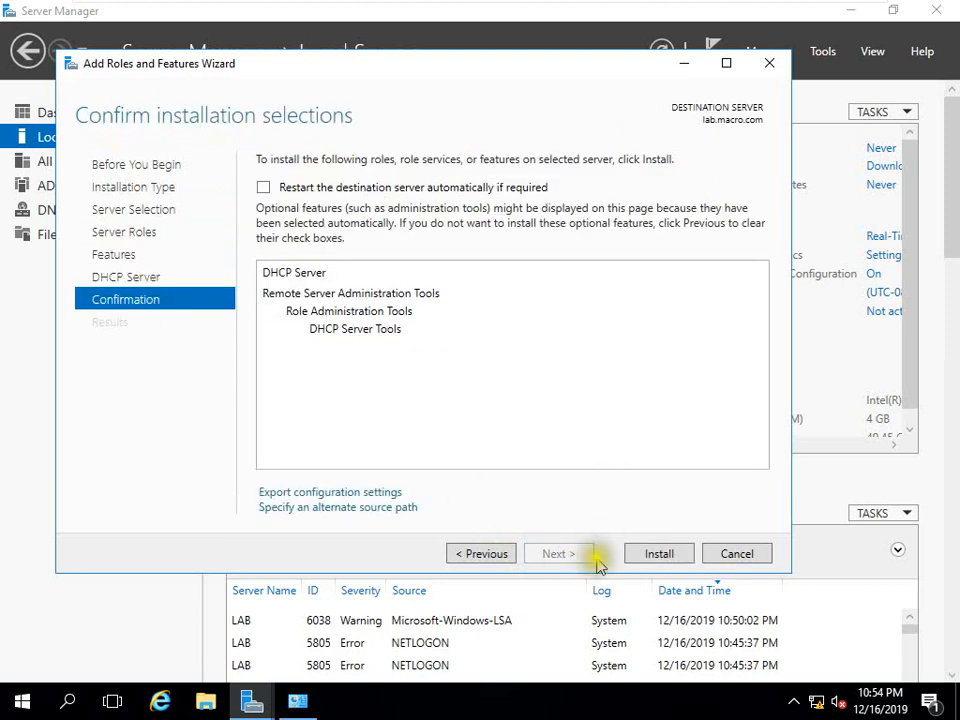
Allow the destination server to restart automatically if required and install the DHCP Server role
{"action": "left_click", "coordinate": [395, 190]}
{"action": "left_click", "coordinate": [568, 418]}
{"action": "left_click", "coordinate": [643, 557]}
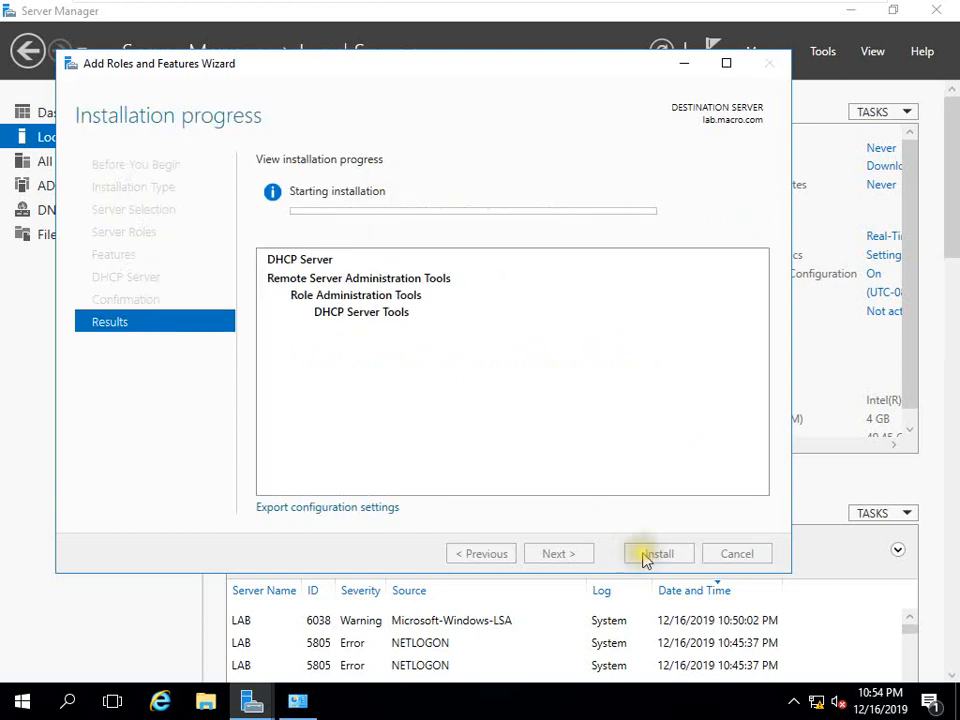
Switch to the client1 virtual machine and check its computer name and domain in the system properties
{"action": "mouse_move", "coordinate": [587, 4]}
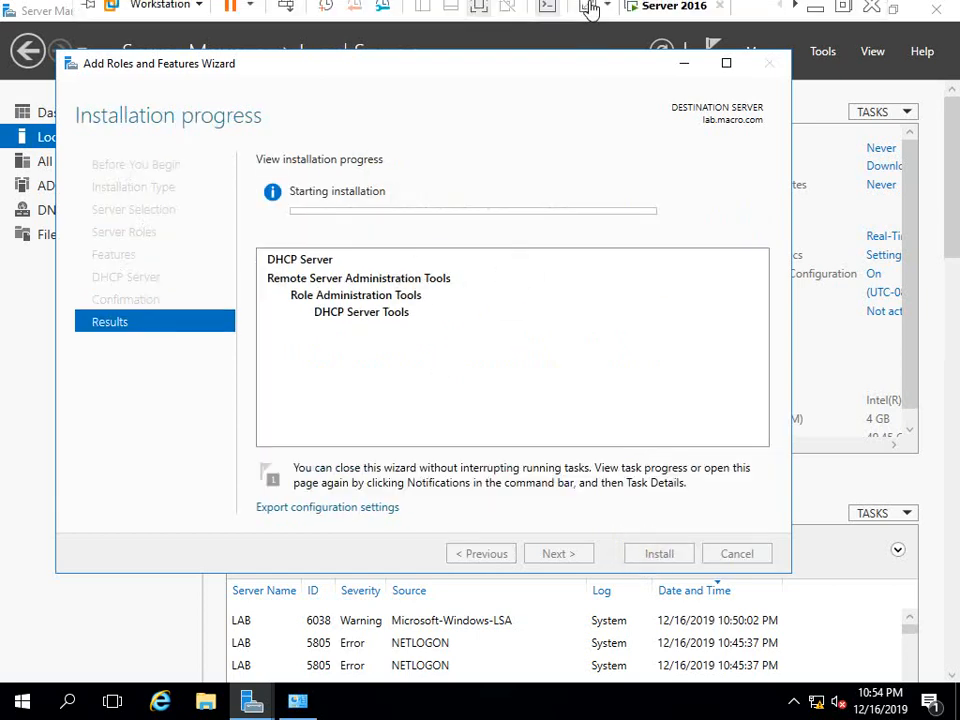
{"action": "left_click", "coordinate": [792, 13]}
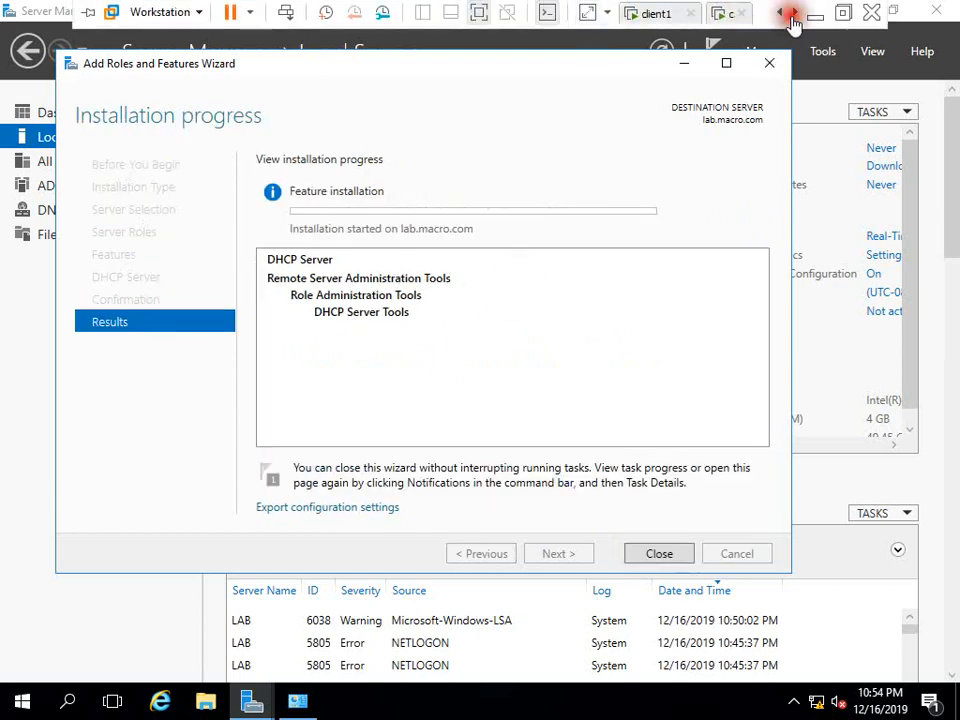
{"action": "left_click", "coordinate": [638, 24]}
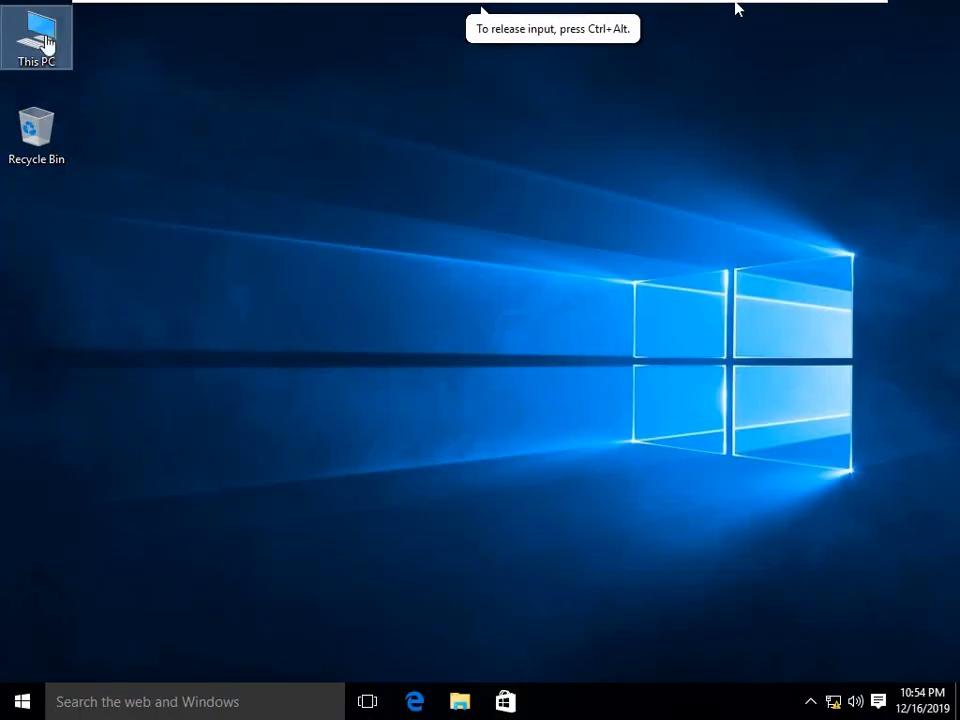
{"action": "right_click", "coordinate": [46, 42]}
{"action": "left_click", "coordinate": [104, 255]}
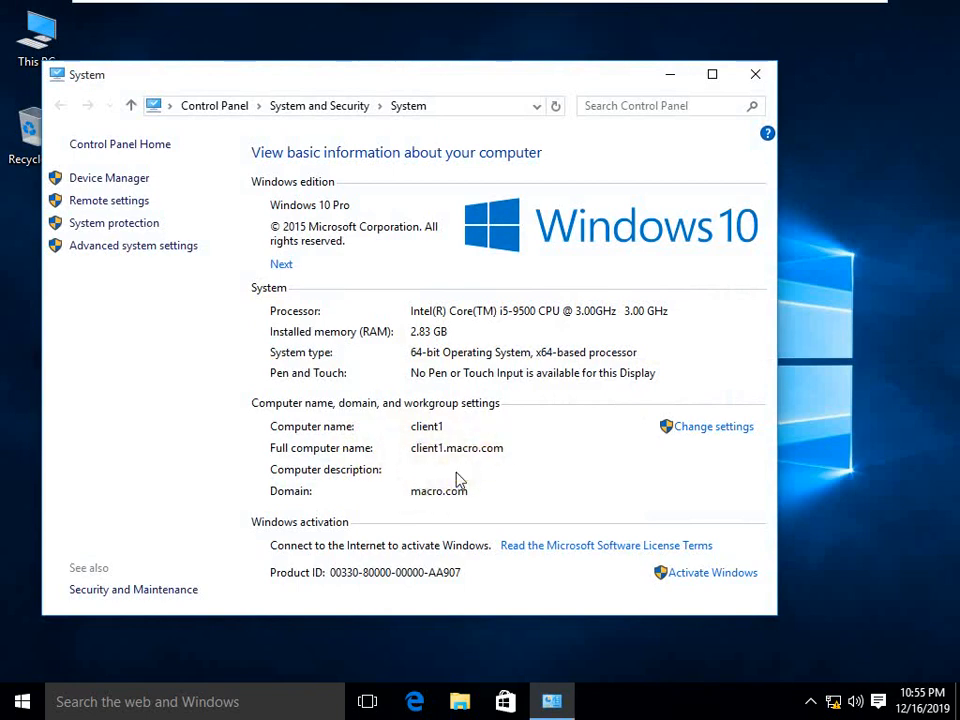
{"action": "left_click", "coordinate": [700, 428]}
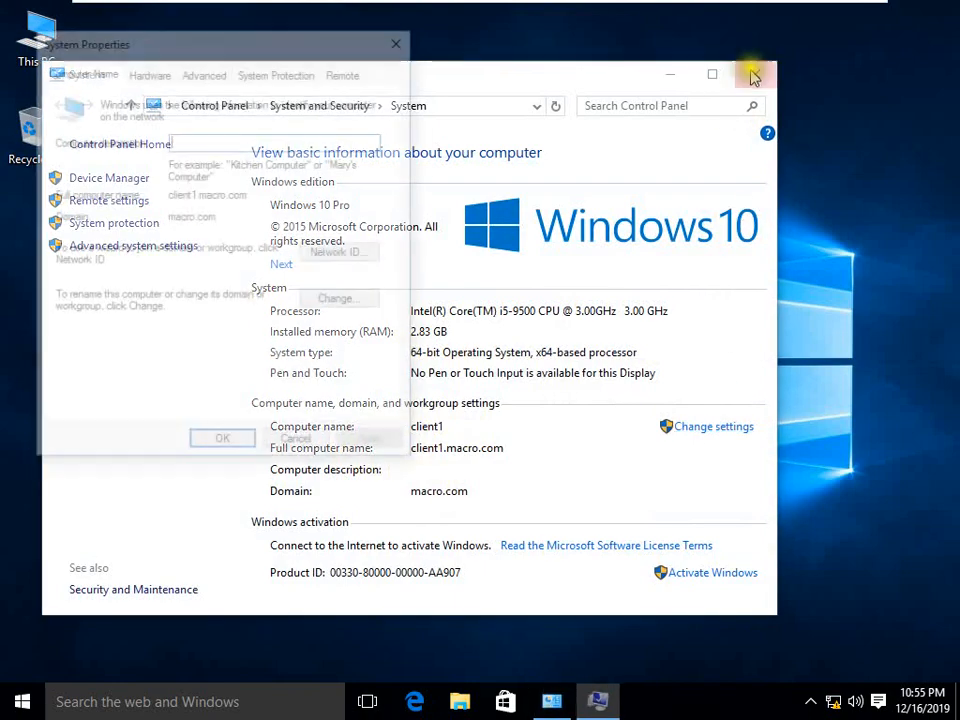
{"action": "left_click", "coordinate": [755, 74]}
{"action": "left_click", "coordinate": [396, 42]}
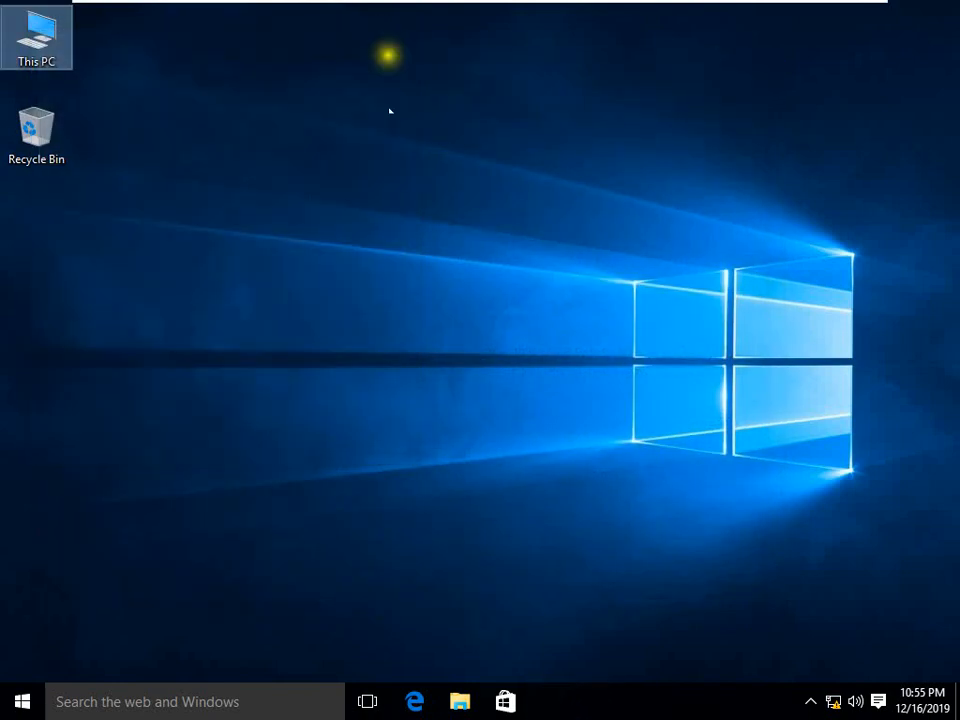
Check the IPv4 address and DNS settings of client1's Ethernet0 adapter, and close its dialogs
{"action": "right_click", "coordinate": [829, 703]}
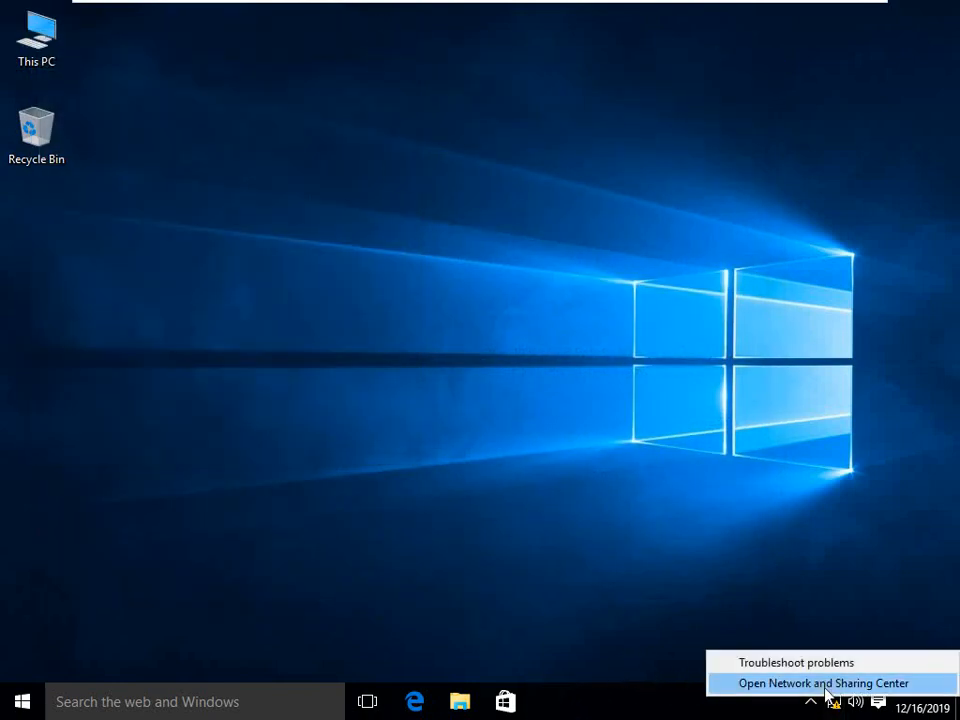
{"action": "left_click", "coordinate": [820, 683]}
{"action": "left_click", "coordinate": [640, 218]}
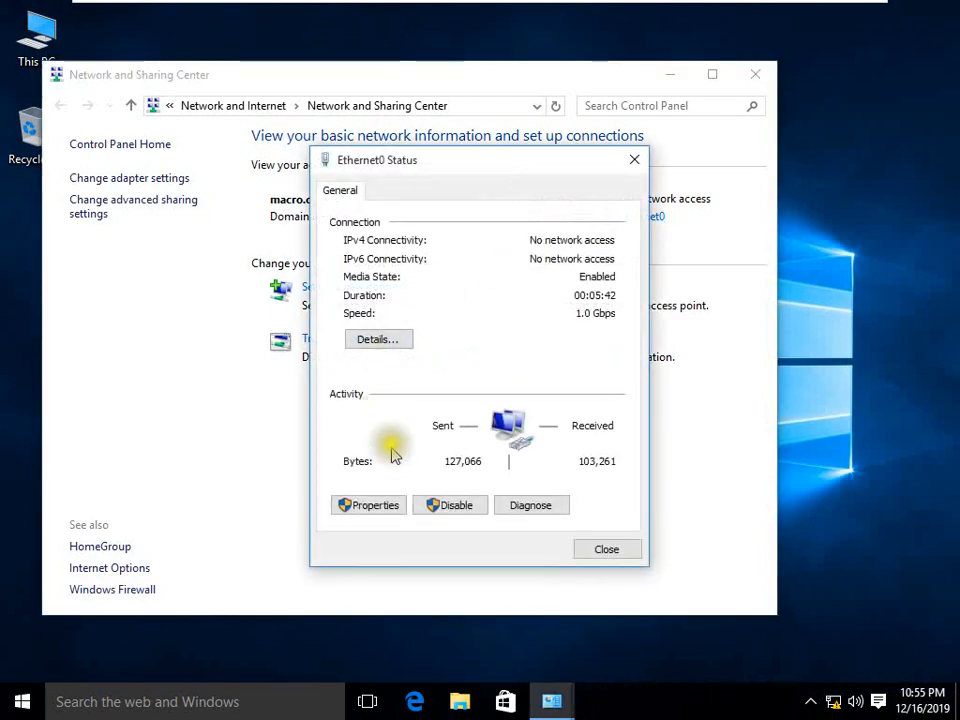
{"action": "left_click", "coordinate": [370, 506]}
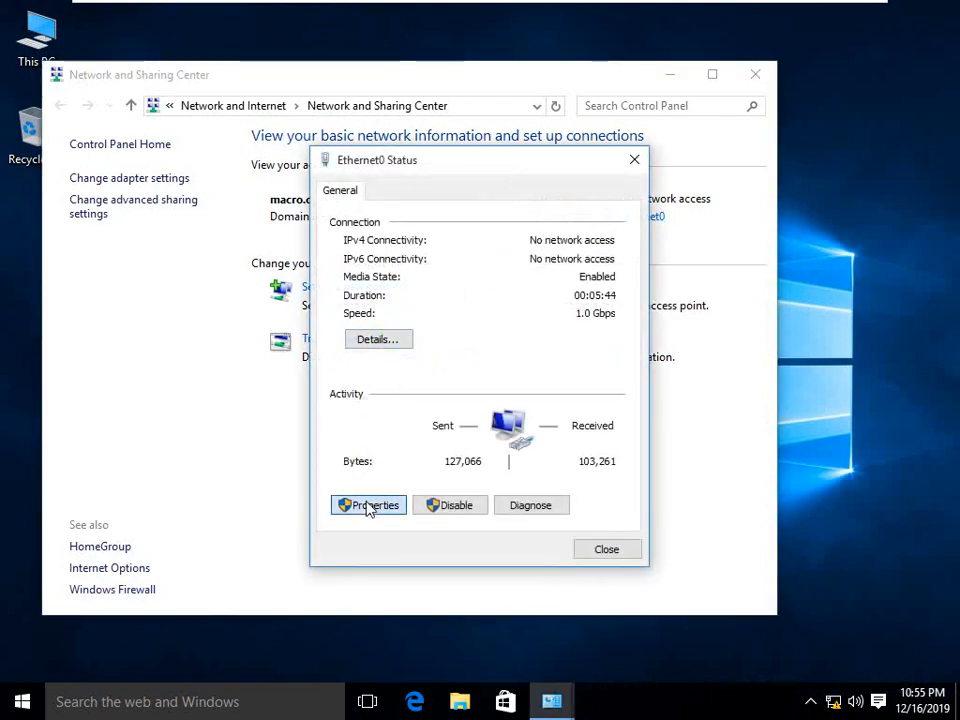
{"action": "double_click", "coordinate": [490, 389]}
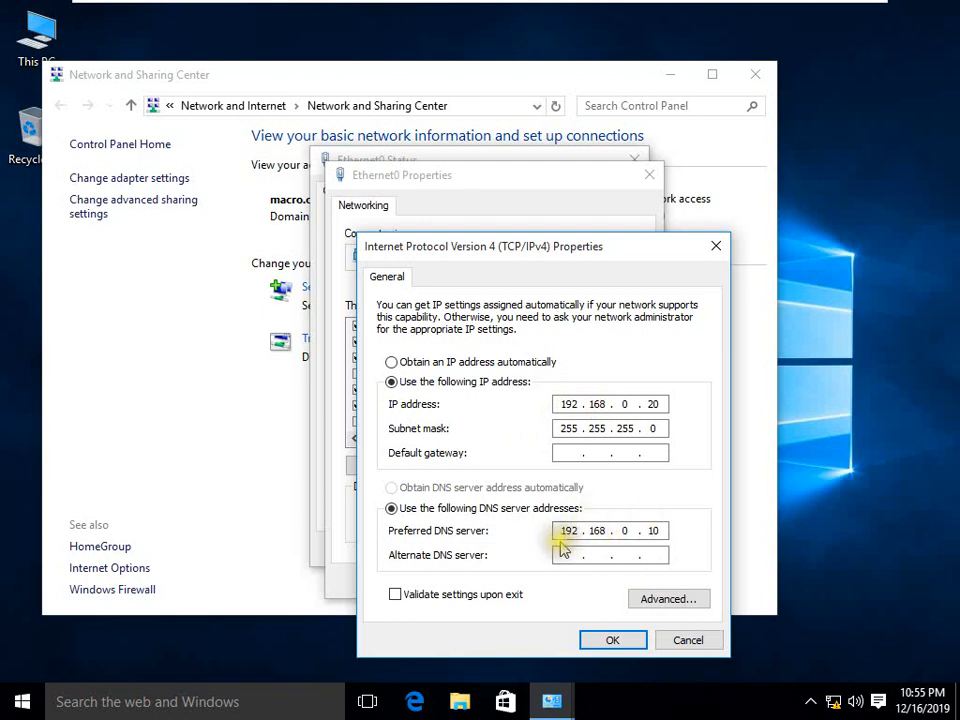
{"action": "left_click", "coordinate": [604, 640]}
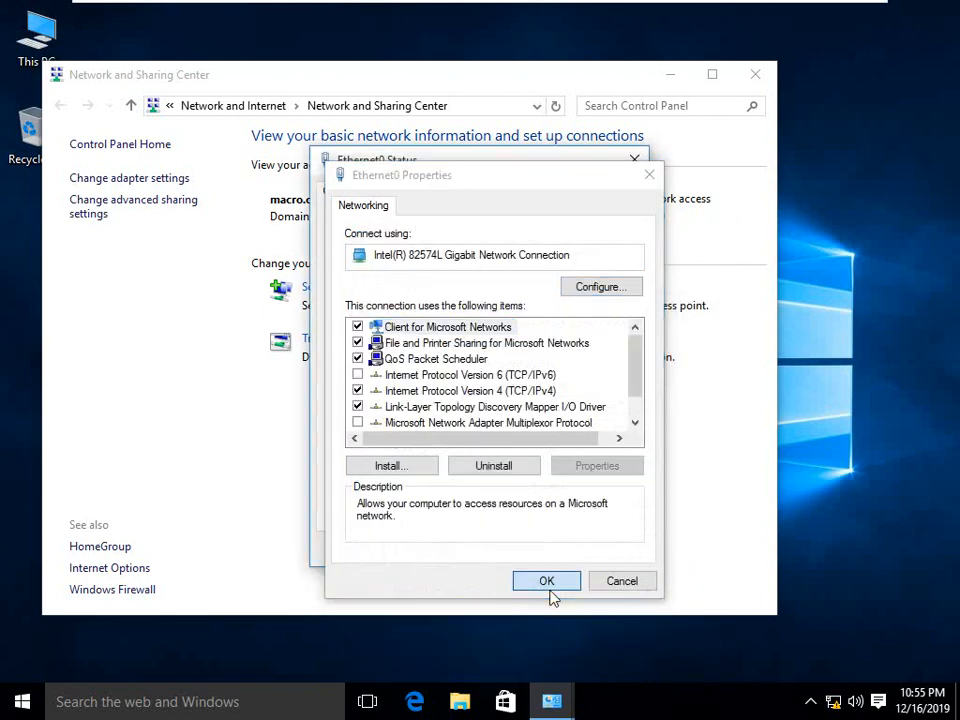
{"action": "left_click", "coordinate": [549, 589]}
{"action": "left_click", "coordinate": [596, 555]}
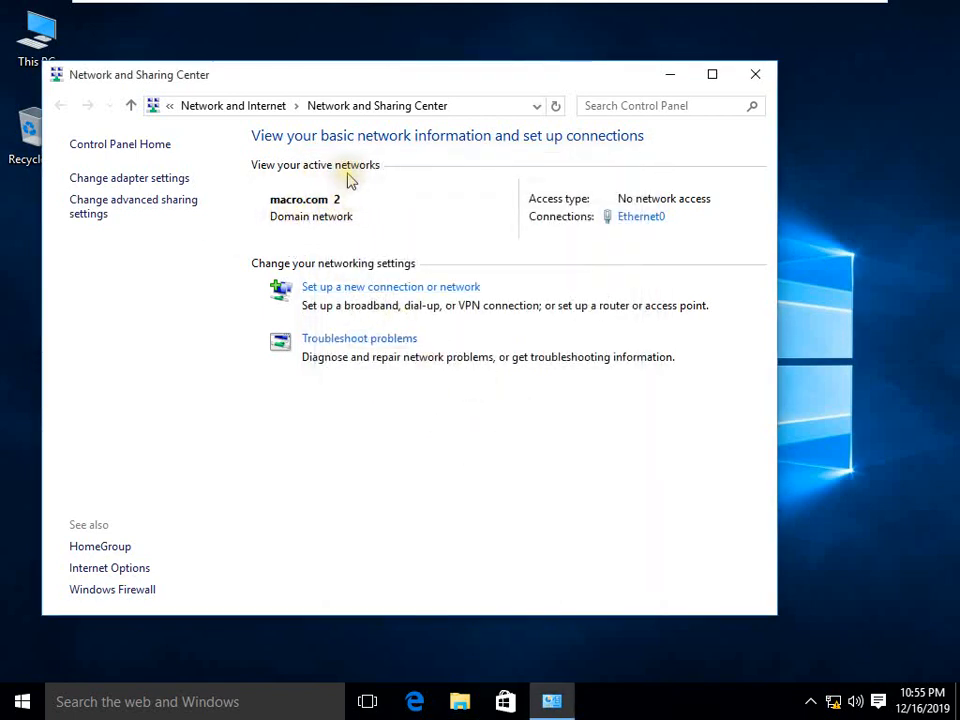
Switch to the client2 virtual machine and check its computer name and domain in the system information
{"action": "mouse_move", "coordinate": [757, 8]}
{"action": "left_click", "coordinate": [724, 16]}
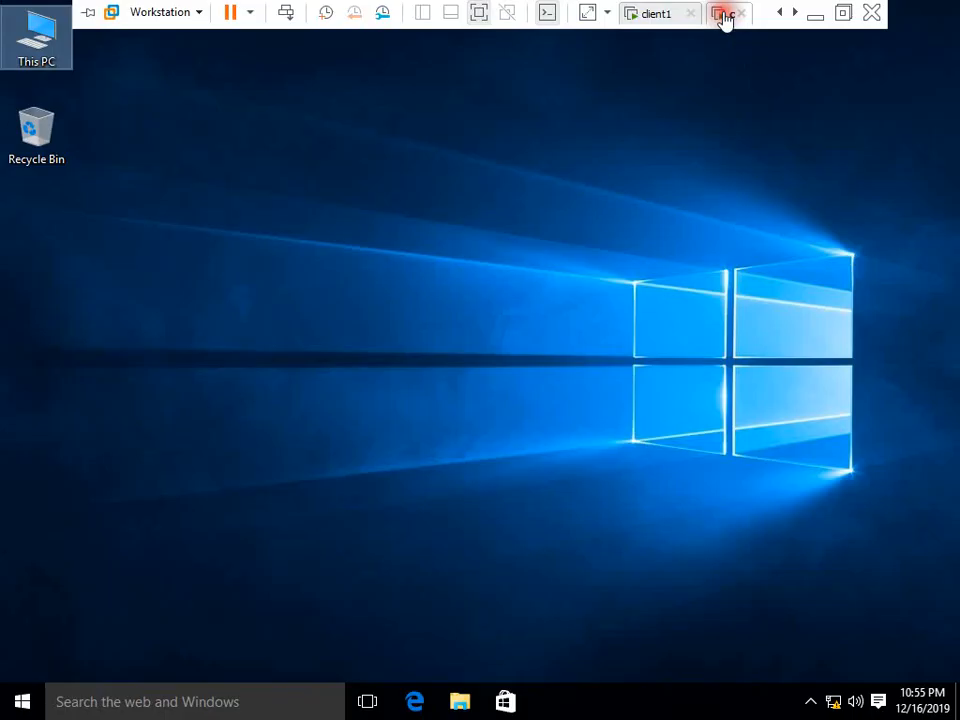
{"action": "right_click", "coordinate": [36, 63]}
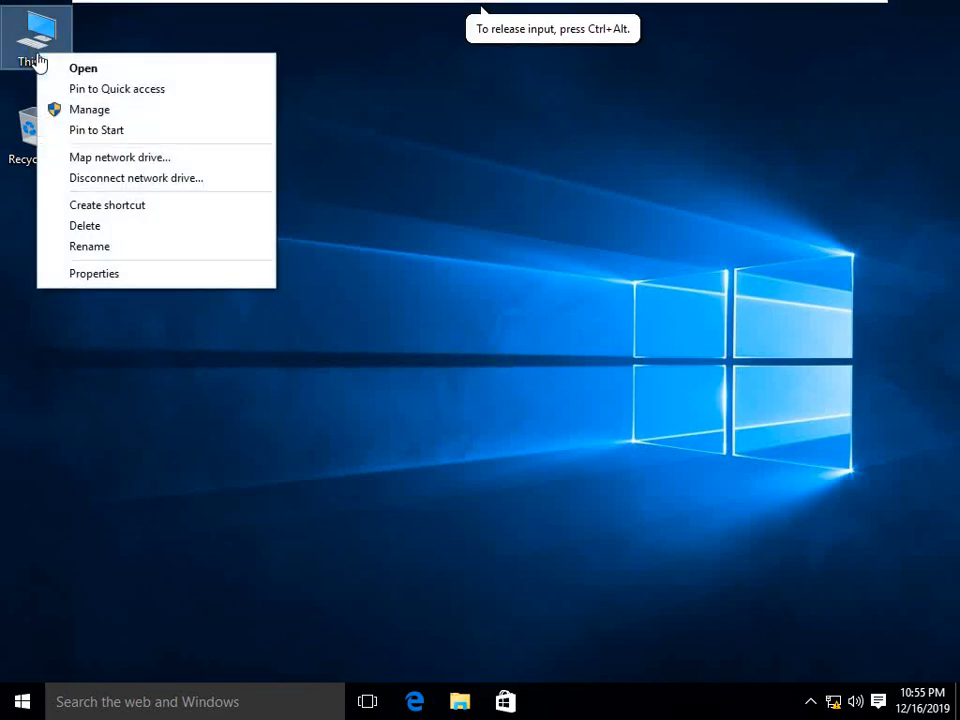
{"action": "left_click", "coordinate": [117, 275]}
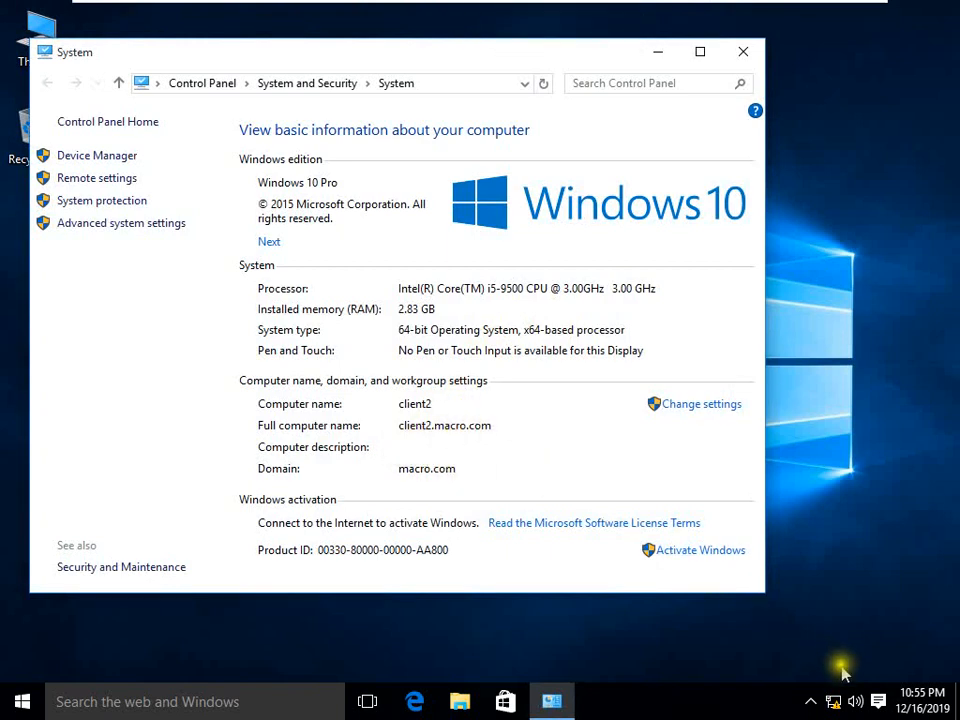
Check the IPv4 address and DNS settings of client2's Ethernet0 adapter, and close the open windows
{"action": "right_click", "coordinate": [828, 708]}
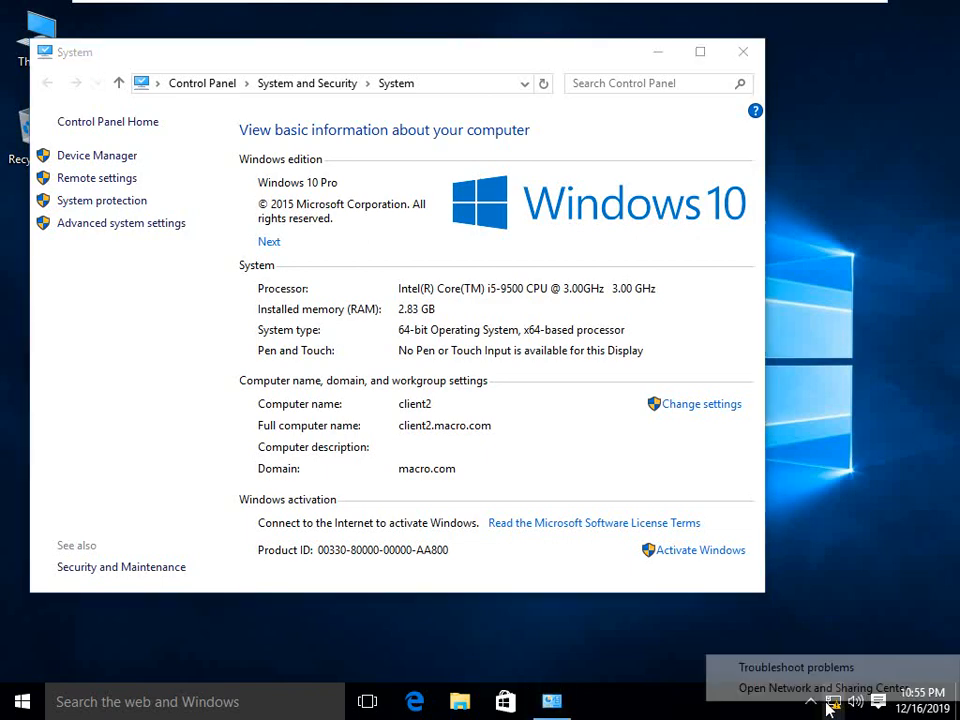
{"action": "left_click", "coordinate": [814, 687]}
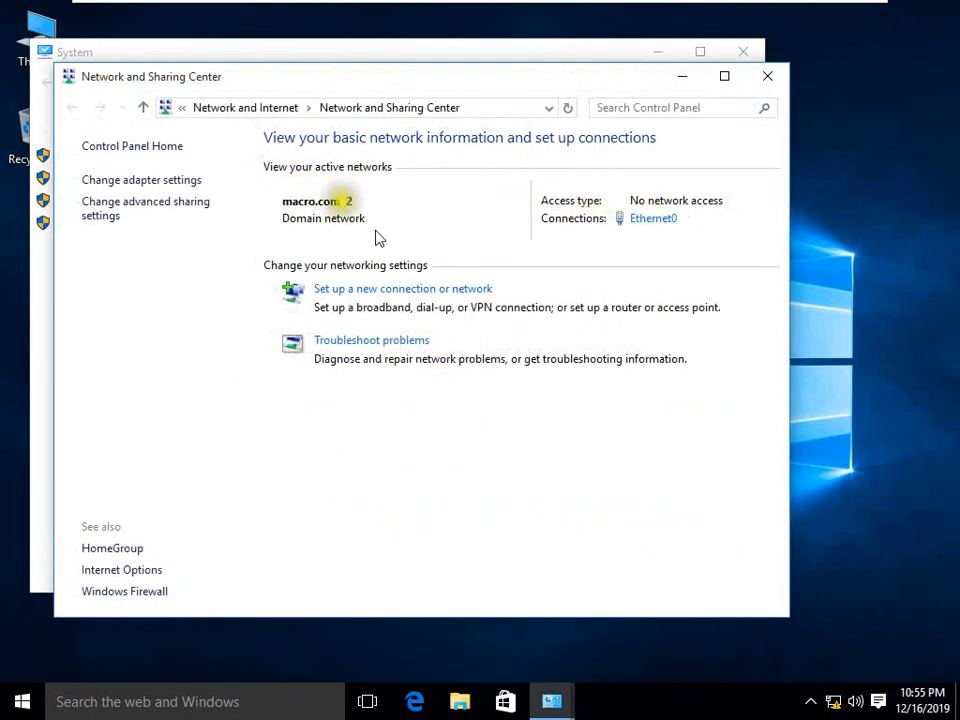
{"action": "left_click", "coordinate": [655, 219]}
{"action": "left_click", "coordinate": [376, 506]}
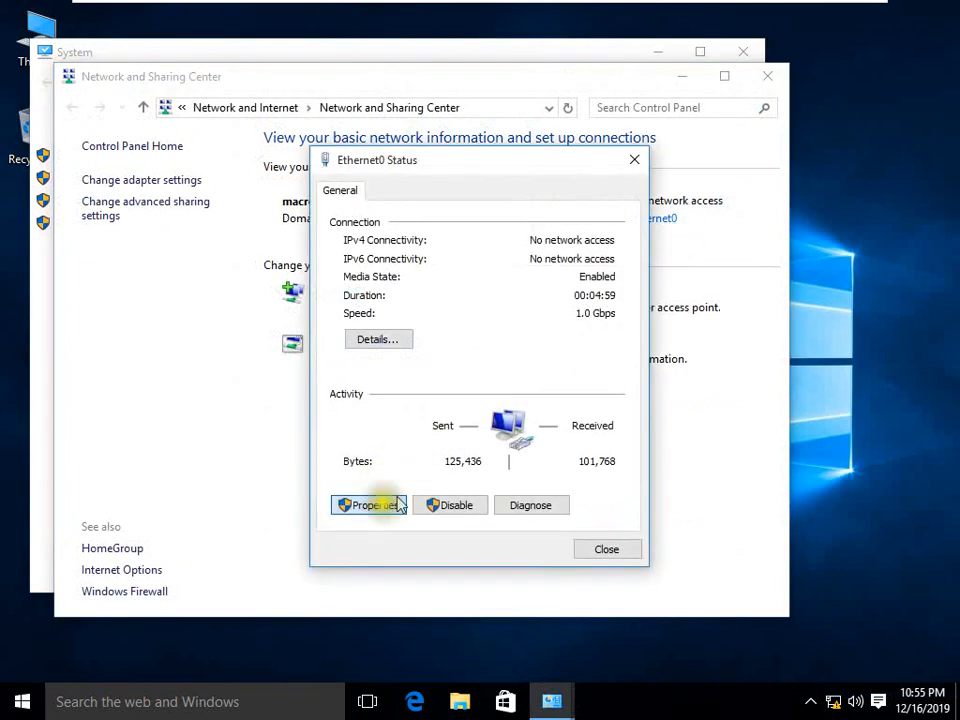
{"action": "double_click", "coordinate": [495, 375]}
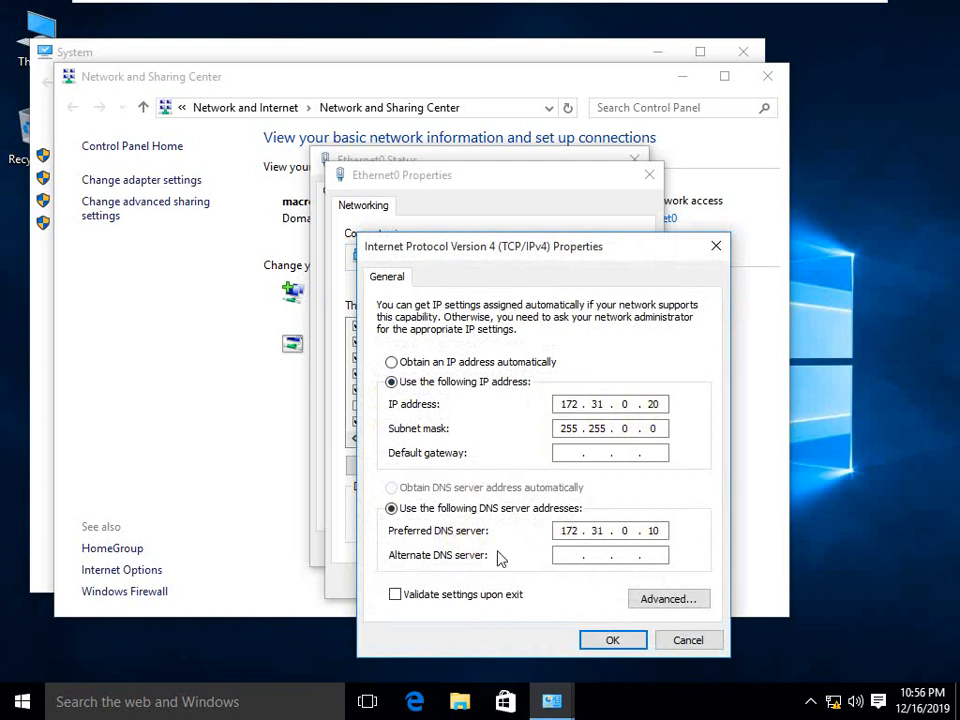
{"action": "left_click", "coordinate": [600, 641]}
{"action": "left_click", "coordinate": [549, 584]}
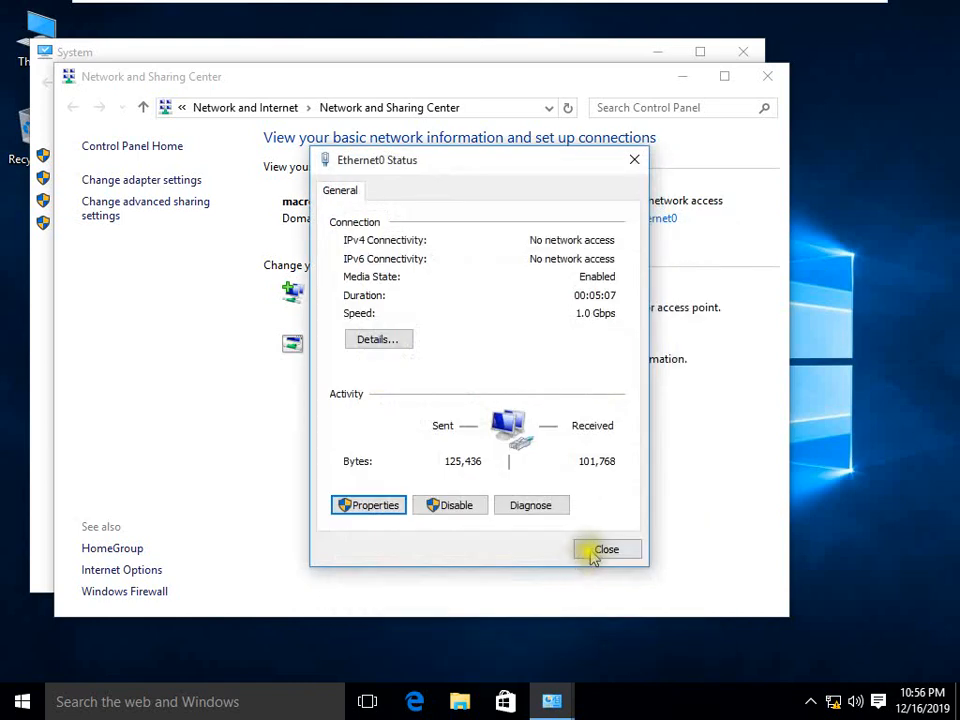
{"action": "left_click", "coordinate": [595, 554]}
{"action": "left_click", "coordinate": [743, 51]}
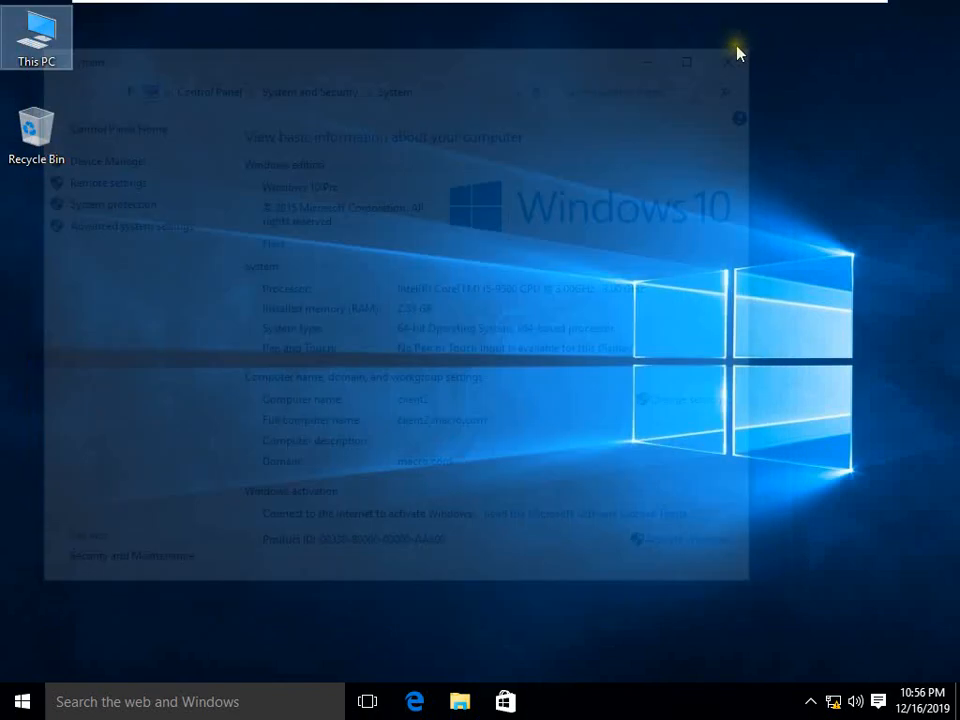
Switch back to the Server 2016 virtual machine and close the DHCP role's installation wizard
{"action": "mouse_move", "coordinate": [599, 24]}
{"action": "left_click", "coordinate": [650, 11]}
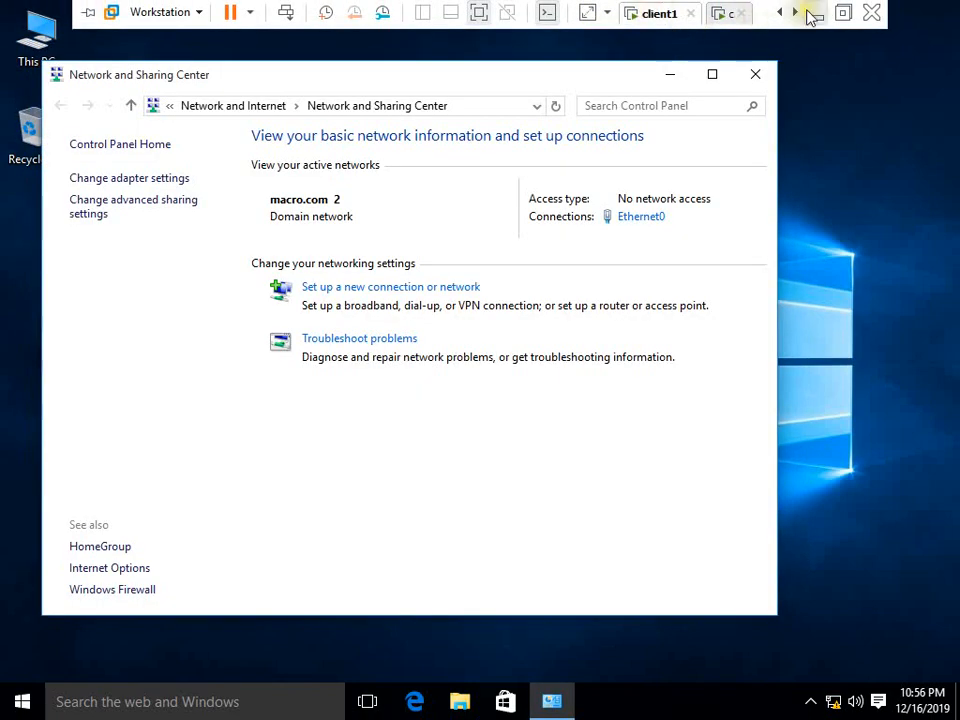
{"action": "left_click", "coordinate": [791, 13]}
{"action": "left_click", "coordinate": [690, 18]}
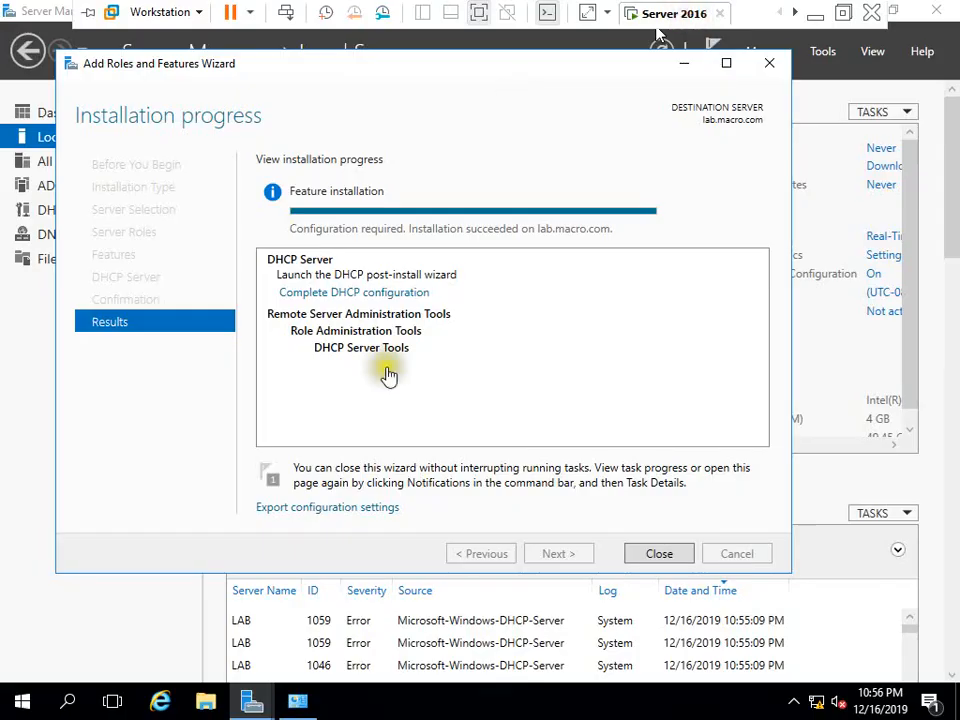
{"action": "left_click", "coordinate": [652, 555]}
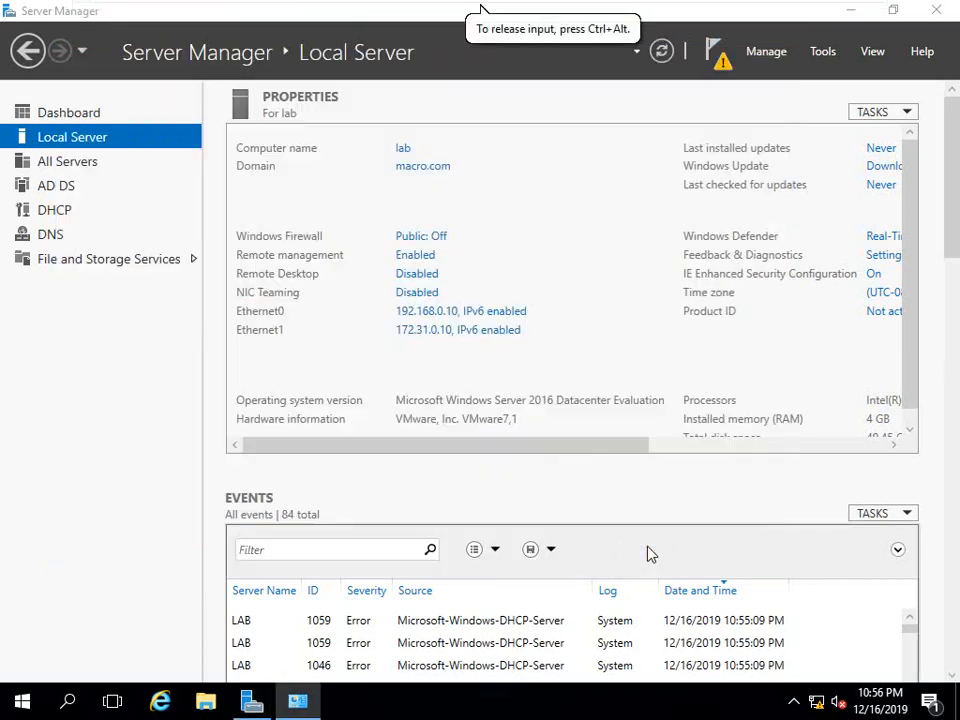
Complete the DHCP post-install configuration, authorizing the server in AD DS with the MACRO\Administrator credentials
{"action": "left_click", "coordinate": [714, 52]}
{"action": "left_click", "coordinate": [540, 172]}
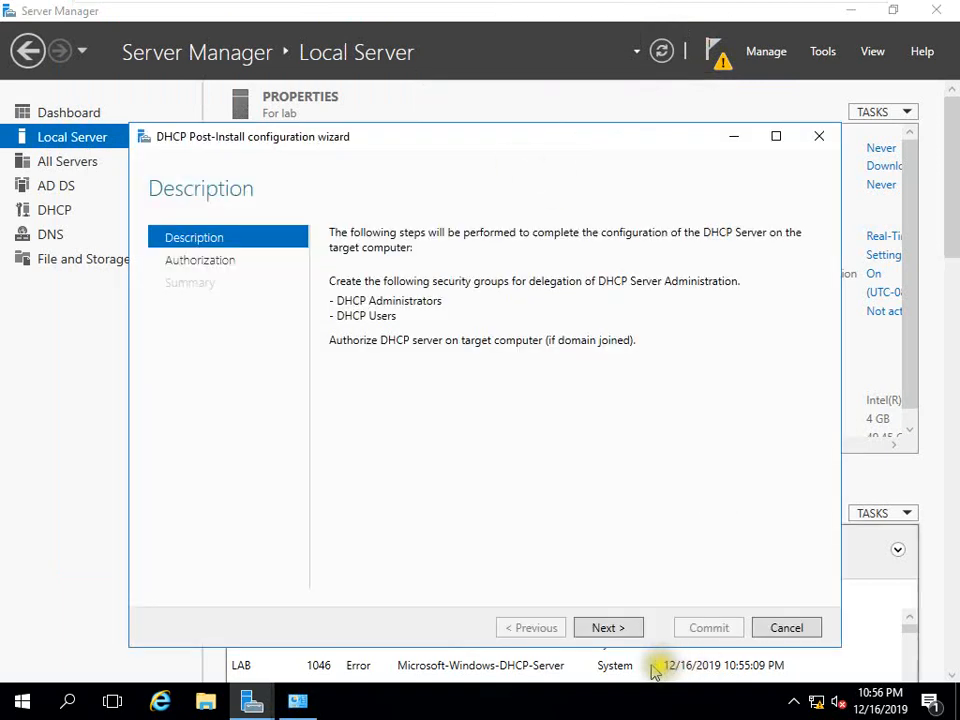
{"action": "left_click", "coordinate": [609, 629]}
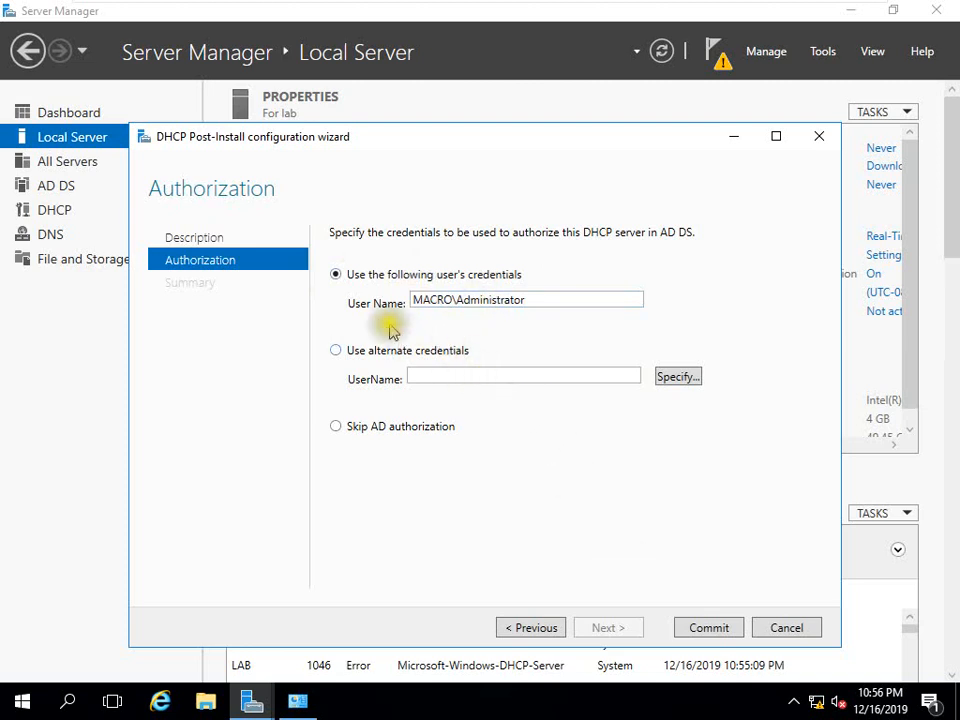
{"action": "left_click", "coordinate": [686, 630]}
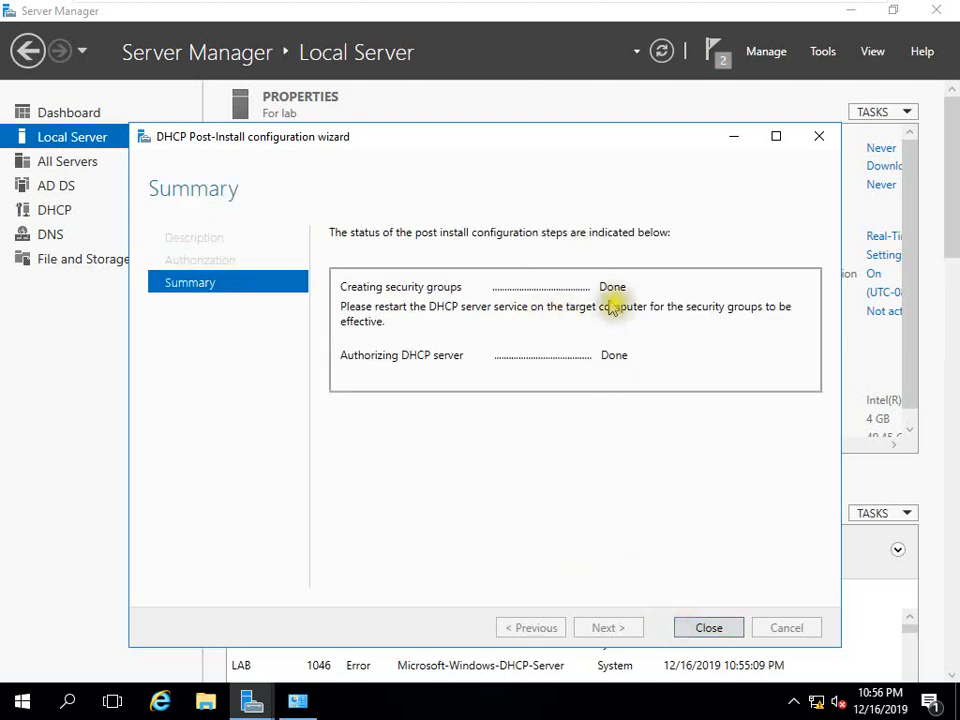
{"action": "left_click", "coordinate": [695, 628]}
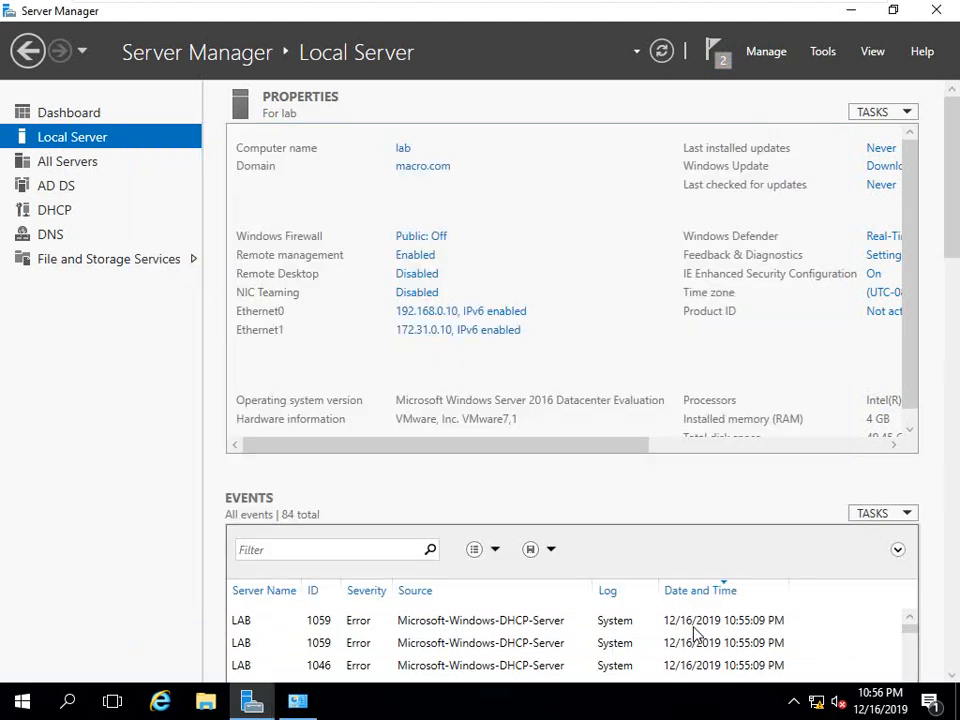
Refresh Server Manager and start another role-based installation on lab.macro.com, up to the server role selection
{"action": "left_click", "coordinate": [662, 51]}
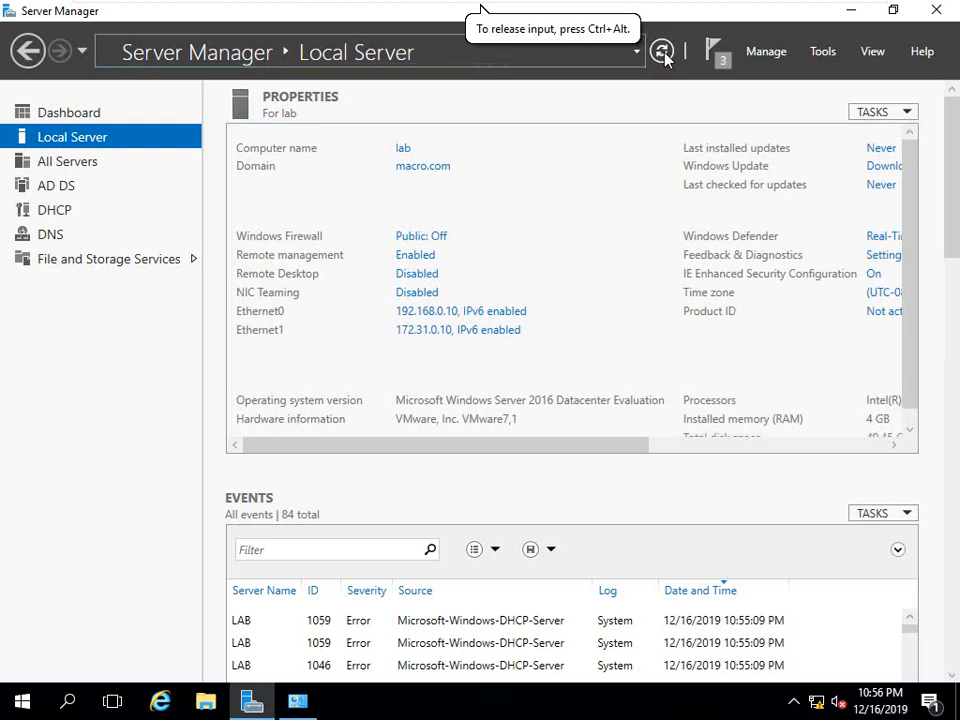
{"action": "left_click", "coordinate": [767, 52]}
{"action": "left_click", "coordinate": [800, 75]}
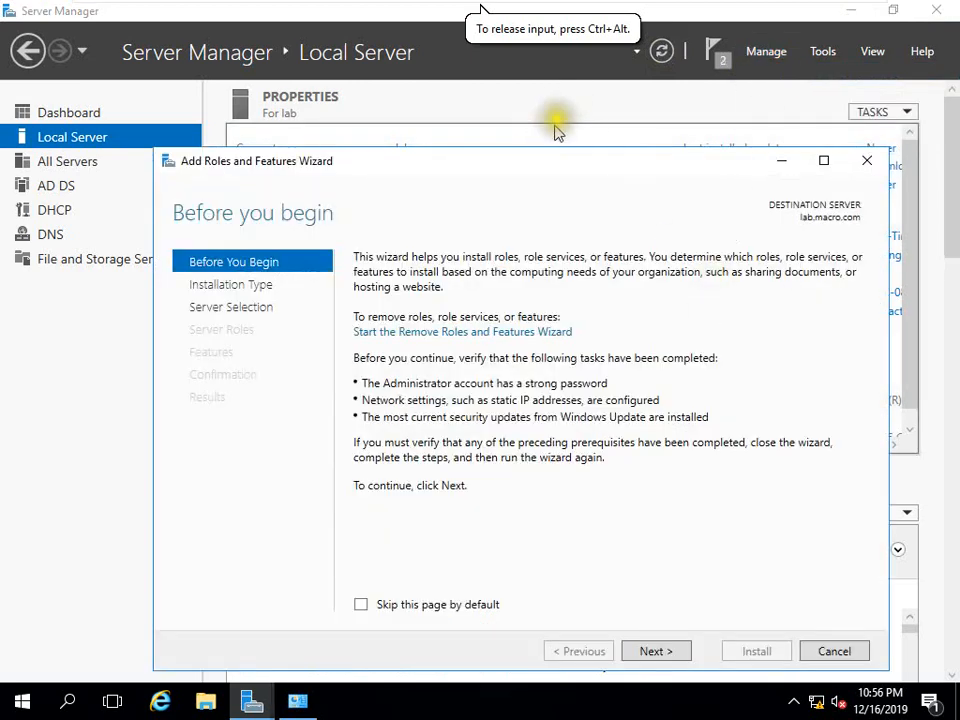
{"action": "left_click_drag", "start_coordinate": [544, 165], "coordinate": [544, 104]}
{"action": "left_click", "coordinate": [655, 592]}
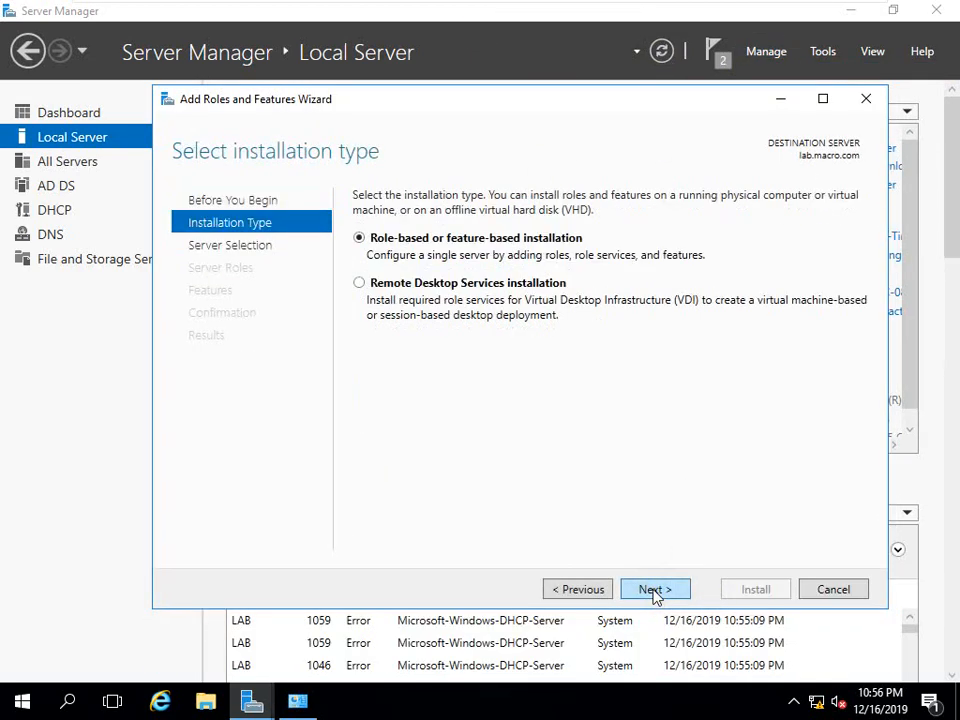
{"action": "left_click", "coordinate": [650, 590]}
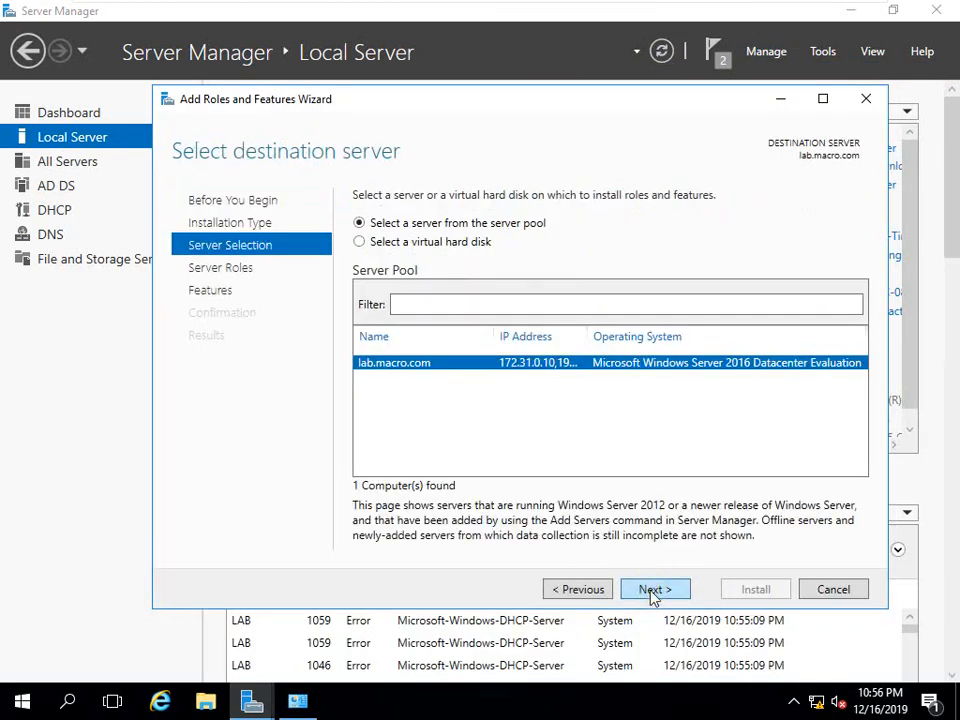
{"action": "left_click", "coordinate": [651, 592]}
Select the Remote Access server role and proceed to its introduction page, keeping the default features
{"action": "scroll", "coordinate": [452, 505], "scroll_direction": "down", "scroll_amount": 2}
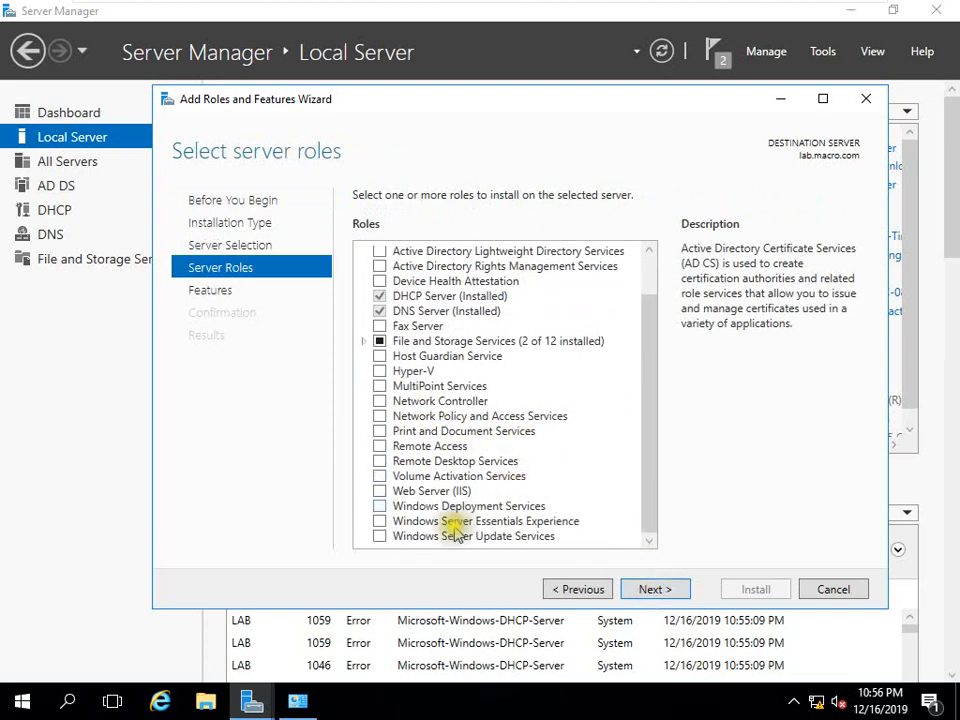
{"action": "left_click", "coordinate": [379, 449]}
{"action": "left_click", "coordinate": [648, 592]}
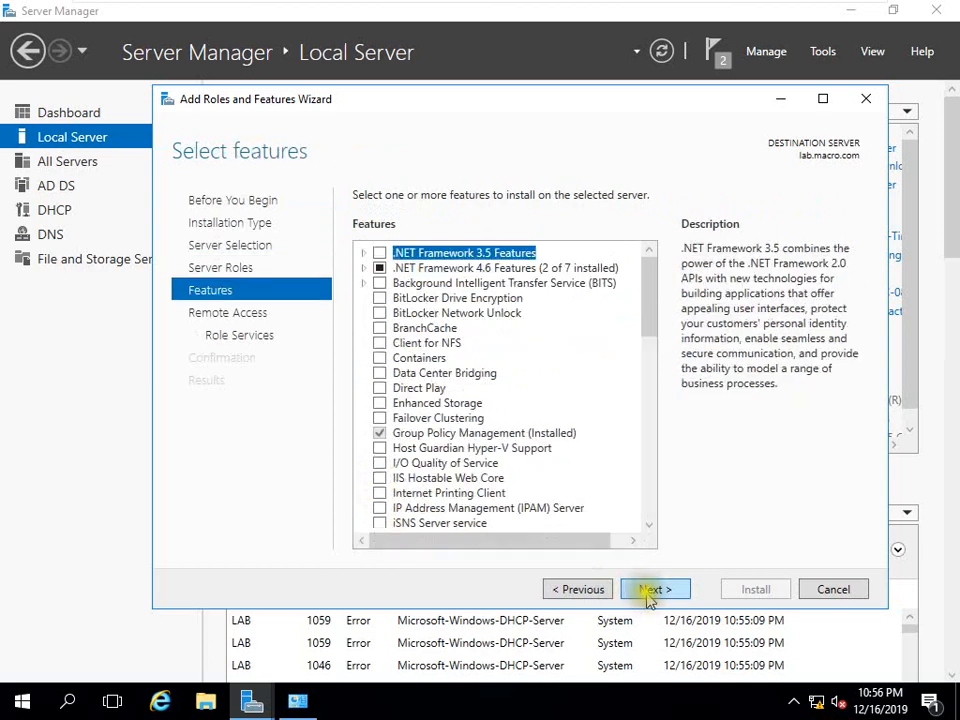
{"action": "left_click", "coordinate": [636, 589]}
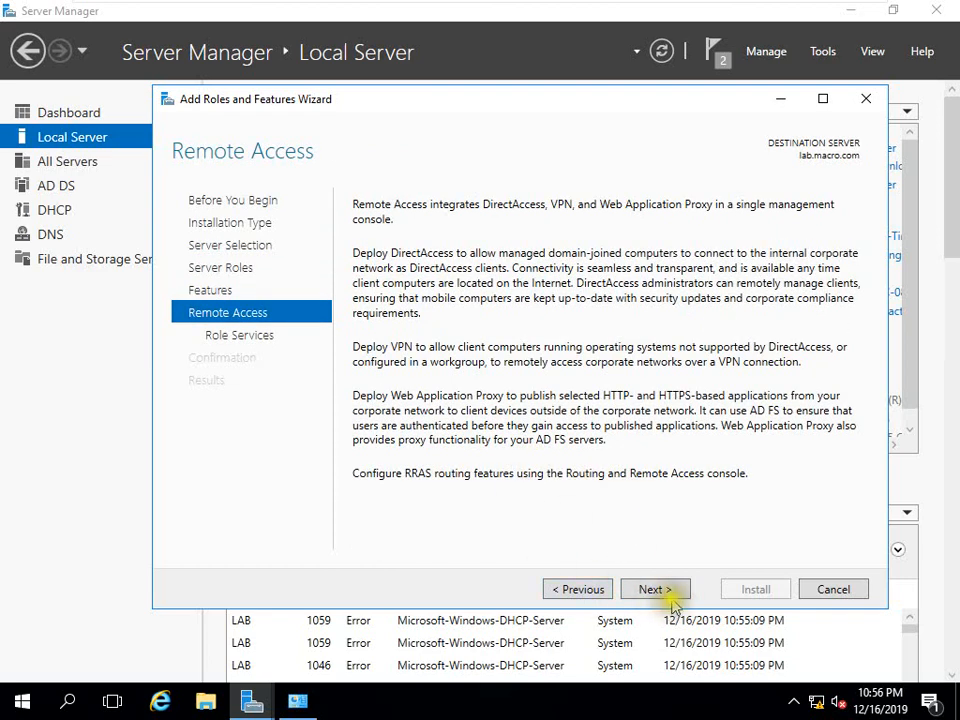
Add the Routing role service with its required features and accept the default Web Server (IIS) role services, up to the confirmation page
{"action": "left_click", "coordinate": [655, 590]}
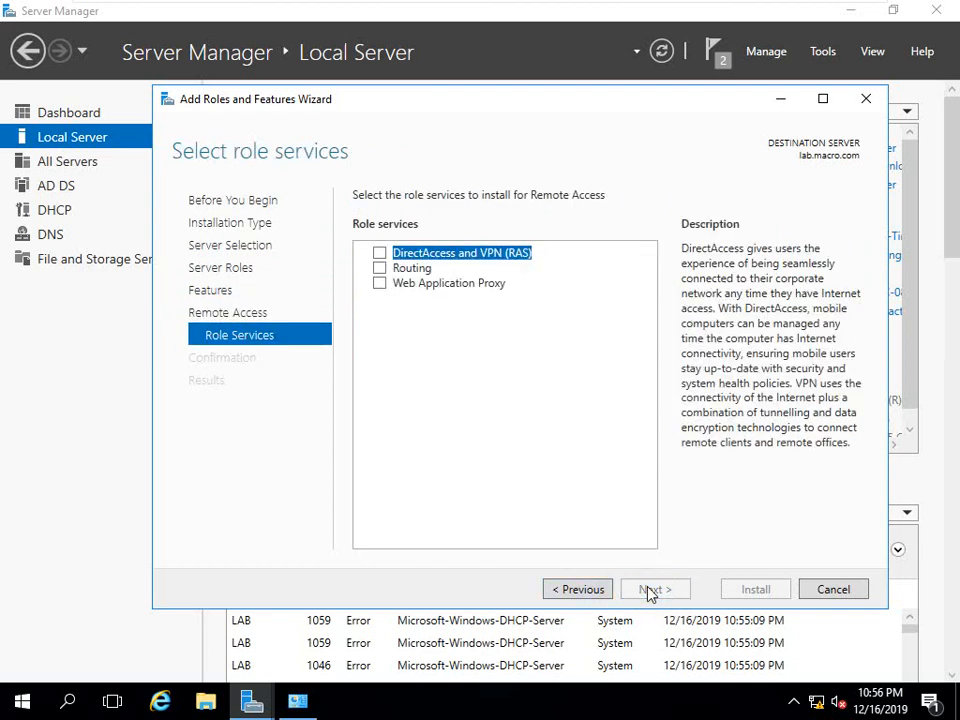
{"action": "left_click", "coordinate": [380, 270]}
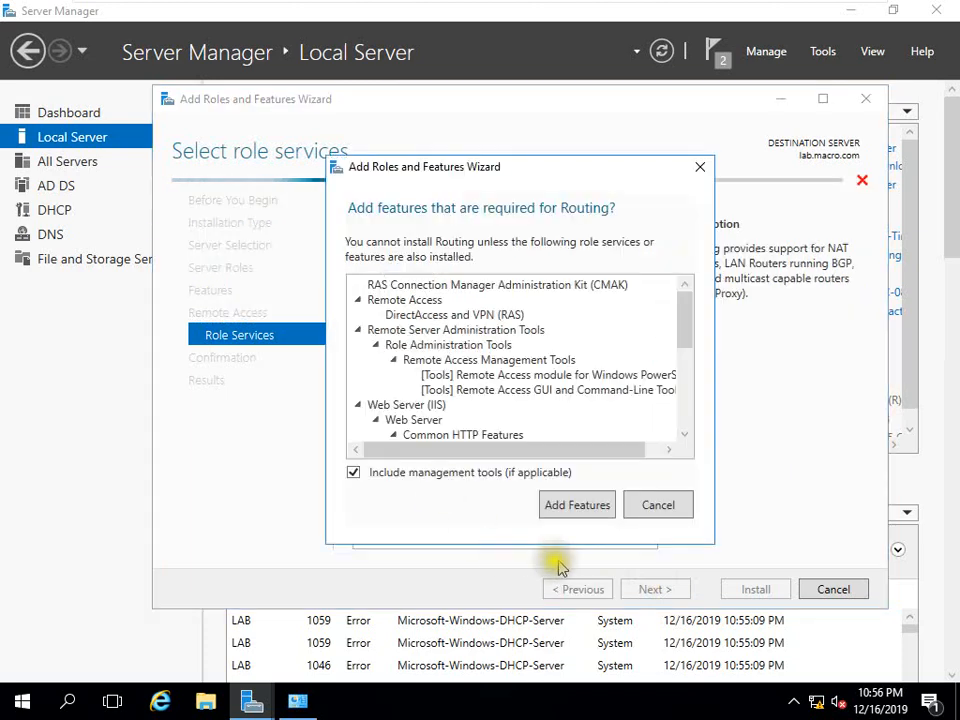
{"action": "left_click", "coordinate": [574, 512]}
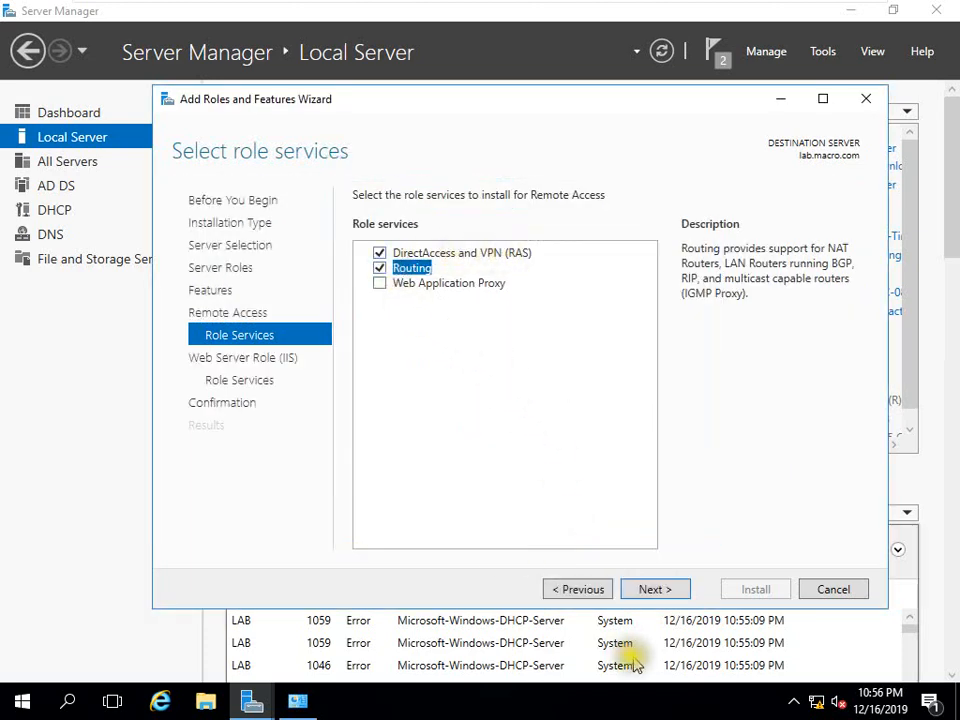
{"action": "left_click", "coordinate": [645, 590]}
{"action": "left_click", "coordinate": [645, 590]}
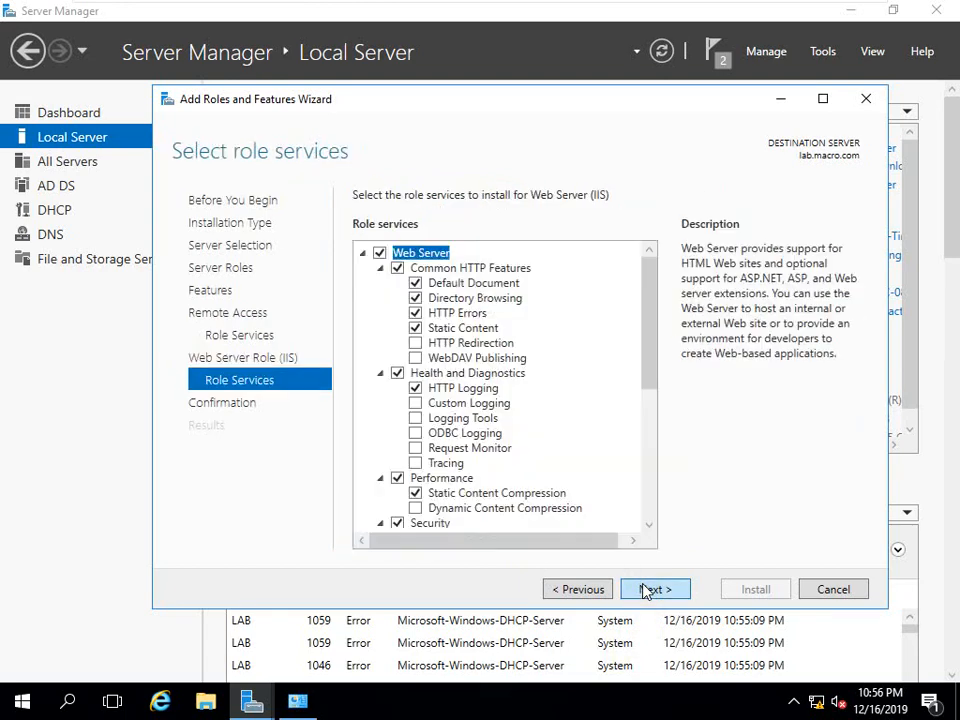
{"action": "left_click", "coordinate": [661, 594]}
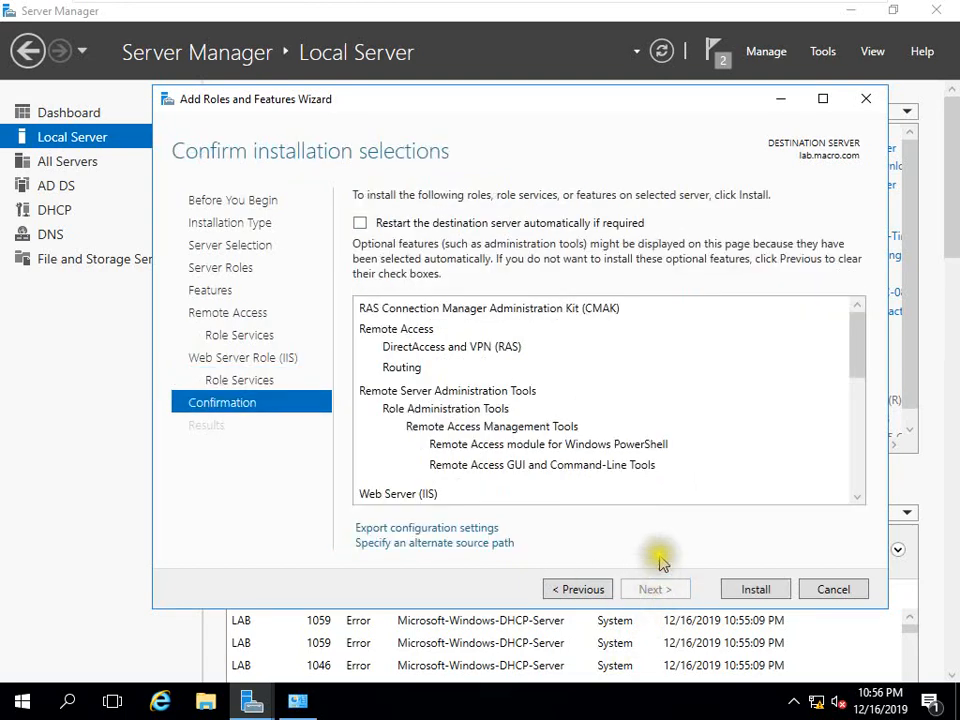
Allow the destination server to restart automatically if required and start installing the Remote Access role
{"action": "left_click", "coordinate": [360, 222]}
{"action": "left_click", "coordinate": [542, 354]}
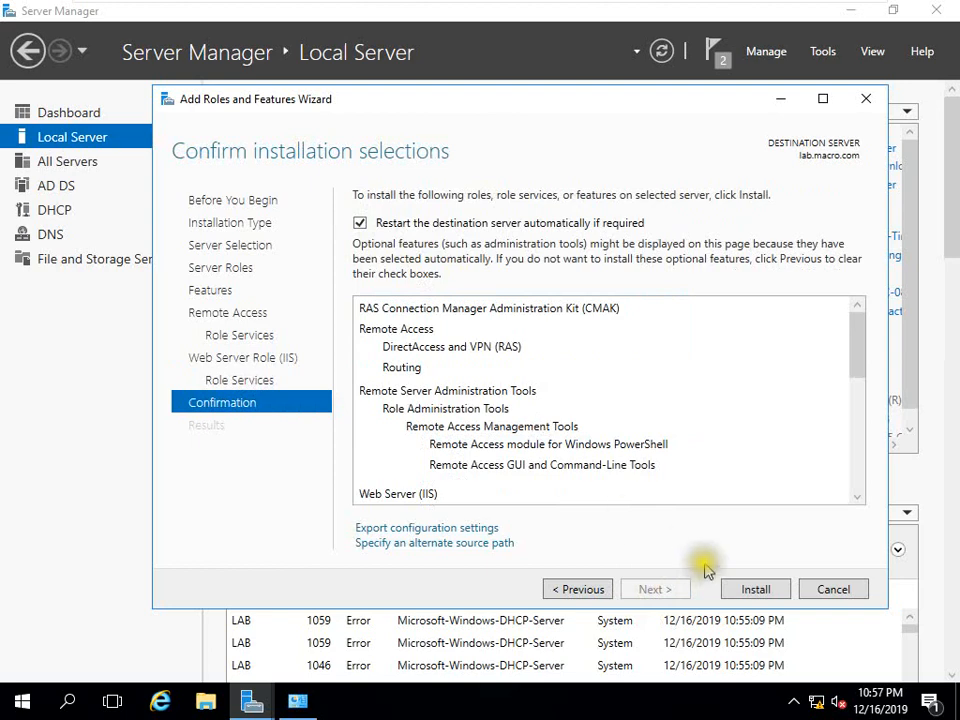
{"action": "left_click", "coordinate": [729, 589]}
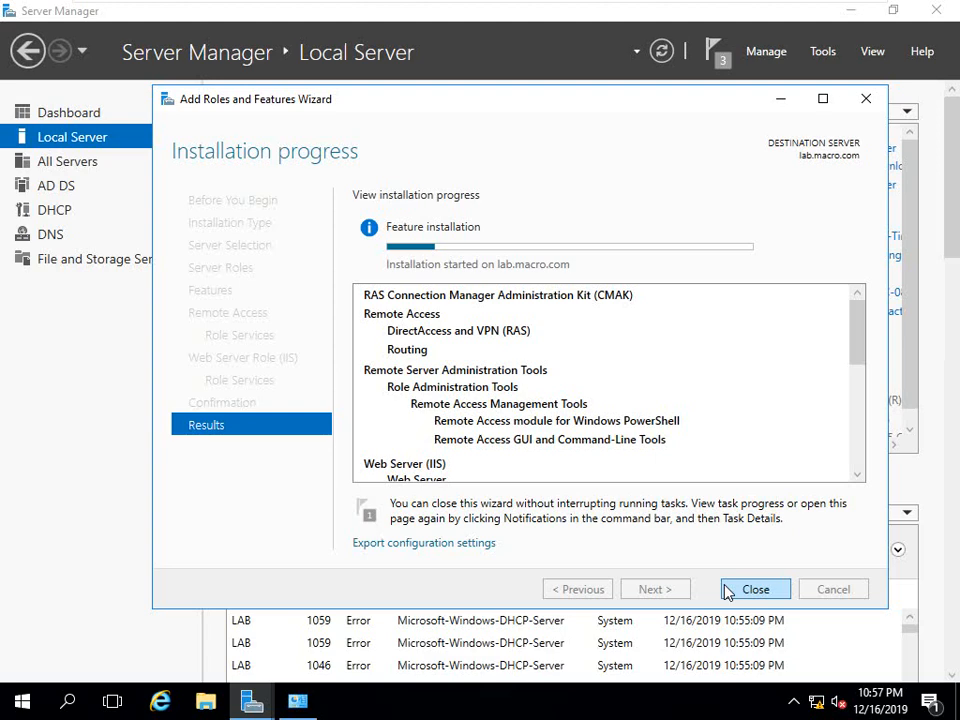
Switch to the client1 virtual machine and ping macro.com from a Command Prompt
{"action": "mouse_move", "coordinate": [721, 28]}
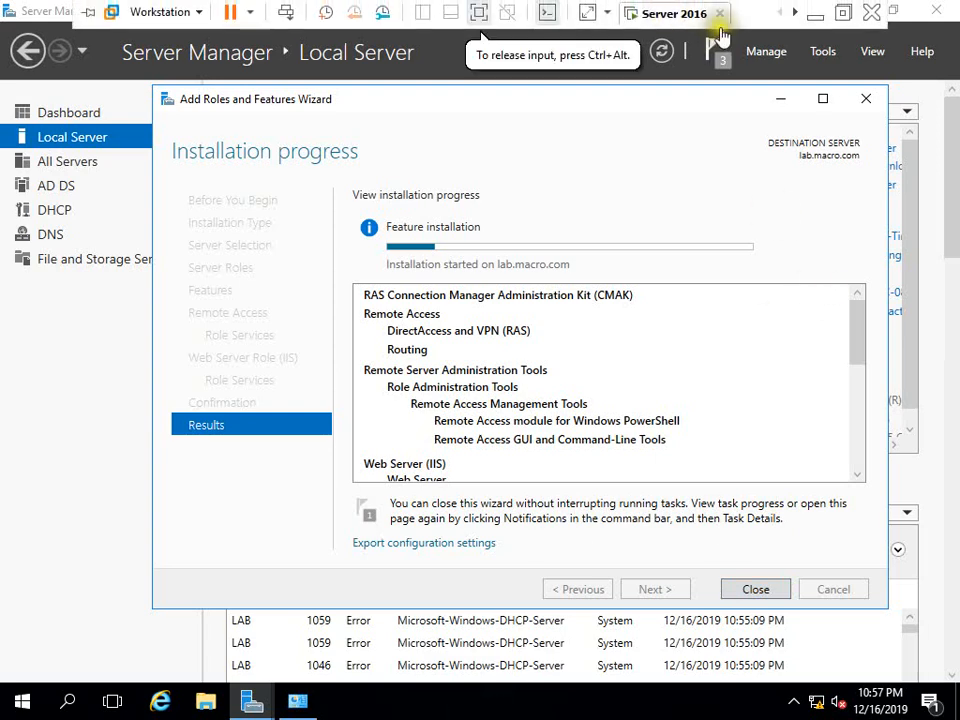
{"action": "left_click", "coordinate": [795, 13]}
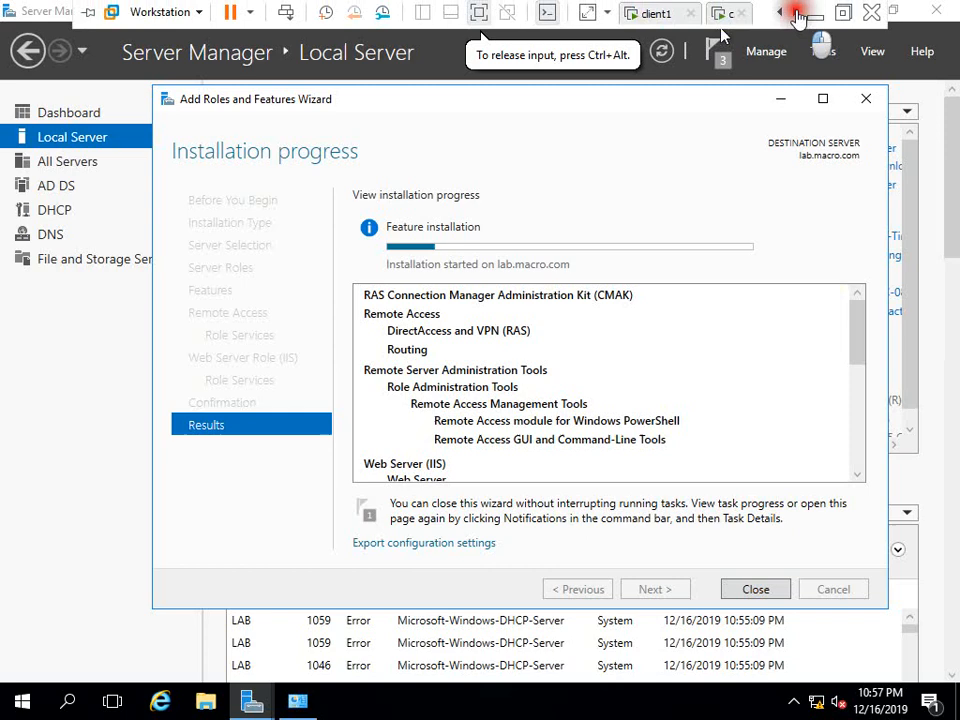
{"action": "left_click", "coordinate": [662, 14]}
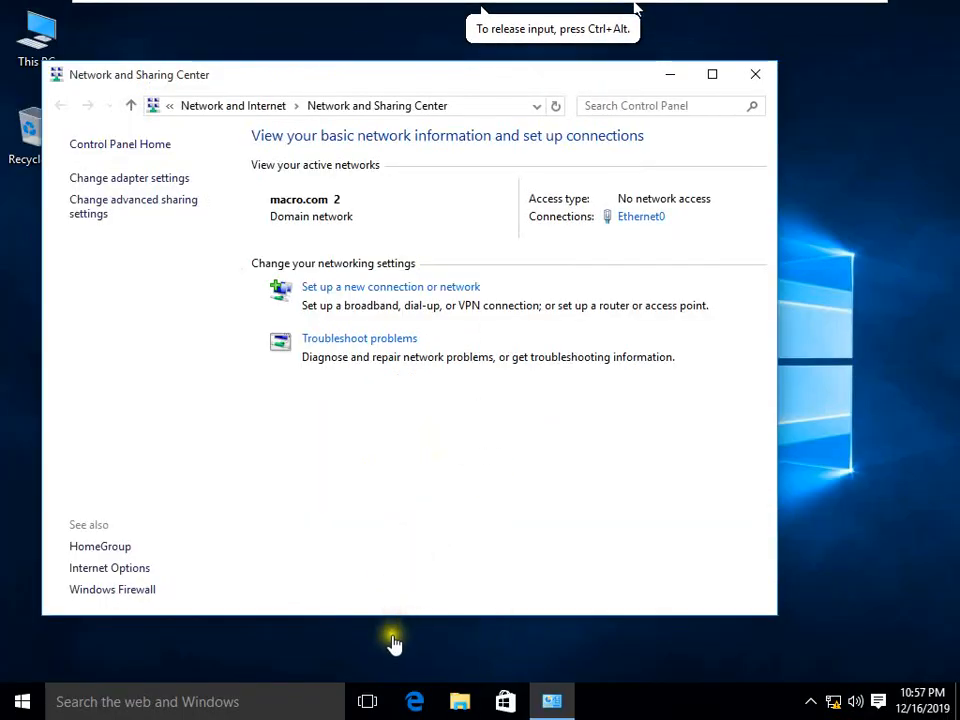
{"action": "left_click", "coordinate": [214, 699]}
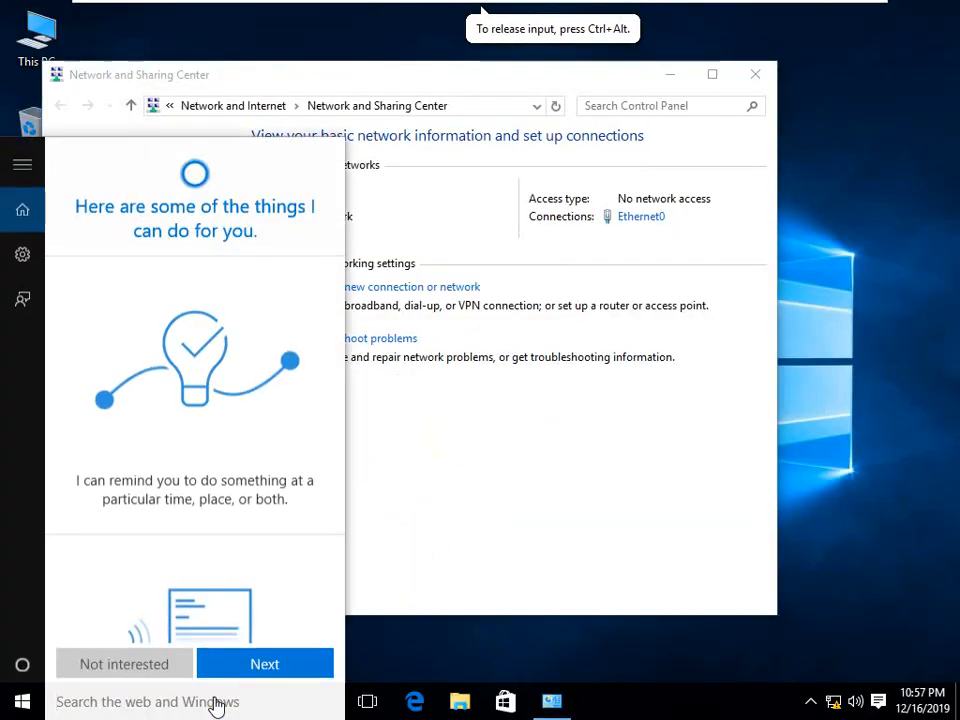
{"action": "type", "text": "cmd"}
{"action": "key", "text": "Return"}
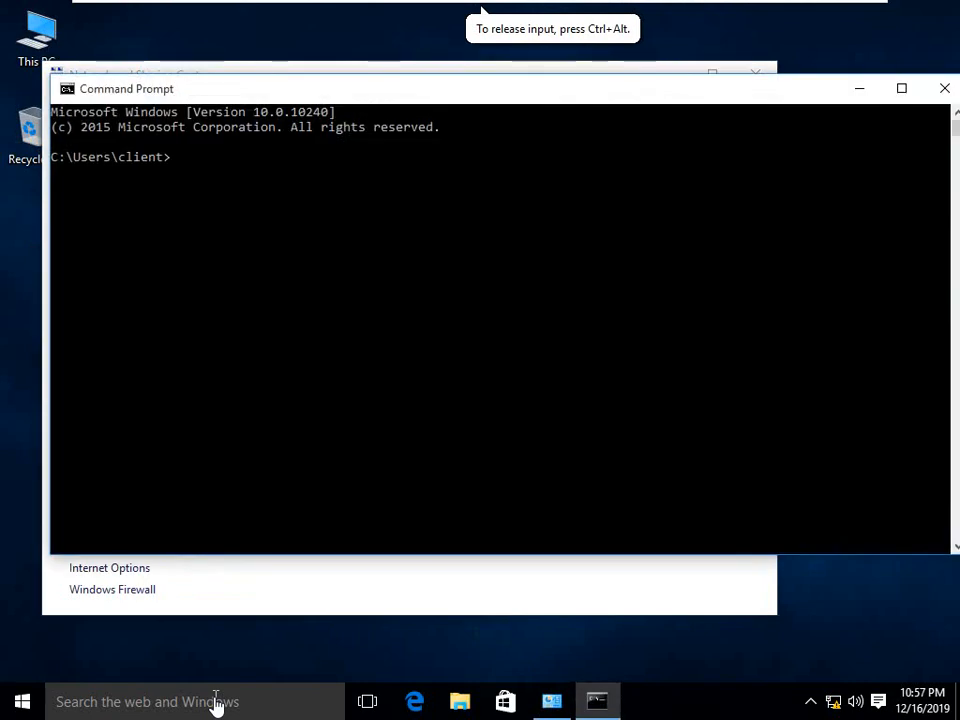
{"action": "type", "text": "ping macro.com"}
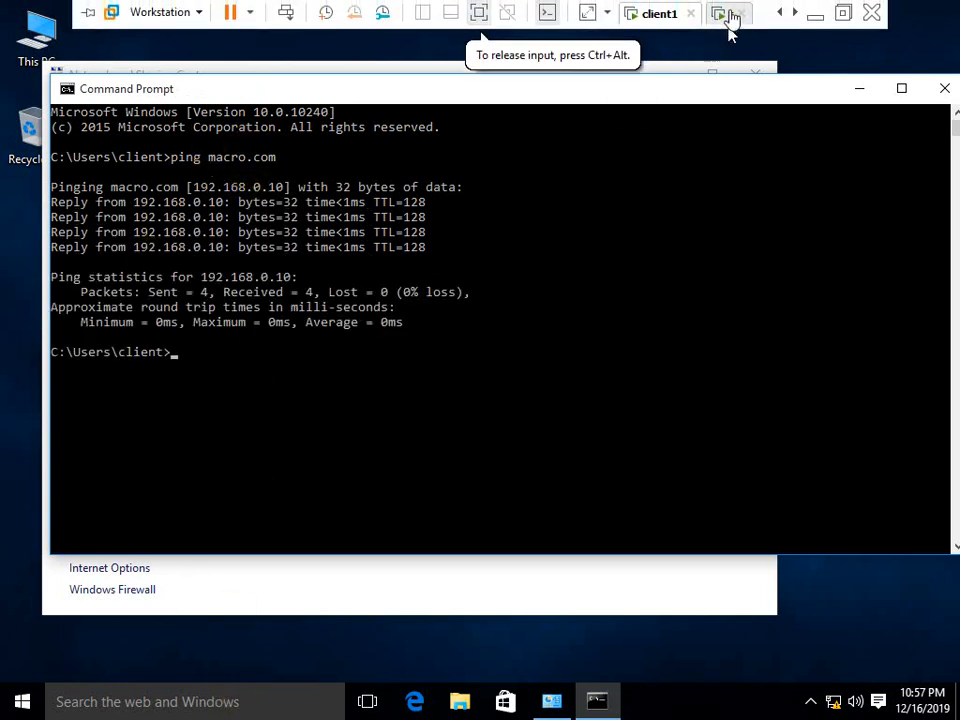
Switch to the client2 virtual machine and ping macro.com from a Command Prompt
{"action": "left_click", "coordinate": [729, 17]}
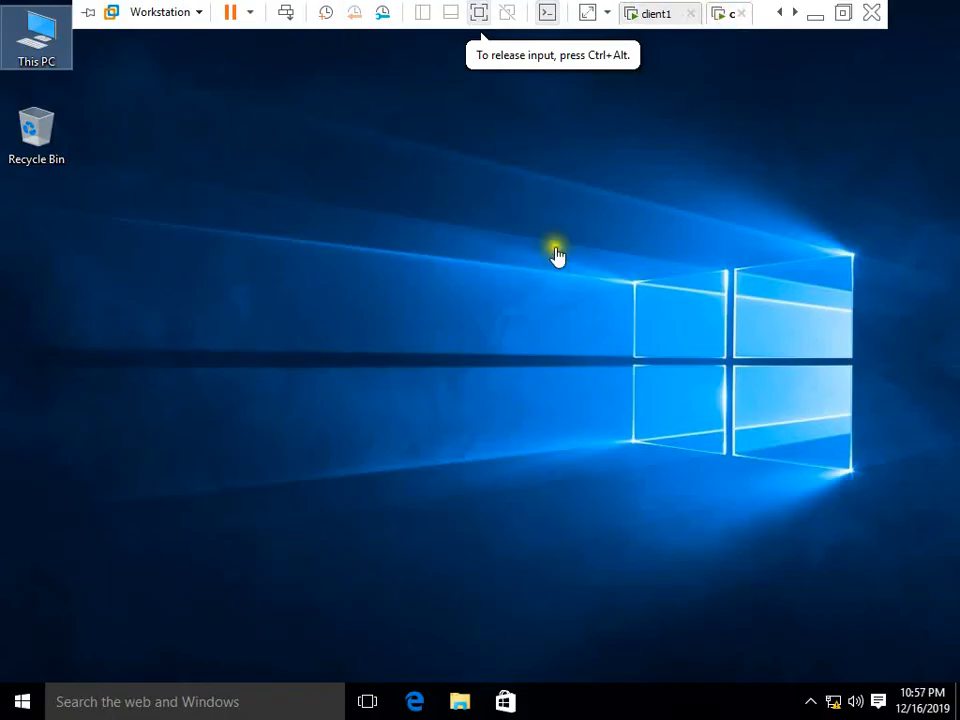
{"action": "left_click", "coordinate": [238, 712]}
{"action": "type", "text": "cmd"}
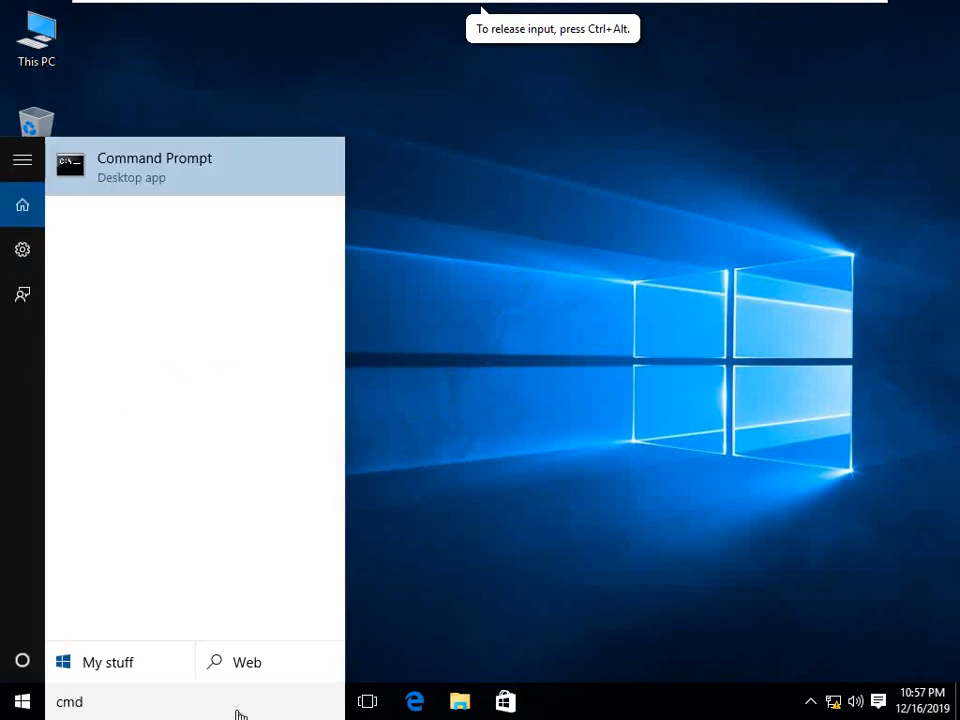
{"action": "key", "text": "Return"}
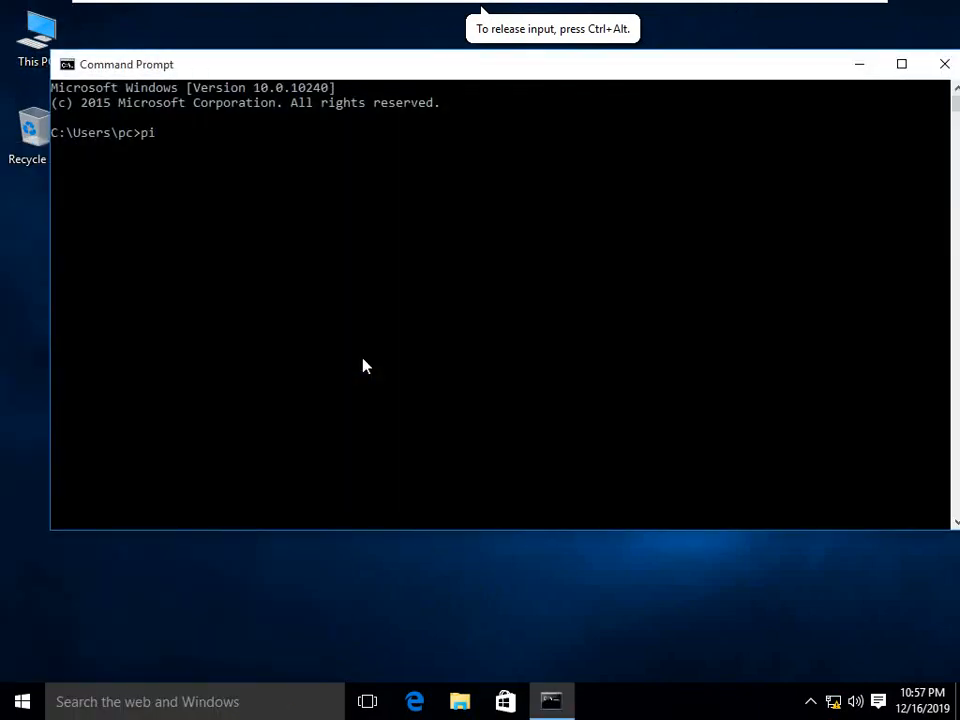
{"action": "type", "text": "ping macro.com"}
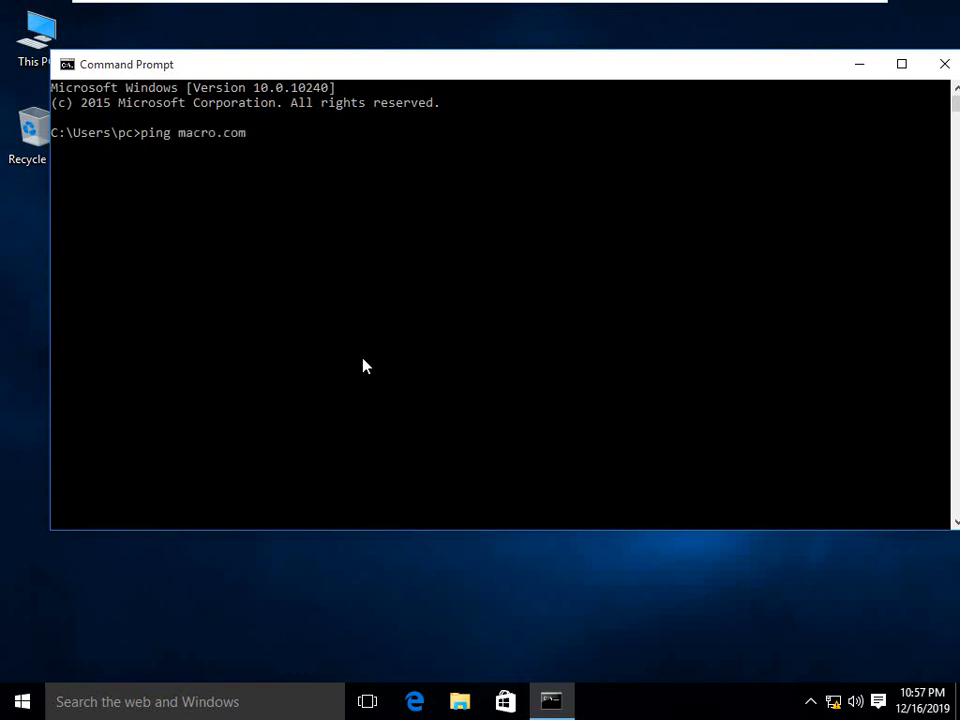
{"action": "key", "text": "Return"}
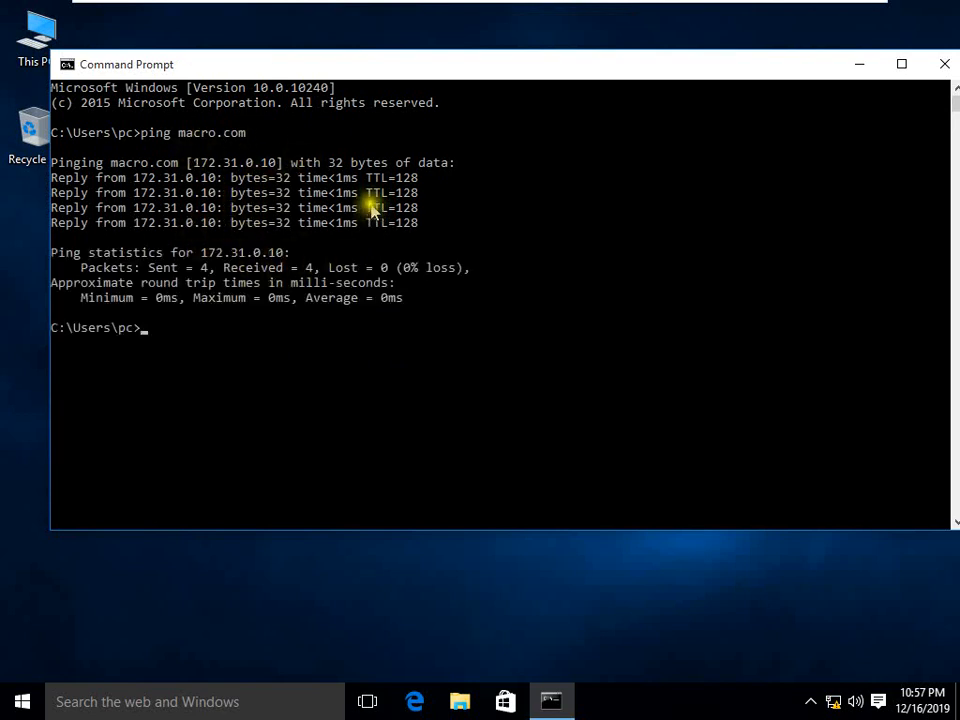
Return to the Server 2016 virtual machine in full screen and close the Remote Access installation wizard once the installation has finished
{"action": "mouse_move", "coordinate": [664, 9]}
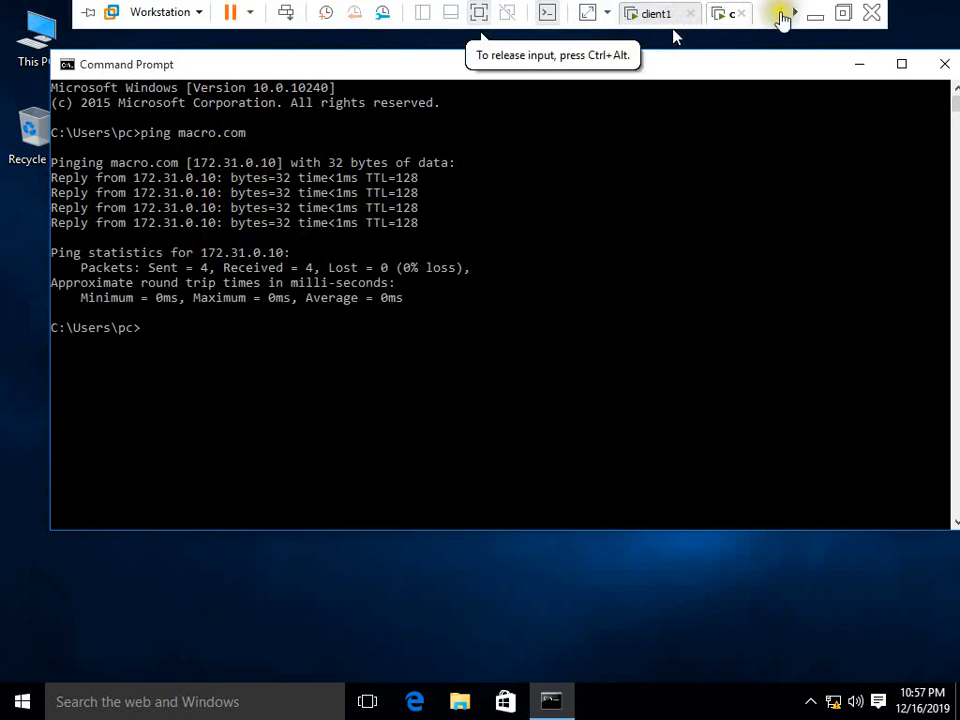
{"action": "left_click", "coordinate": [782, 13]}
{"action": "left_click", "coordinate": [662, 16]}
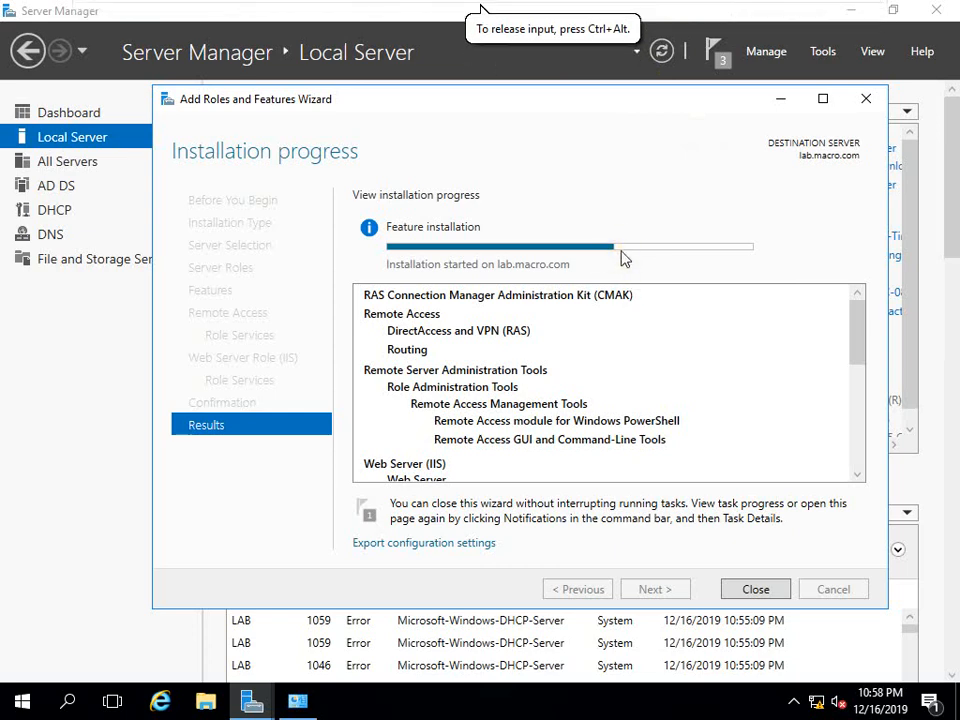
{"action": "left_click", "coordinate": [843, 13]}
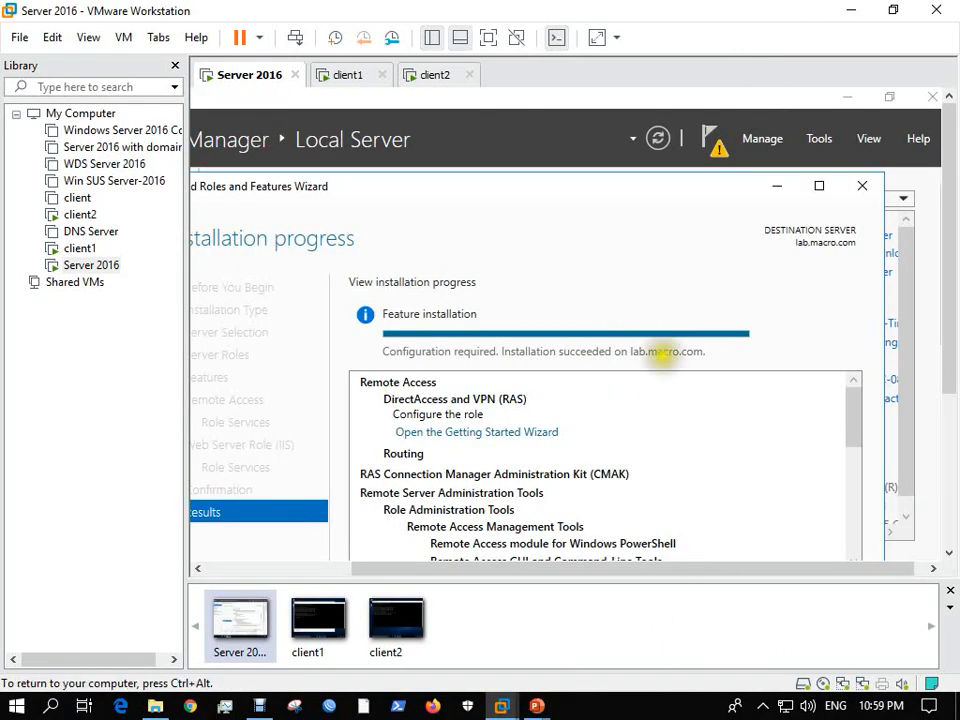
{"action": "left_click", "coordinate": [488, 37]}
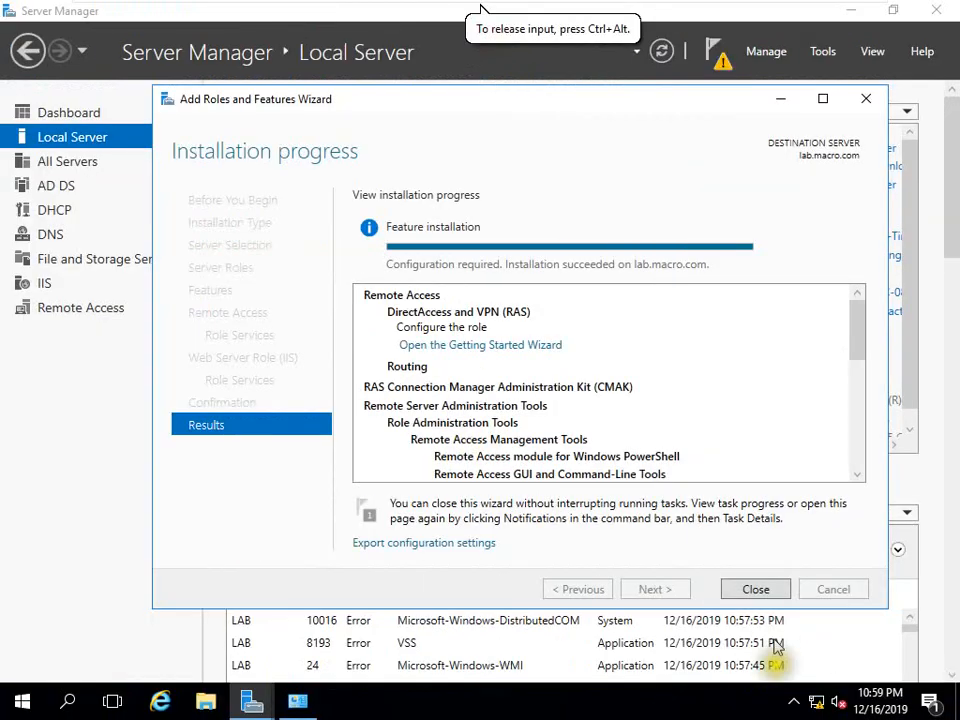
{"action": "left_click", "coordinate": [731, 589]}
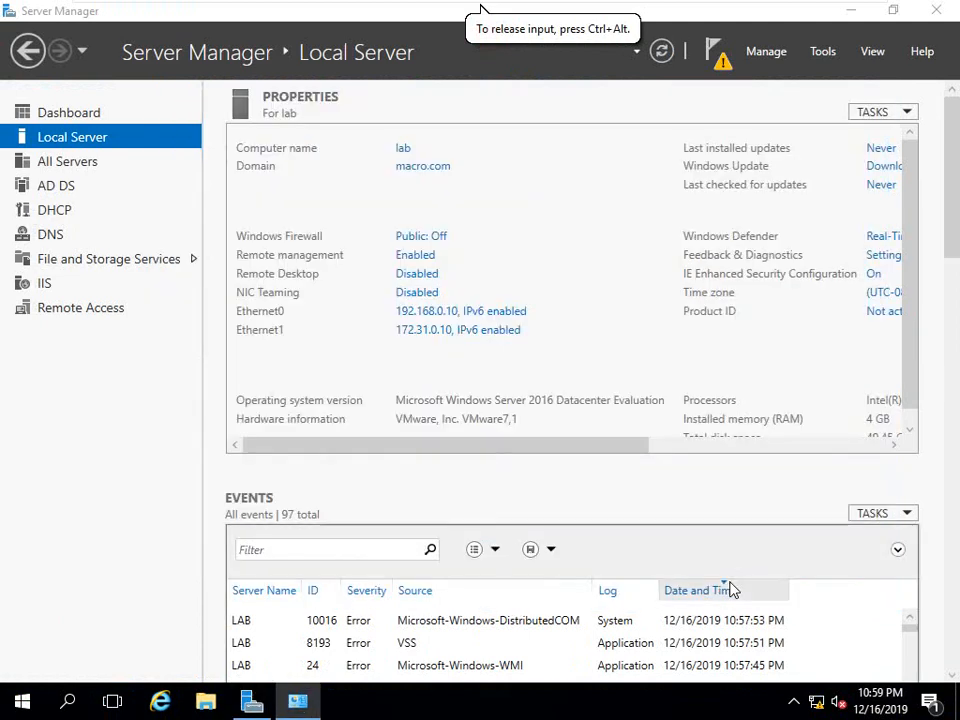
Refresh Server Manager, open the DHCP console maximized and expand lab.macro.com down to the contents of its IPv4 node
{"action": "left_click", "coordinate": [657, 54]}
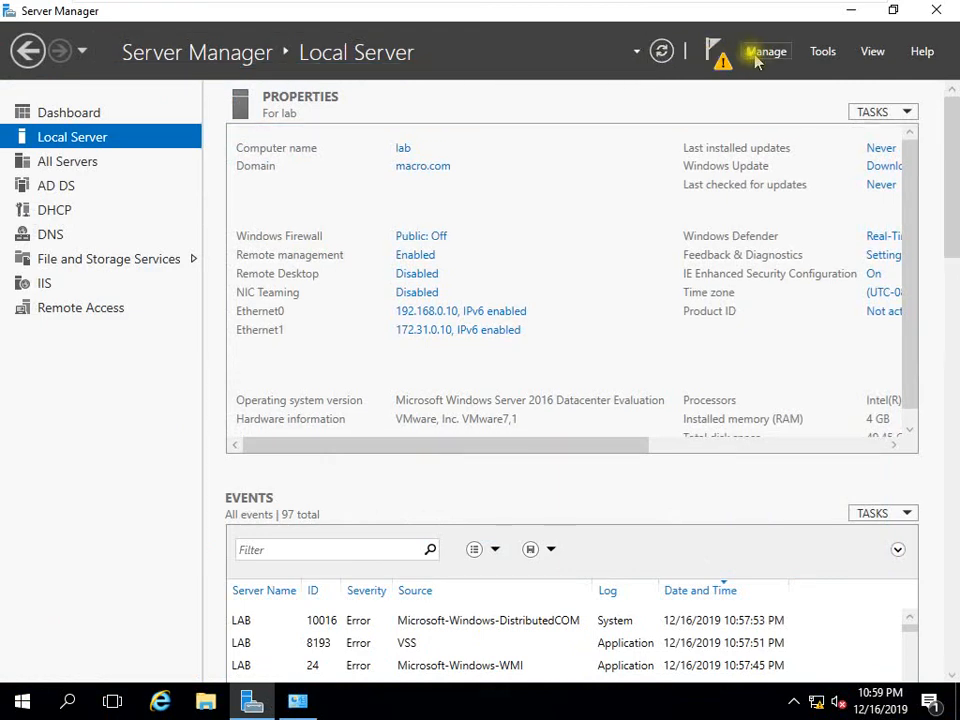
{"action": "left_click", "coordinate": [820, 52]}
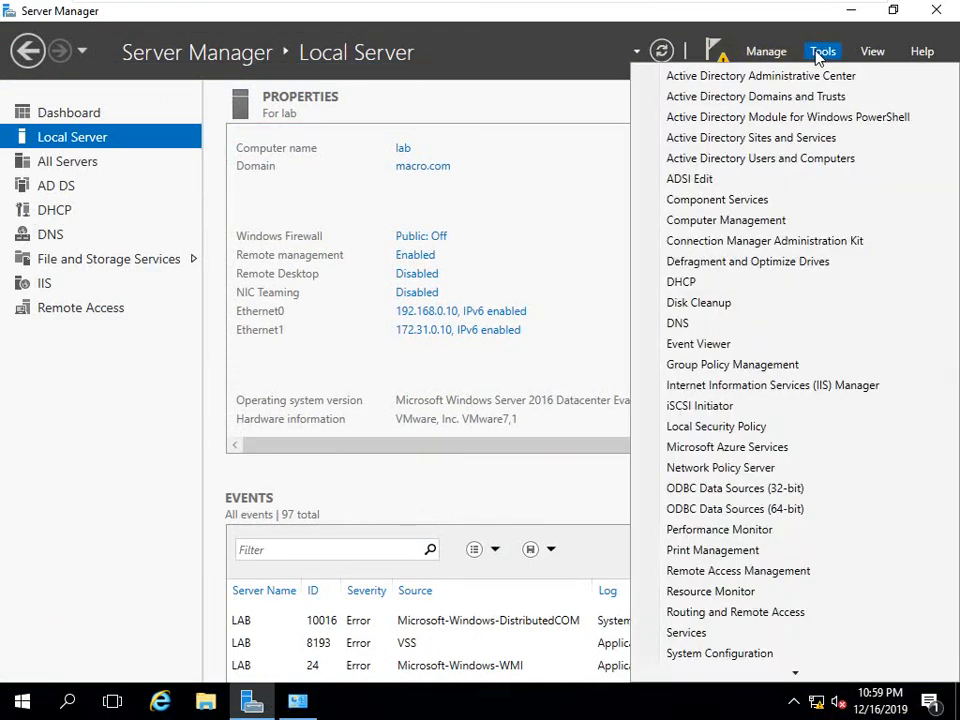
{"action": "left_click", "coordinate": [698, 283]}
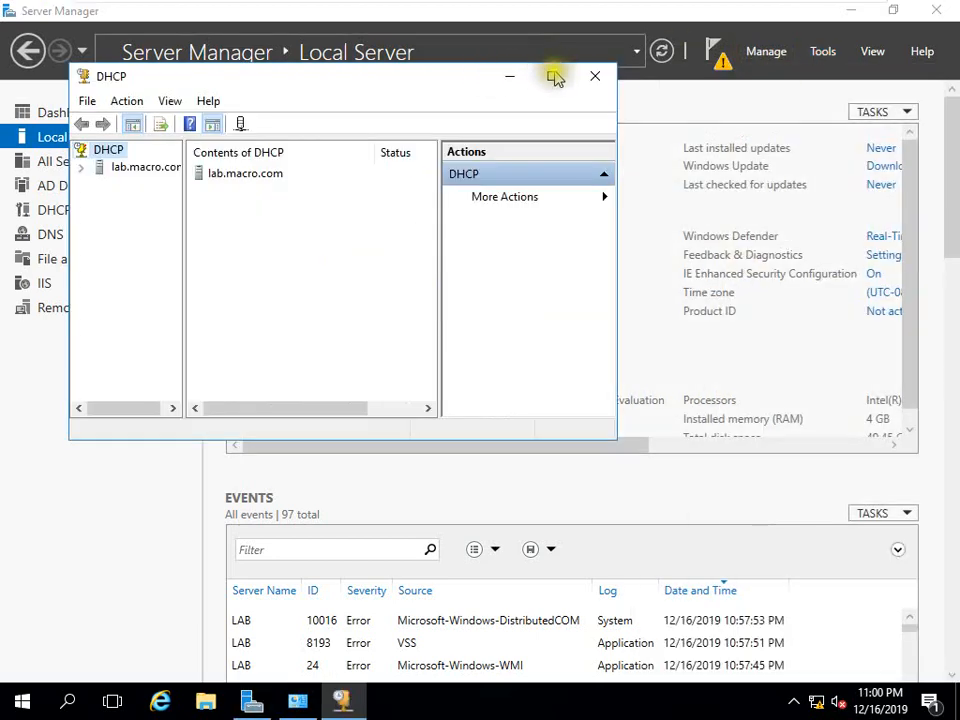
{"action": "left_click", "coordinate": [553, 75]}
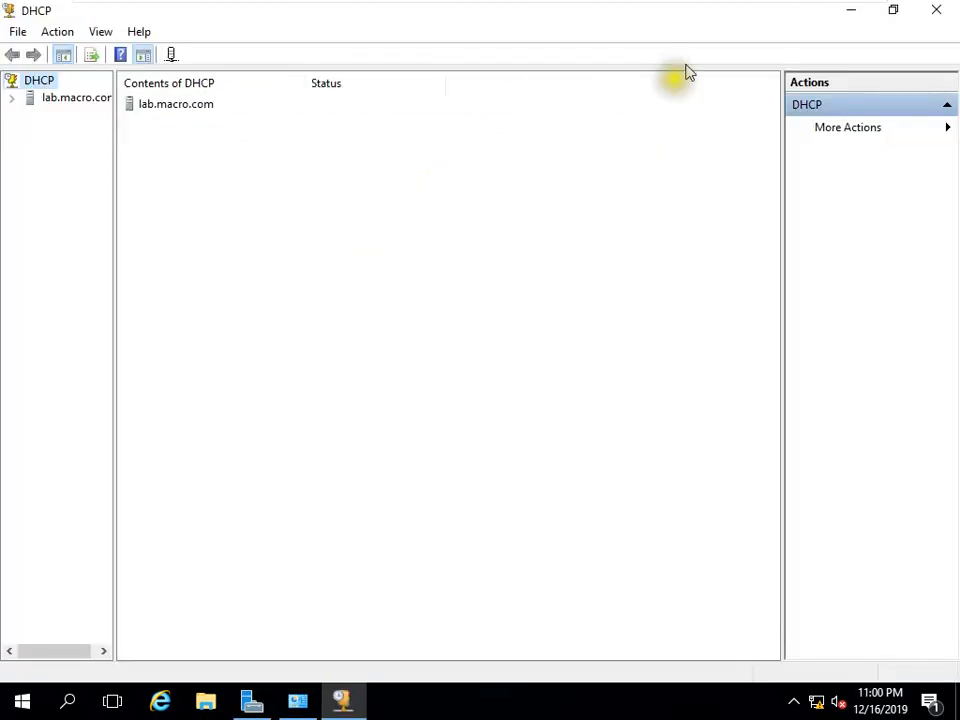
{"action": "left_click", "coordinate": [12, 98]}
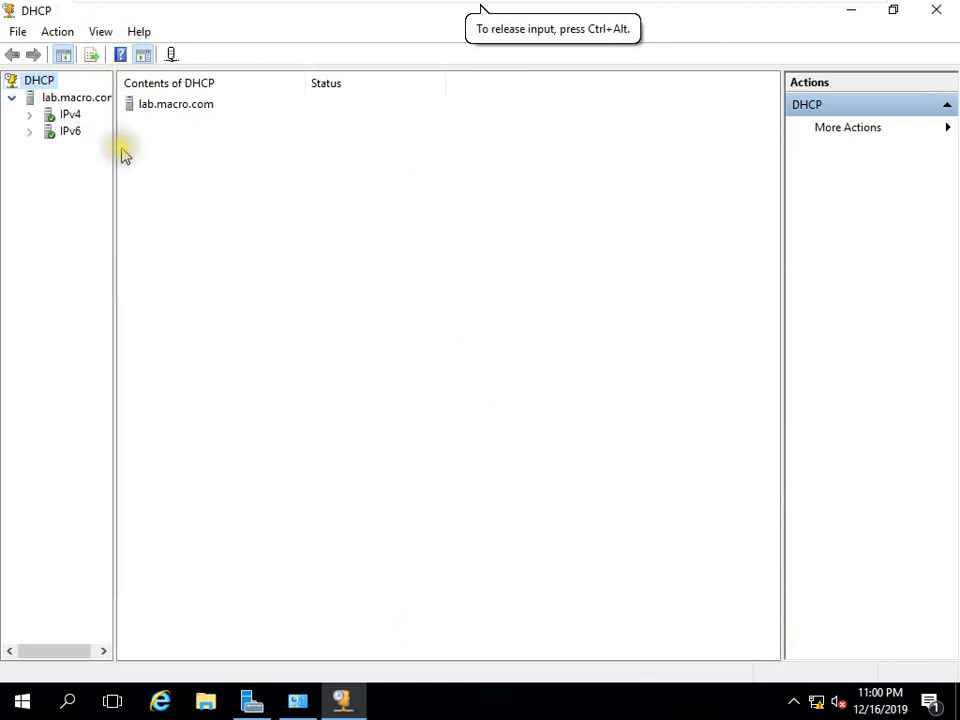
{"action": "left_click_drag", "start_coordinate": [113, 146], "coordinate": [182, 161]}
{"action": "left_click", "coordinate": [29, 114]}
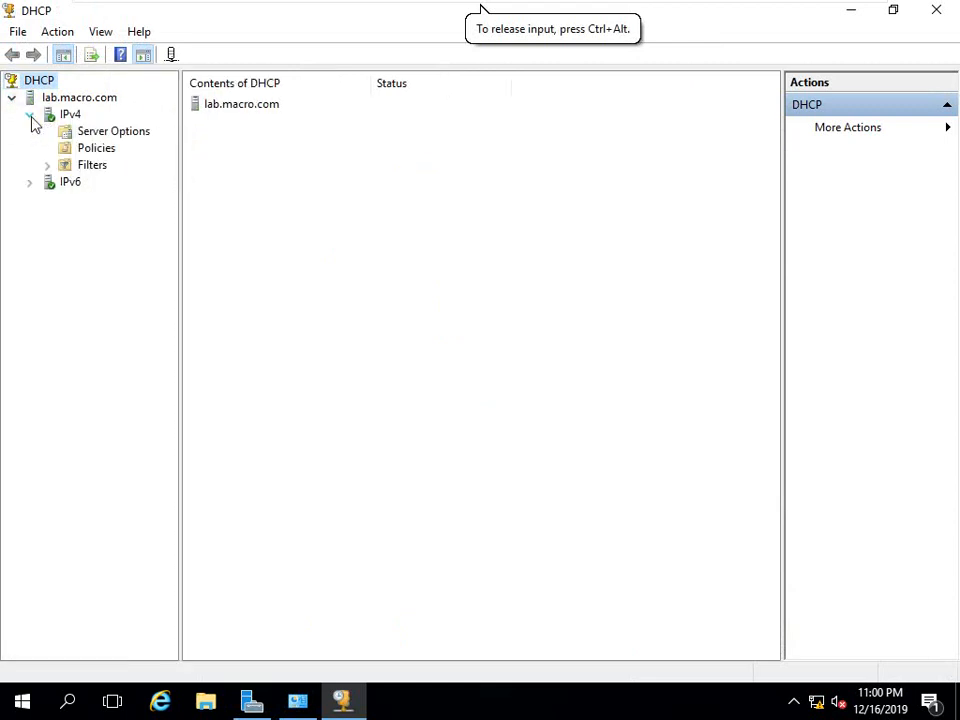
Start a new IPv4 scope named "Class C Scope 1" without a description and proceed to its IP address range
{"action": "left_click", "coordinate": [70, 115]}
{"action": "right_click", "coordinate": [71, 115]}
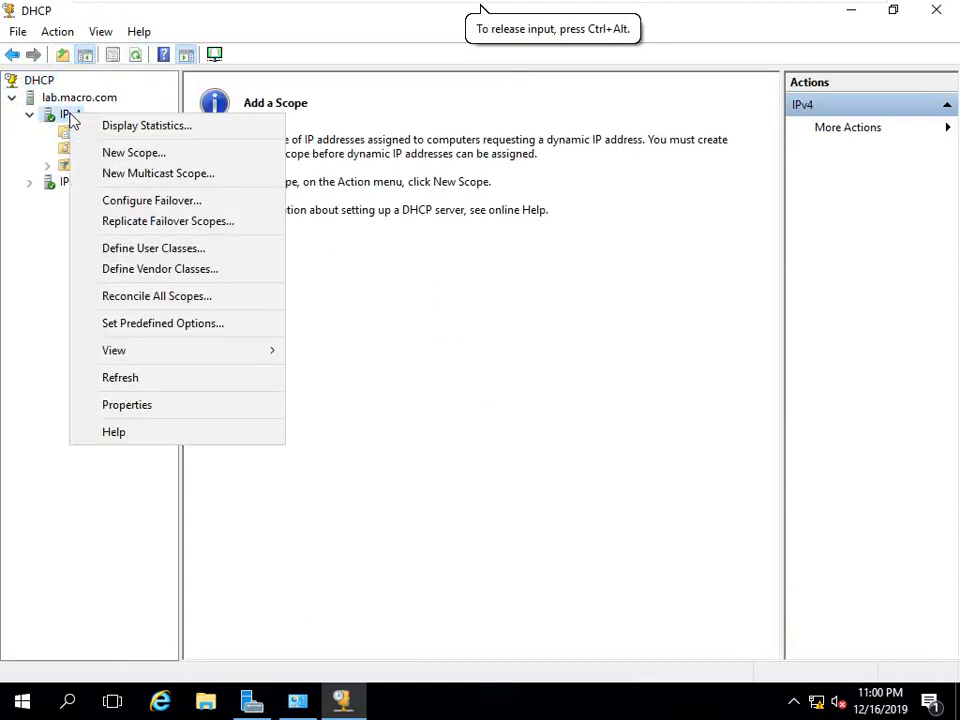
{"action": "left_click", "coordinate": [108, 152]}
{"action": "left_click", "coordinate": [596, 517]}
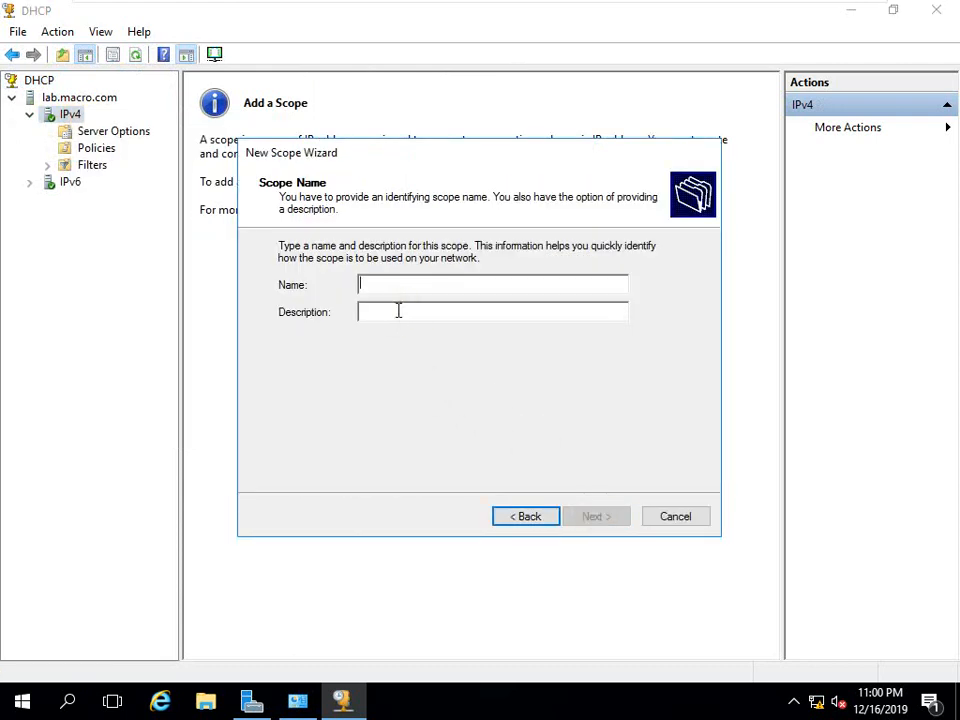
{"action": "type", "text": "Class C Scope 1"}
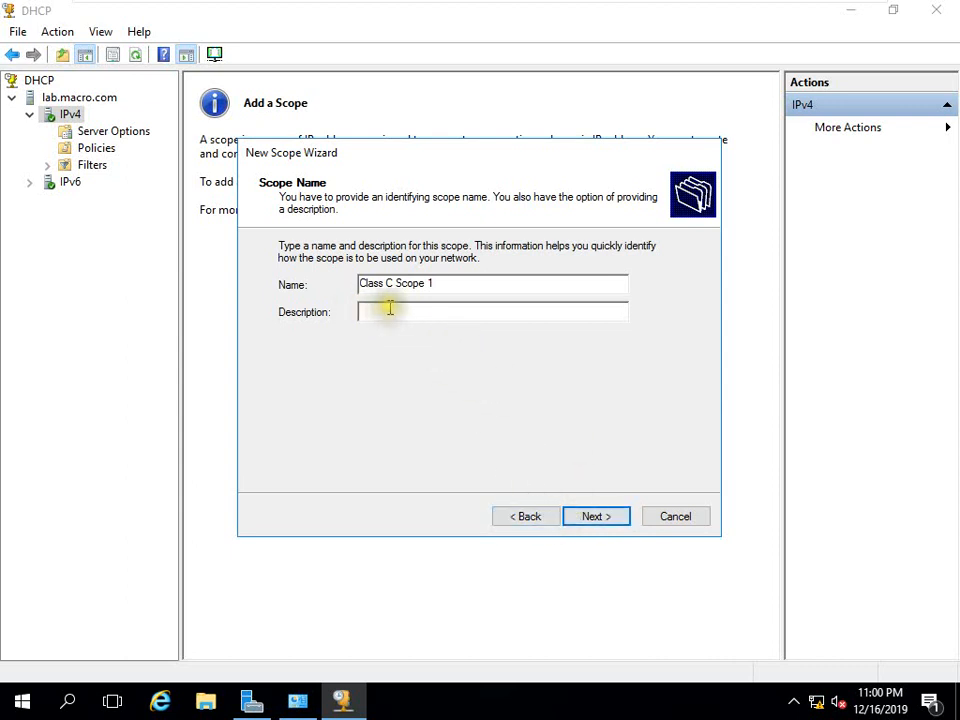
{"action": "left_click", "coordinate": [590, 516]}
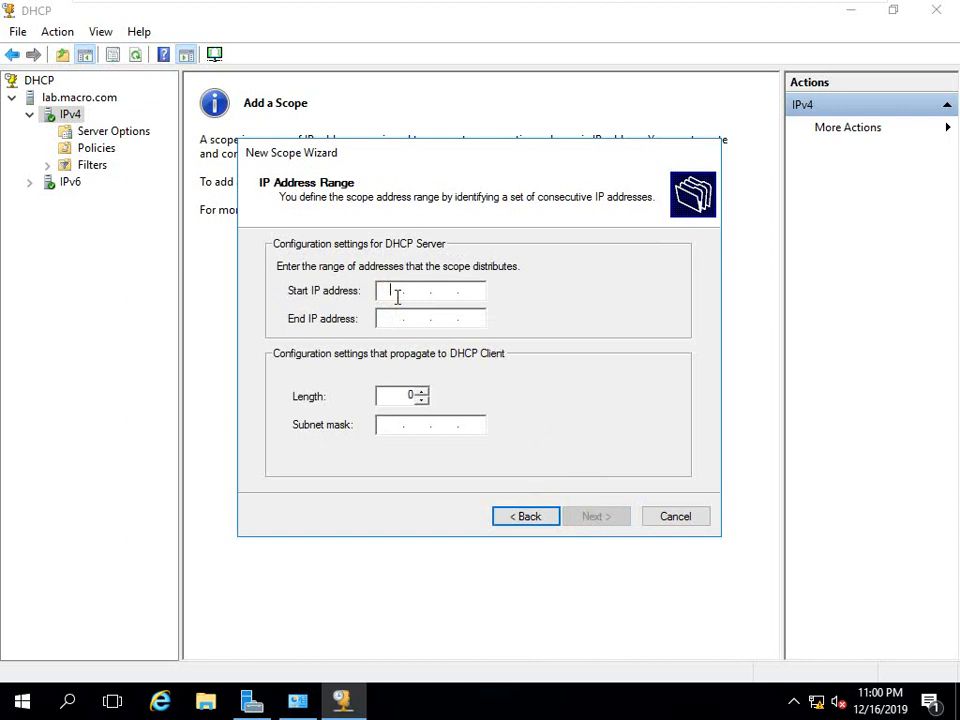
Set the scope's address range from 192.168.0.11 to 192.168.0.100, adding no exclusions and keeping the default lease duration
{"action": "type", "text": "192316"}
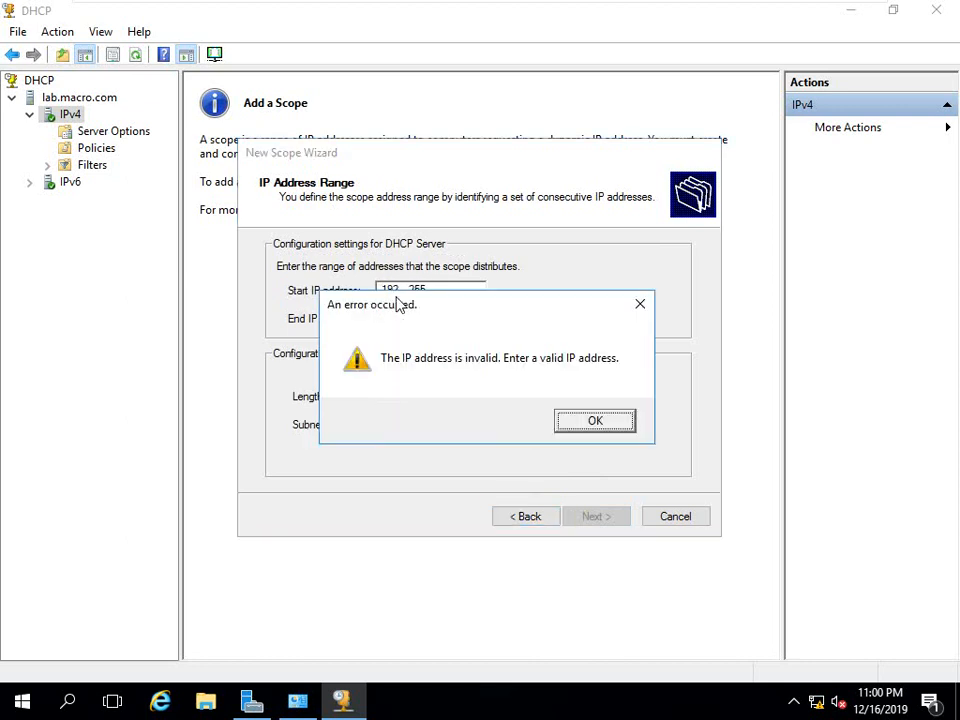
{"action": "left_click", "coordinate": [640, 304]}
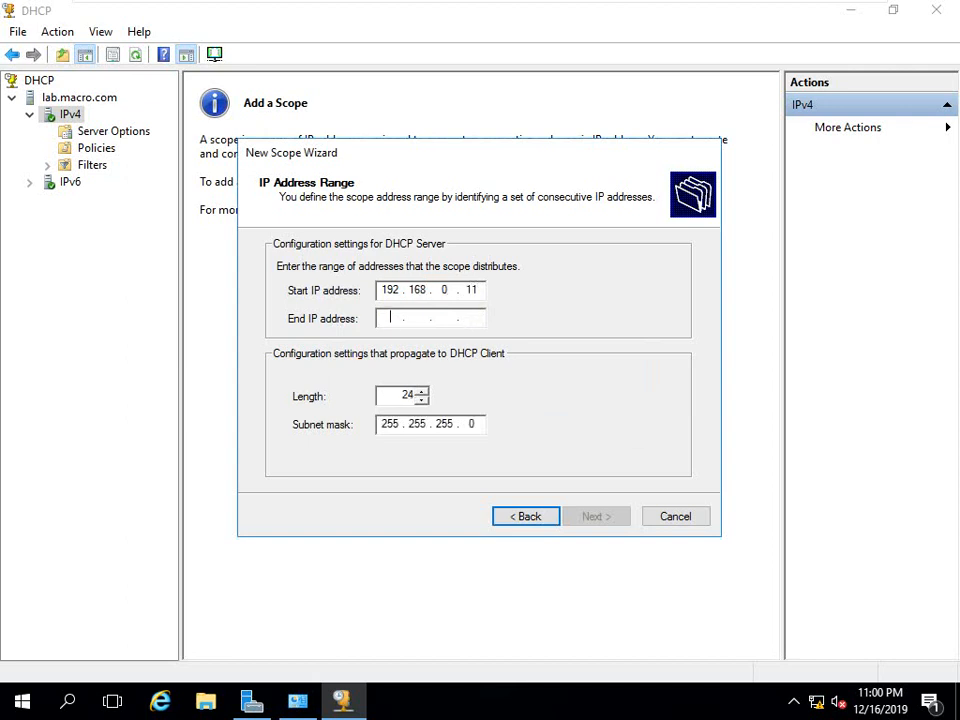
{"action": "type", "text": "192 . 168 . 0 . 100"}
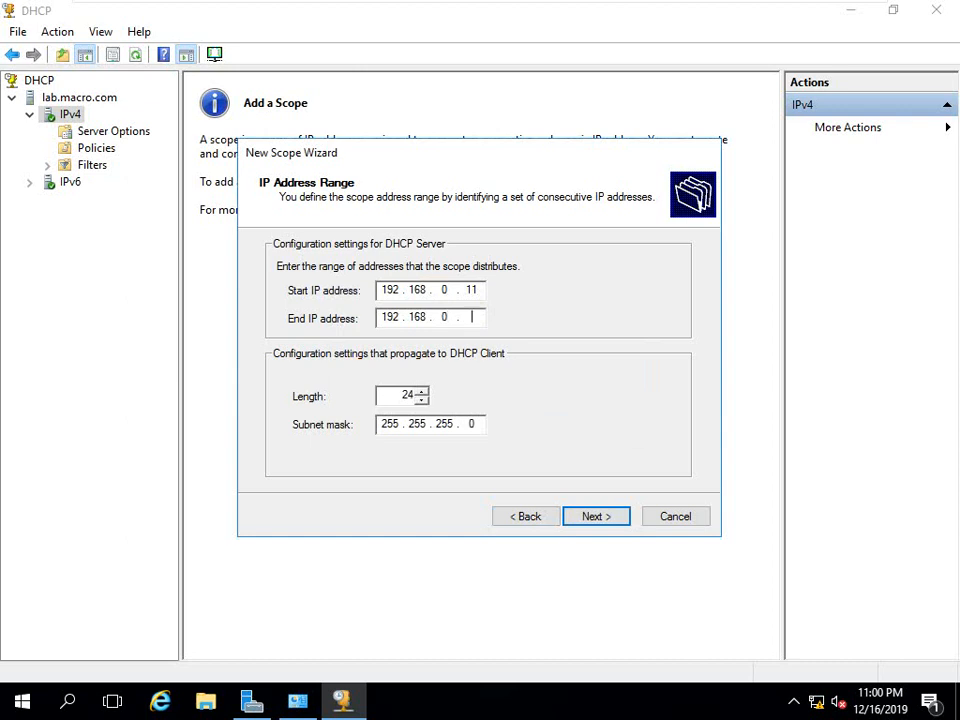
{"action": "left_click", "coordinate": [572, 516]}
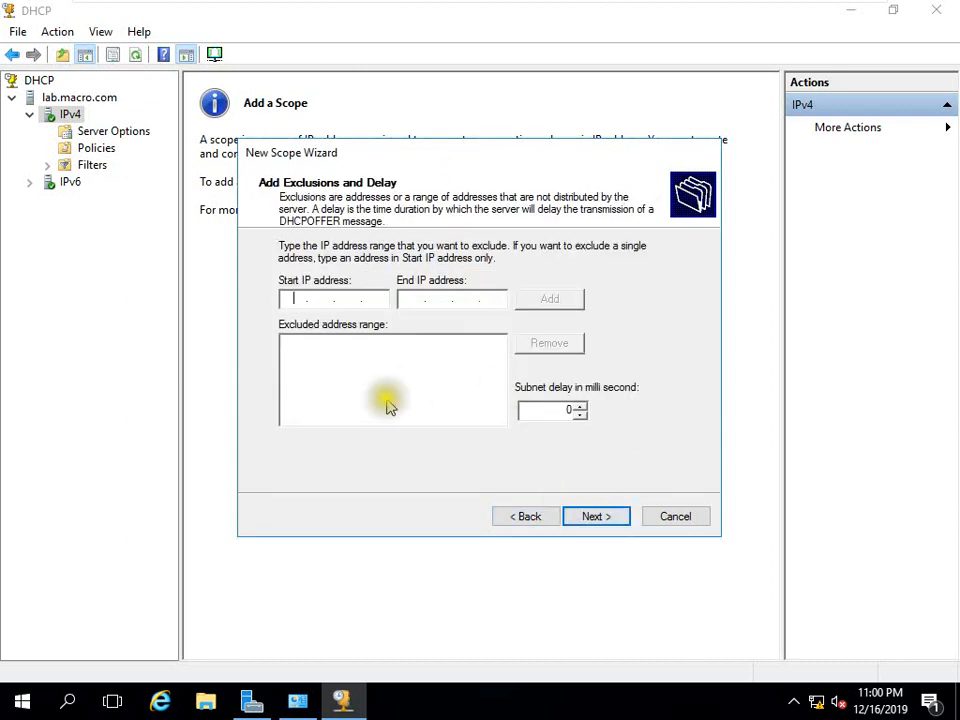
{"action": "left_click", "coordinate": [579, 516]}
{"action": "left_click", "coordinate": [579, 517]}
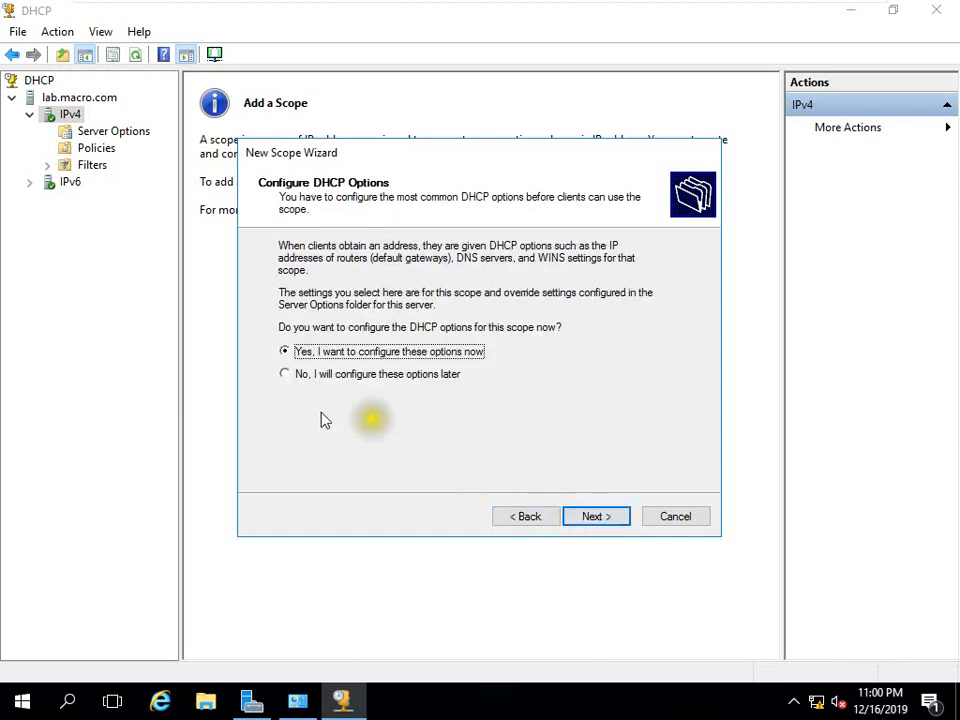
Choose to configure the DHCP options now and add 192.168.0.1 as the scope's default gateway
{"action": "left_click", "coordinate": [575, 518]}
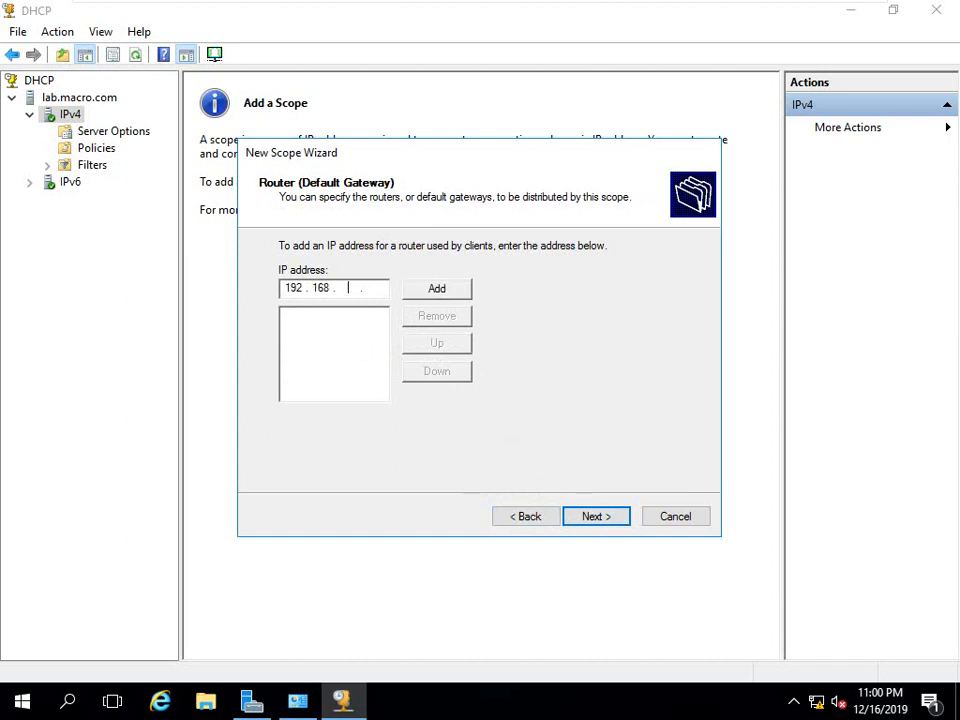
{"action": "type", "text": "192.168.0.1"}
{"action": "left_click", "coordinate": [424, 292]}
{"action": "left_click", "coordinate": [583, 518]}
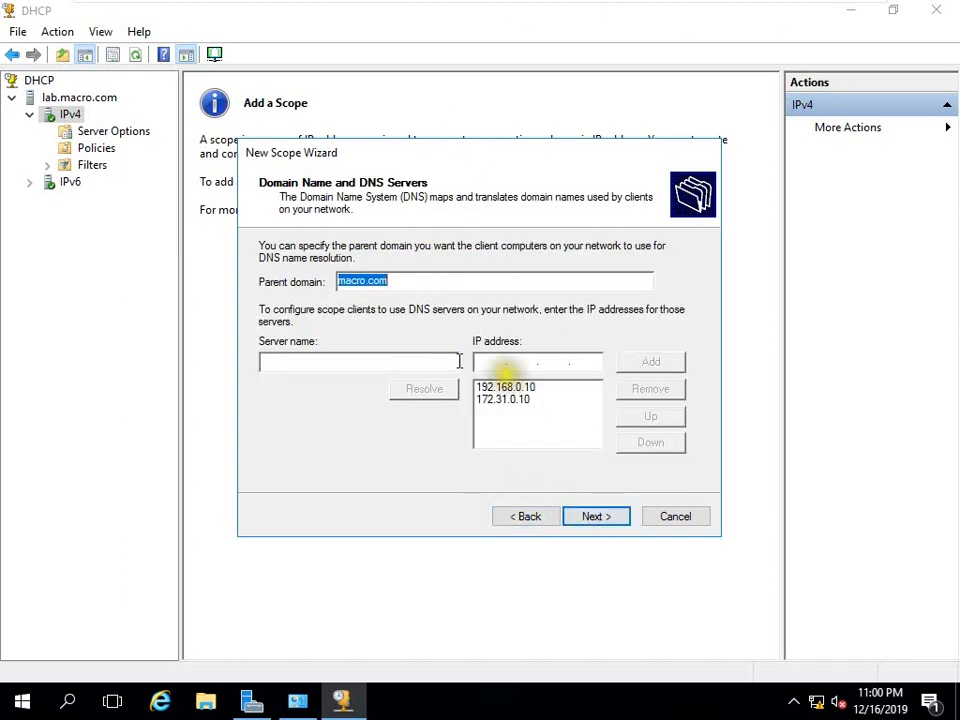
Keep the macro.com domain and listed DNS servers, skip WINS, activate Class C Scope 1 immediately and finish the wizard
{"action": "left_click", "coordinate": [497, 390]}
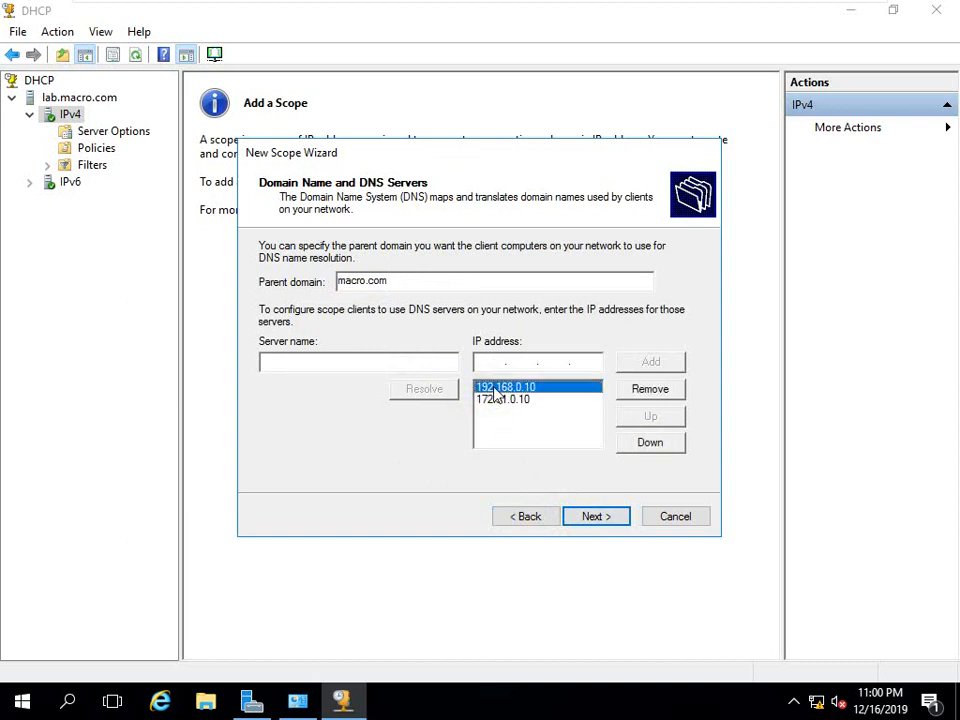
{"action": "left_click", "coordinate": [594, 516]}
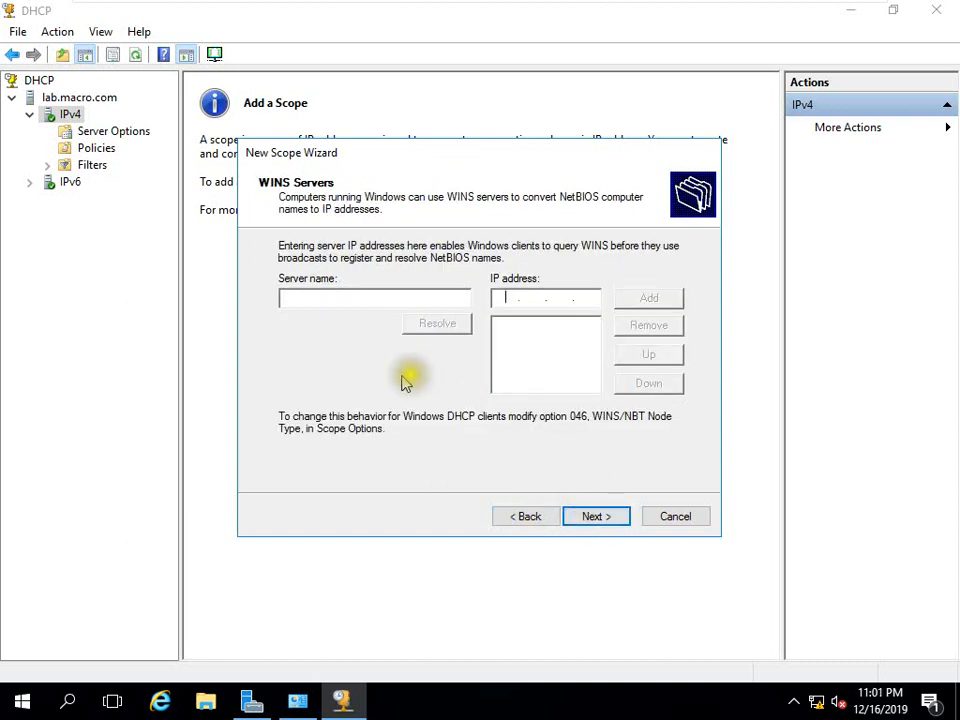
{"action": "left_click", "coordinate": [592, 518]}
{"action": "left_click", "coordinate": [580, 516]}
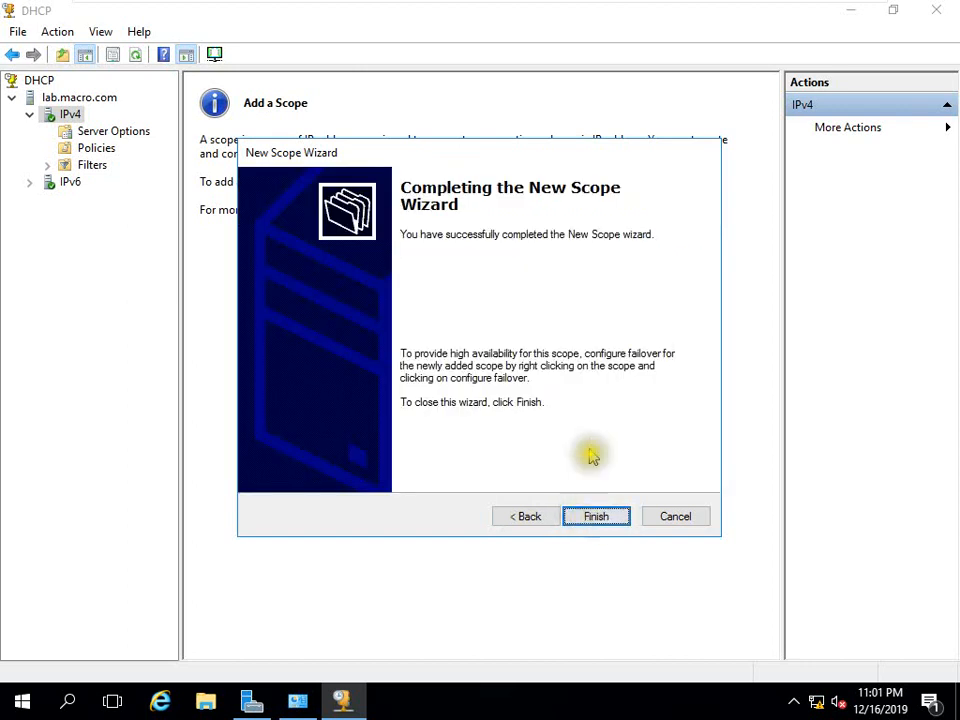
{"action": "left_click", "coordinate": [585, 521]}
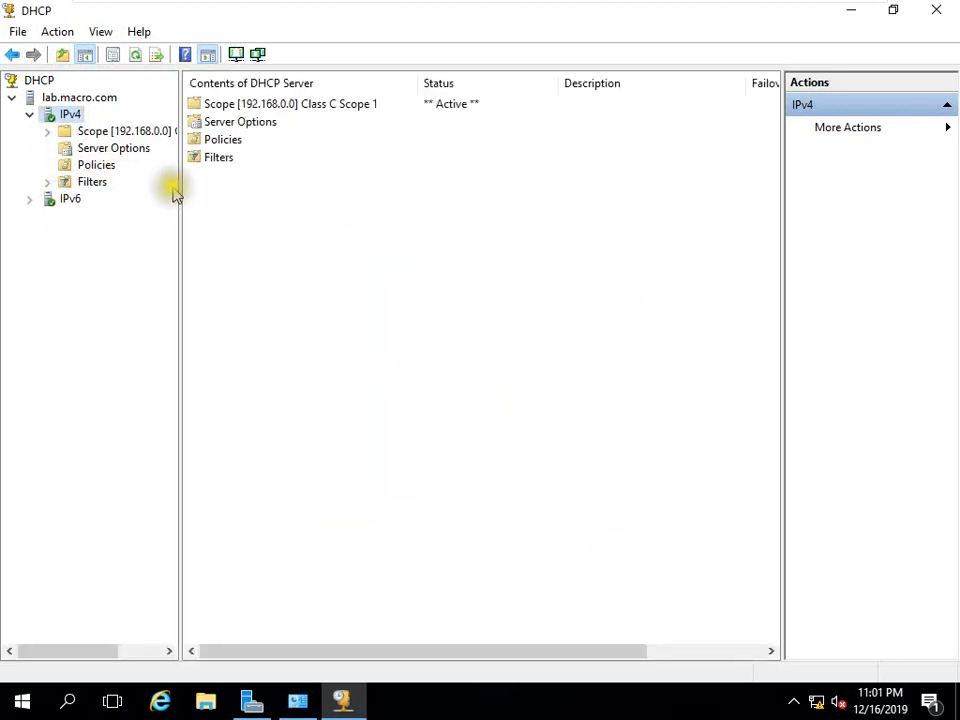
Widen the console tree and examine the address pool and address leases of Class C Scope 1, collapsing the scope when done
{"action": "left_click_drag", "start_coordinate": [179, 182], "coordinate": [263, 212]}
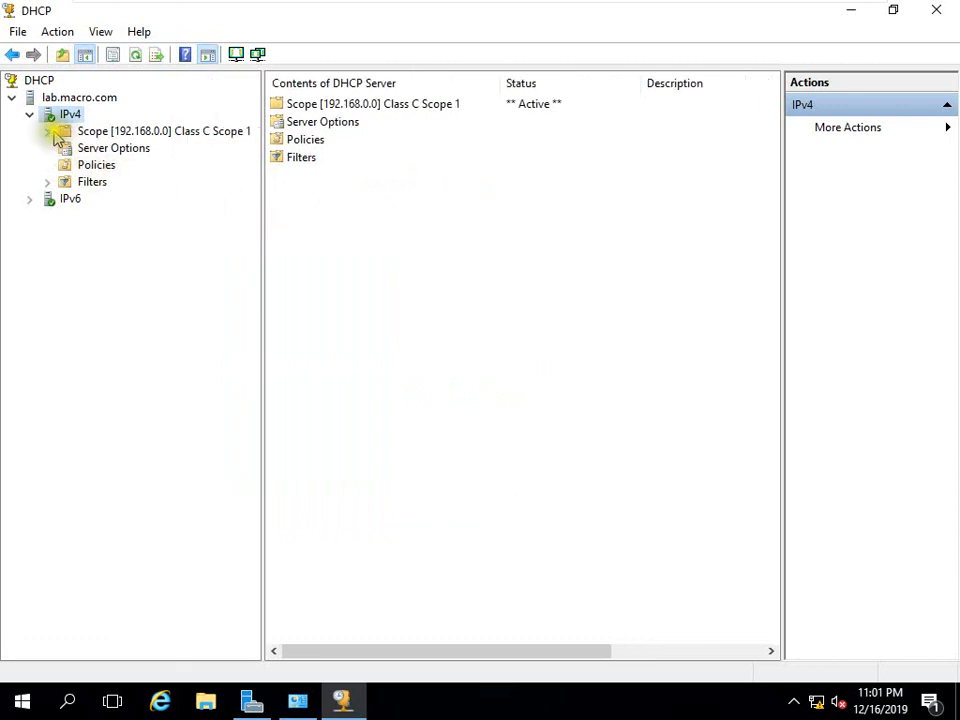
{"action": "left_click", "coordinate": [47, 131]}
{"action": "left_click", "coordinate": [127, 149]}
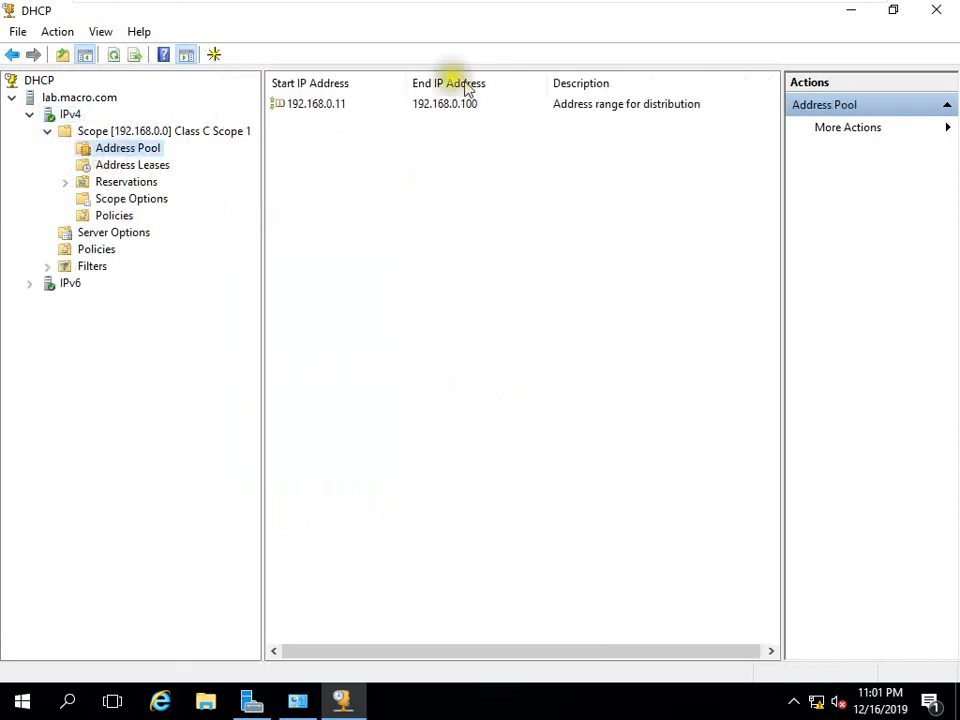
{"action": "left_click", "coordinate": [134, 167]}
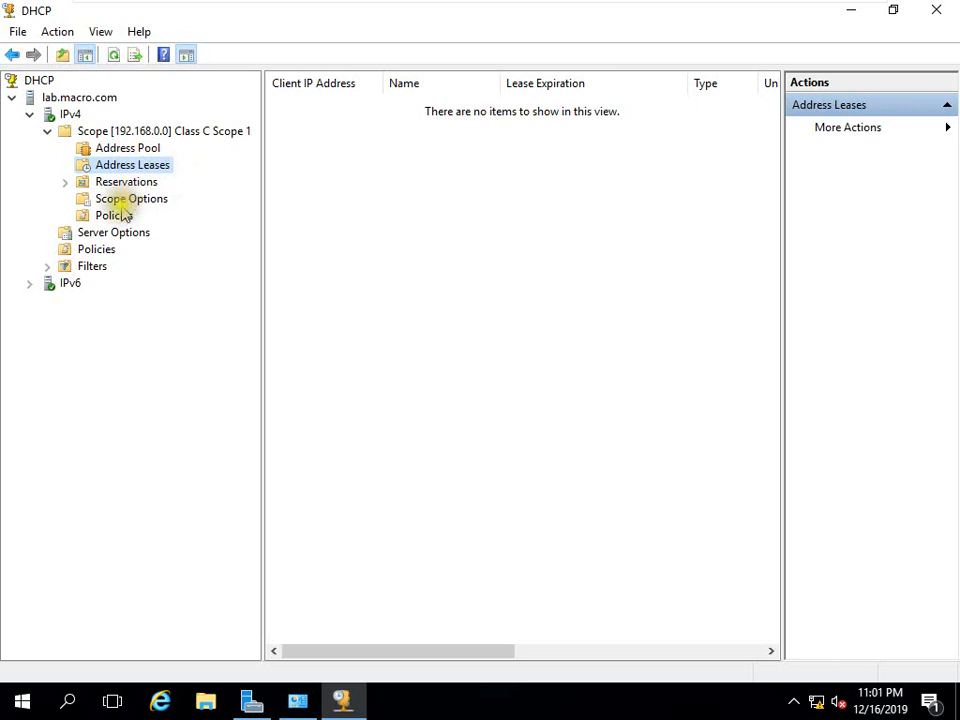
{"action": "left_click", "coordinate": [127, 149]}
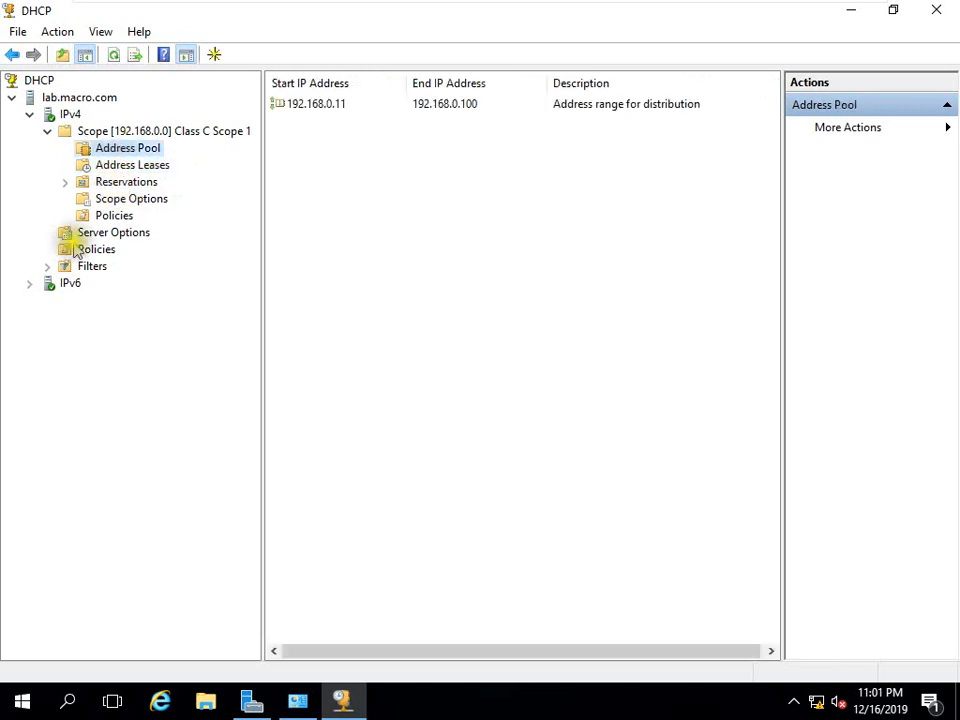
{"action": "left_click", "coordinate": [46, 131]}
Start another IPv4 scope named "Class B Scope 2" without a description and proceed to its IP address range
{"action": "left_click", "coordinate": [52, 116]}
{"action": "right_click", "coordinate": [56, 119]}
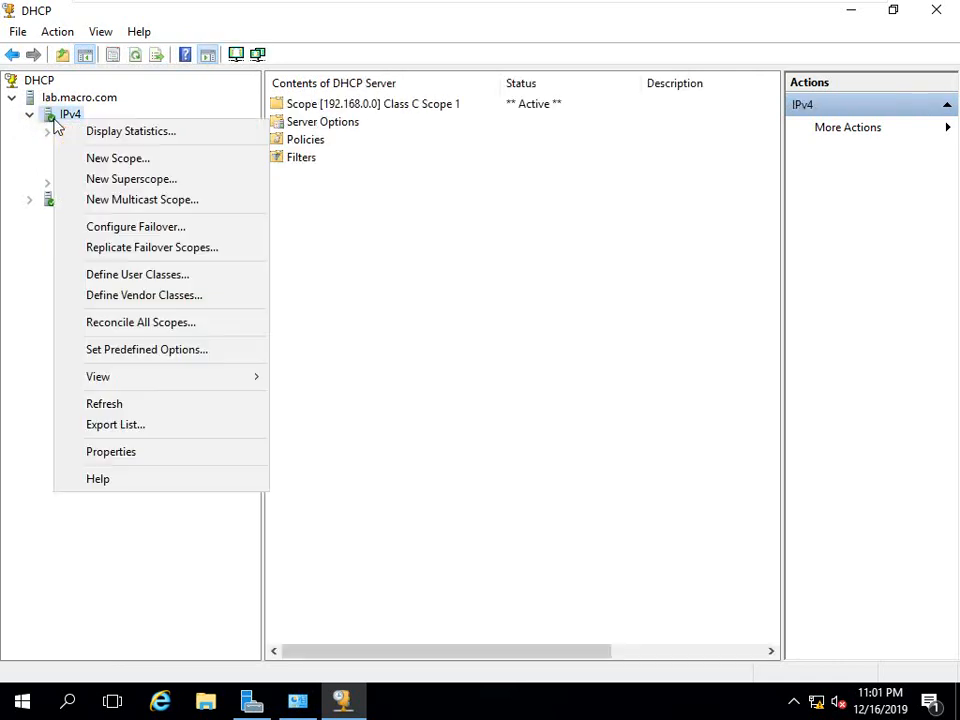
{"action": "left_click", "coordinate": [98, 156]}
{"action": "left_click", "coordinate": [594, 520]}
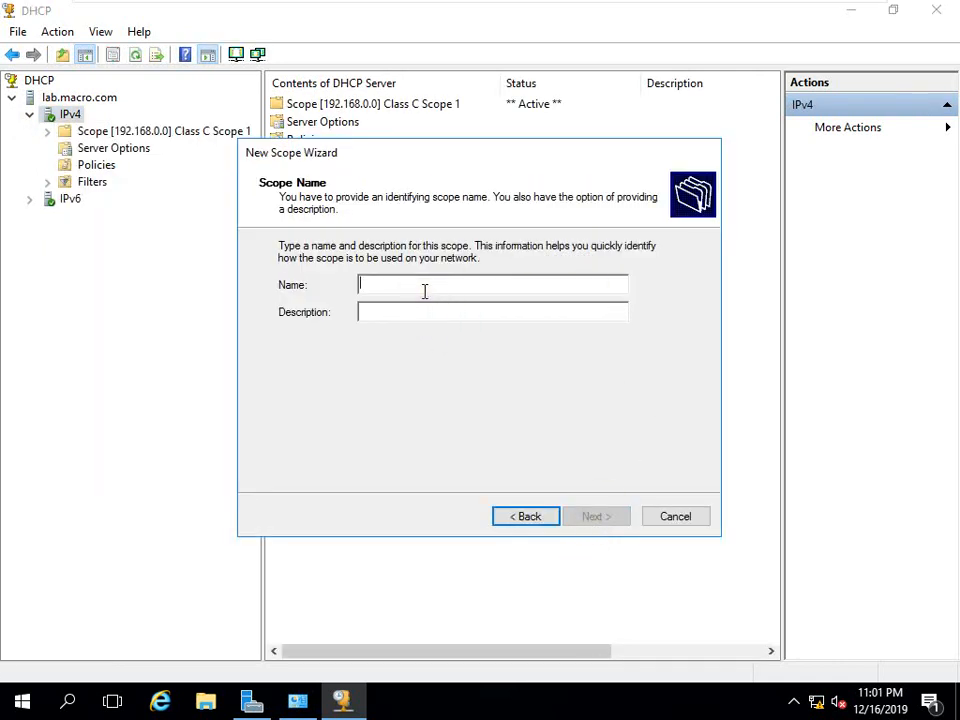
{"action": "type", "text": "Class B Scope 2"}
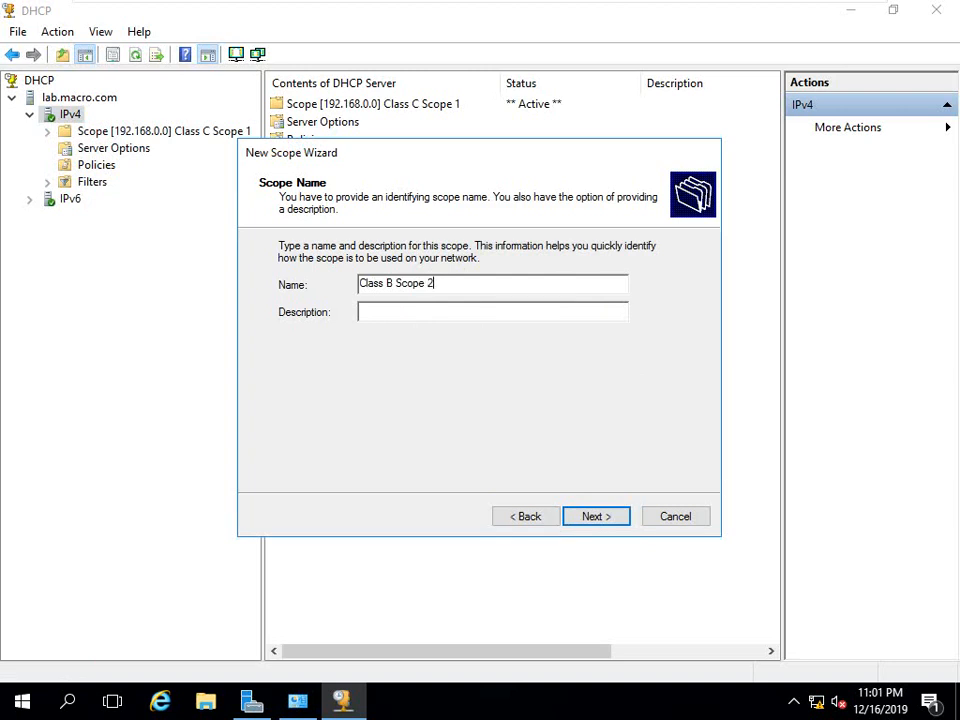
{"action": "key", "text": "Return"}
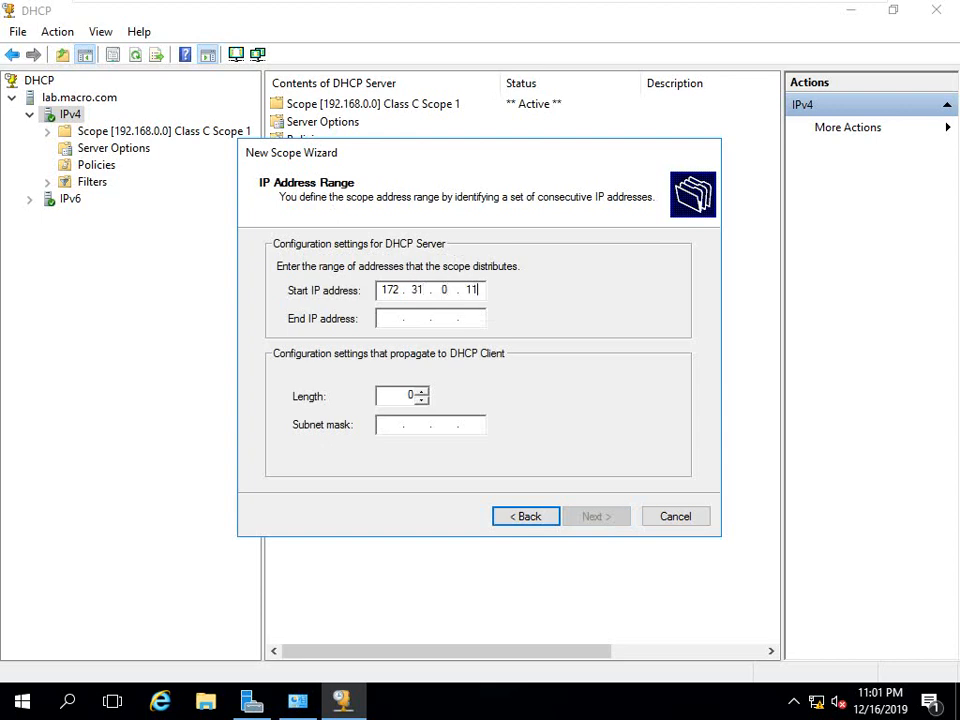
Set the scope's address range from 172.31.0.11 to 172.31.0.100, adding no exclusions and keeping the default lease duration
{"action": "type", "text": "172 . 31 . 0 . 100"}
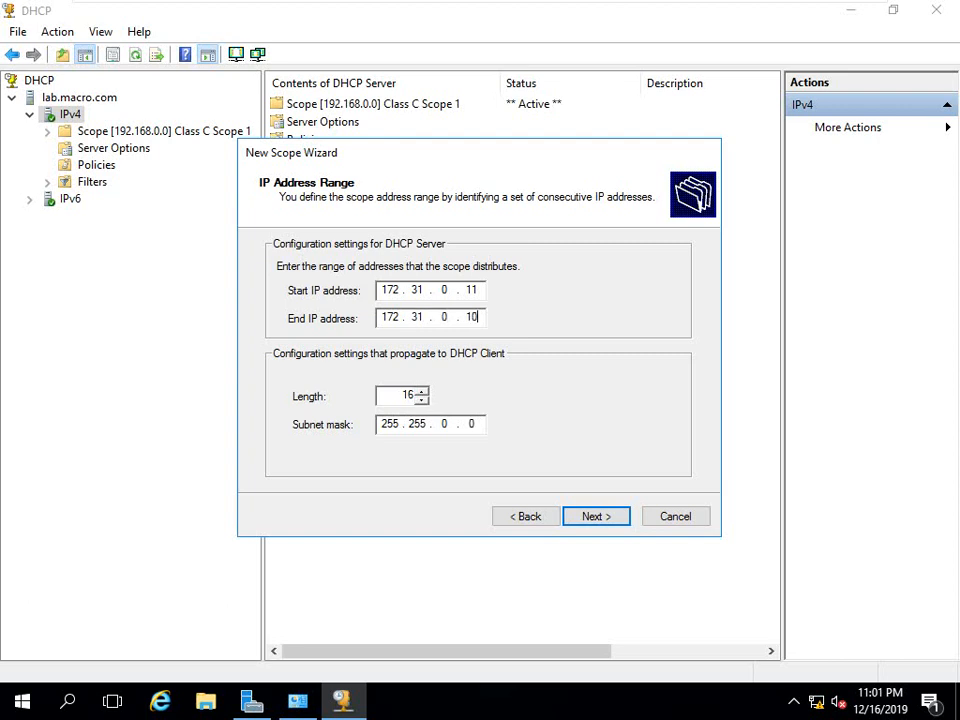
{"action": "left_click", "coordinate": [596, 518]}
{"action": "left_click", "coordinate": [590, 514]}
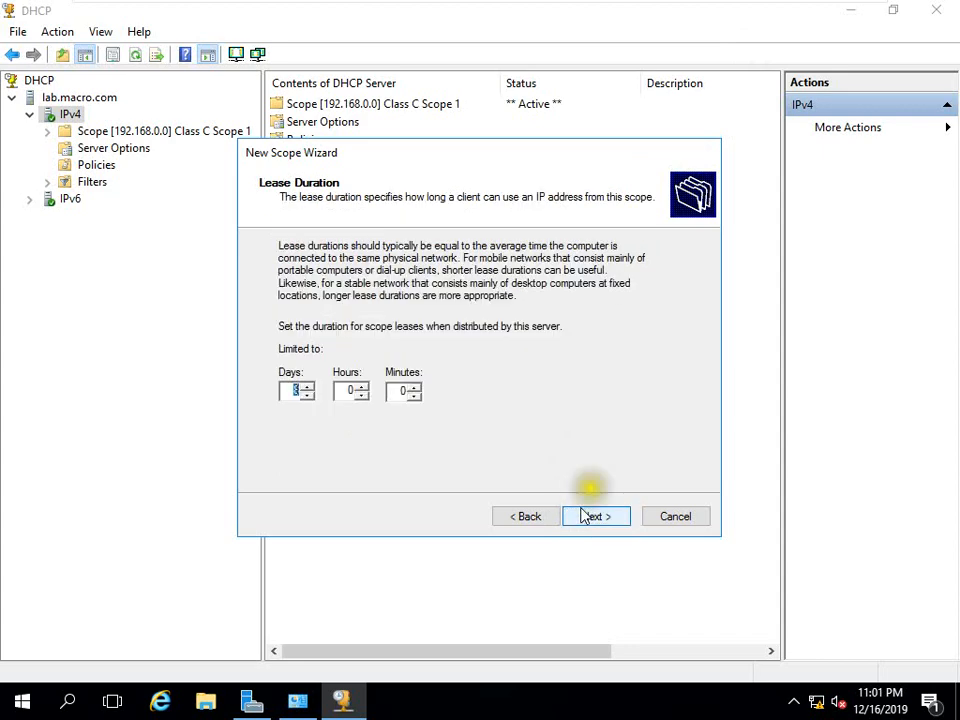
{"action": "left_click", "coordinate": [598, 519]}
Choose to configure the DHCP options now and add 172.31.0.1 as the scope's default gateway
{"action": "left_click", "coordinate": [585, 516]}
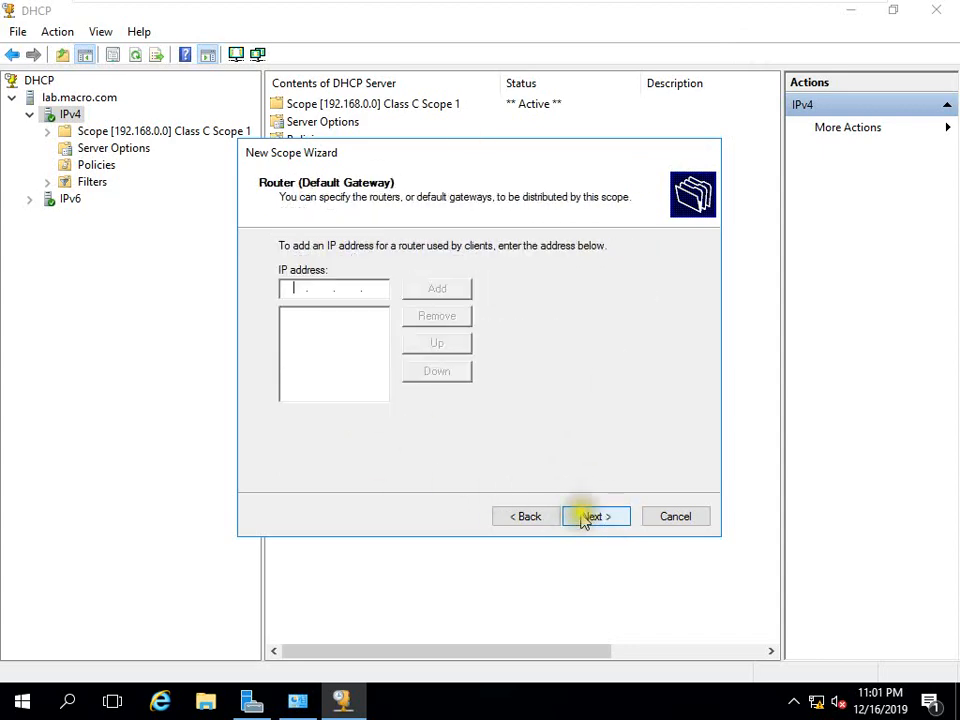
{"action": "left_click", "coordinate": [292, 289]}
{"action": "type", "text": "172."}
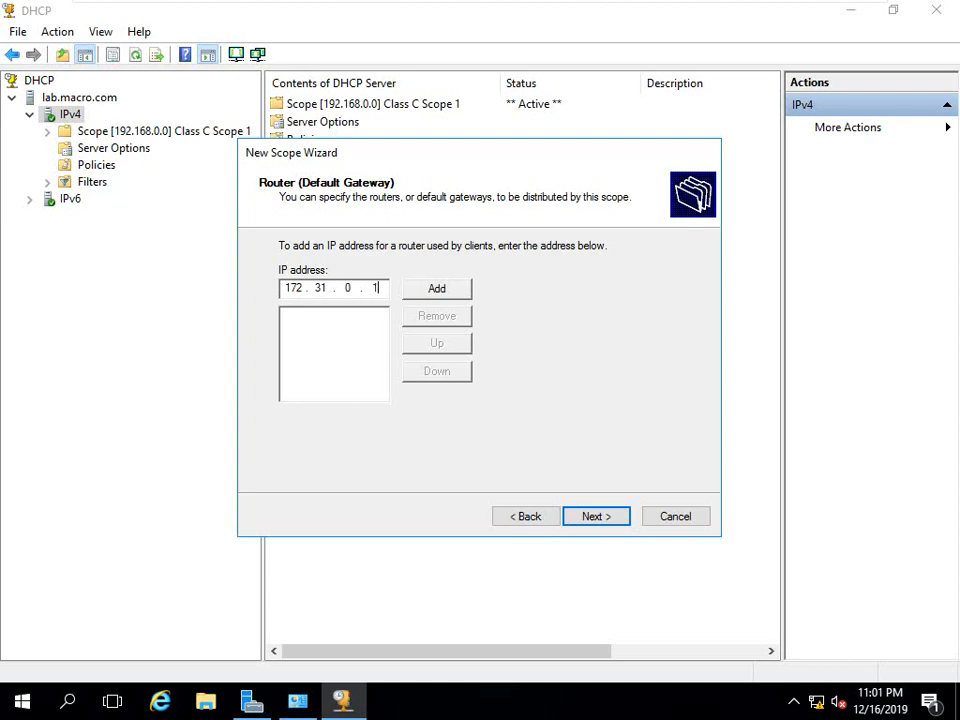
{"action": "type", "text": "31.0.1"}
{"action": "left_click", "coordinate": [432, 292]}
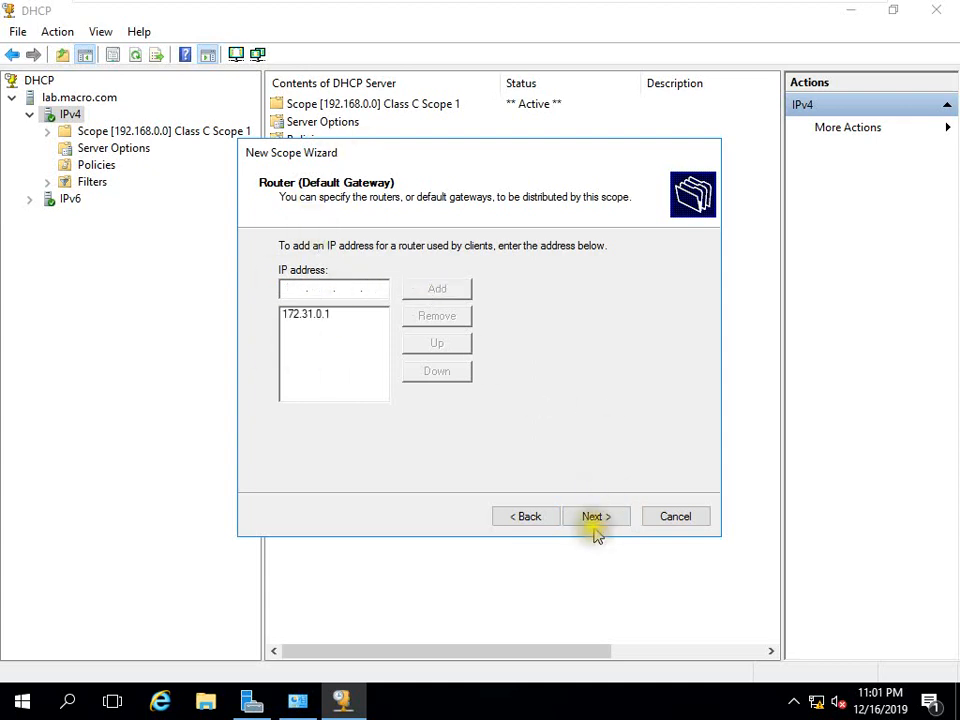
{"action": "left_click", "coordinate": [595, 530]}
Keep the macro.com domain and listed DNS servers, skip WINS, activate Class B Scope 2 immediately and finish the wizard
{"action": "left_click", "coordinate": [522, 400]}
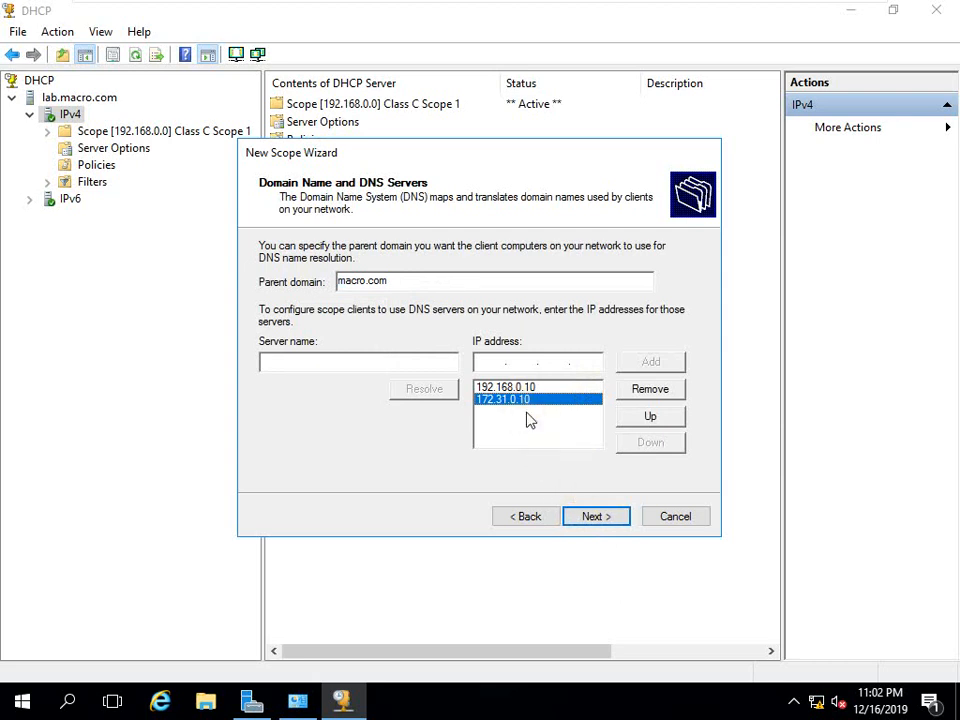
{"action": "left_click", "coordinate": [590, 516]}
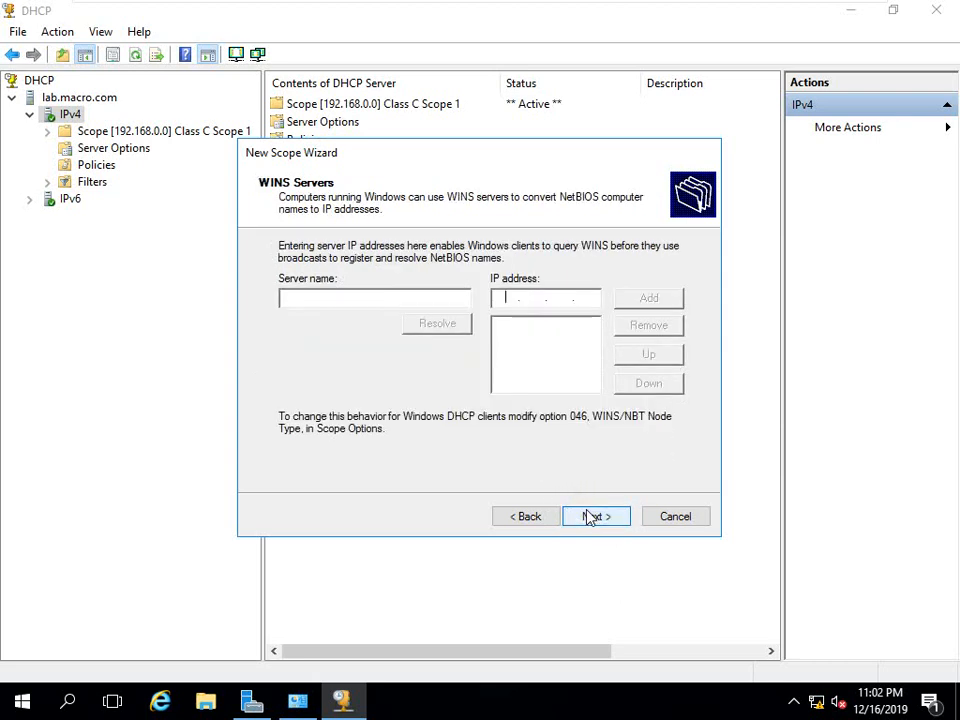
{"action": "left_click", "coordinate": [590, 516]}
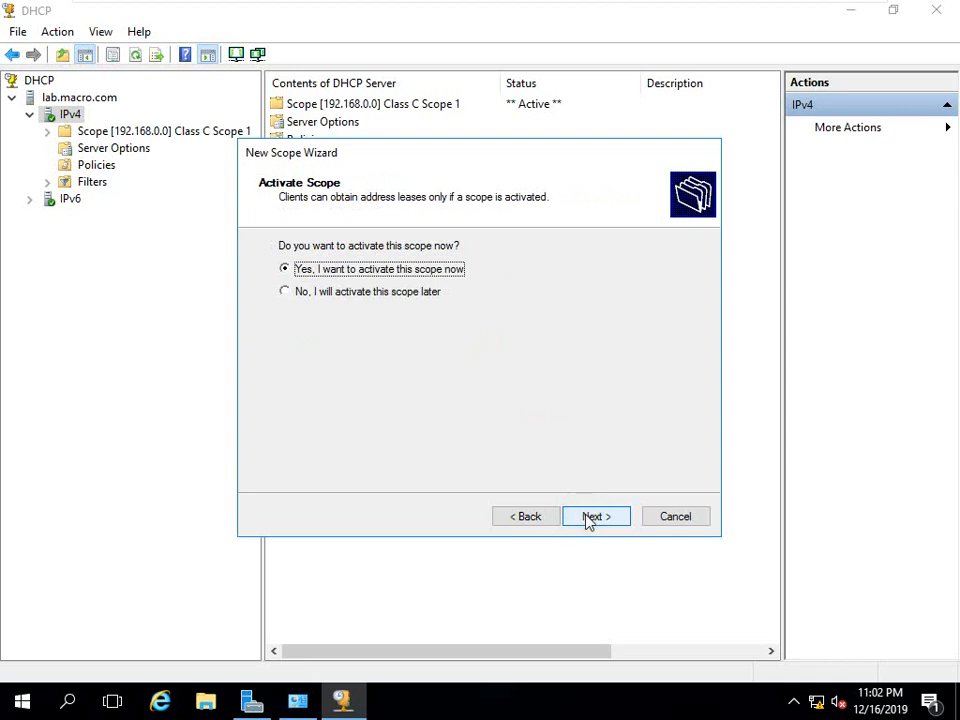
{"action": "left_click", "coordinate": [585, 518]}
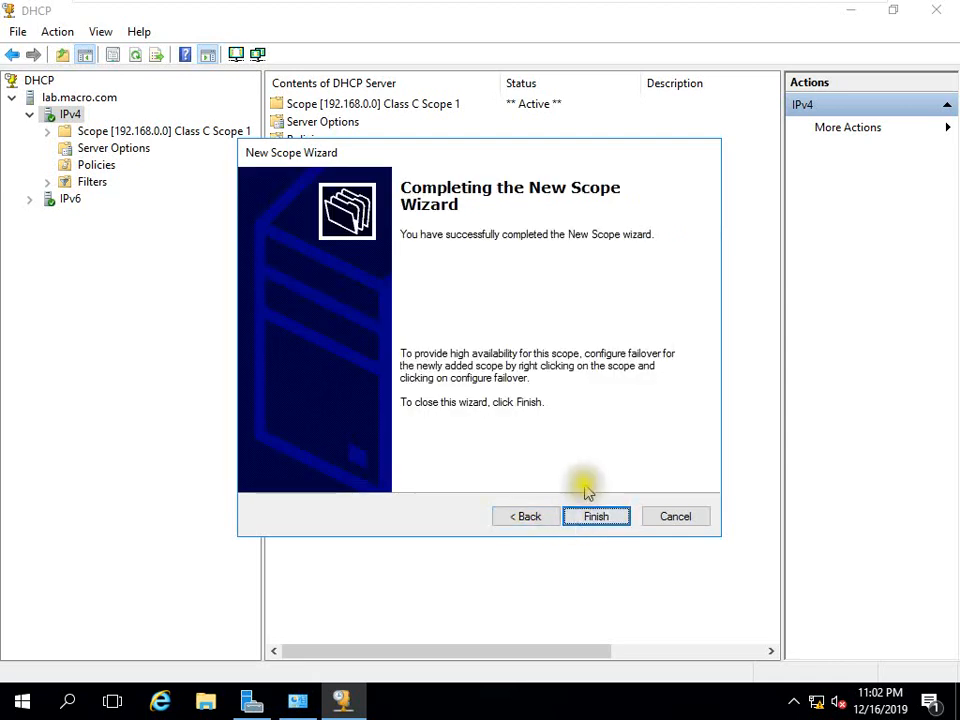
{"action": "left_click", "coordinate": [590, 516]}
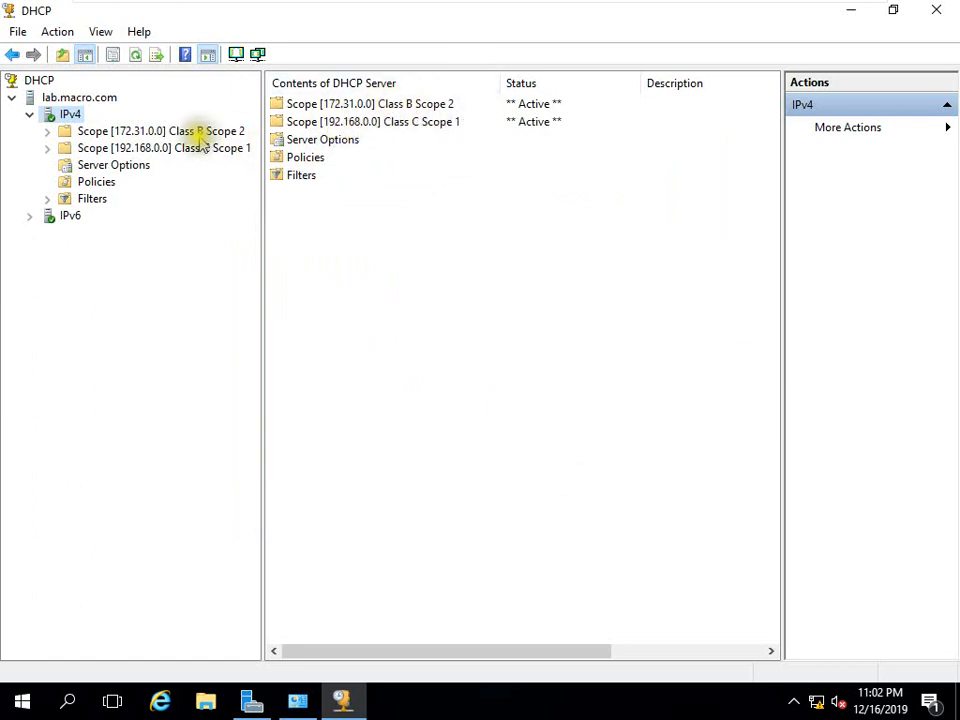
Expand Class B Scope 2 and Class C Scope 1 and check the address pool of each
{"action": "left_click", "coordinate": [47, 132]}
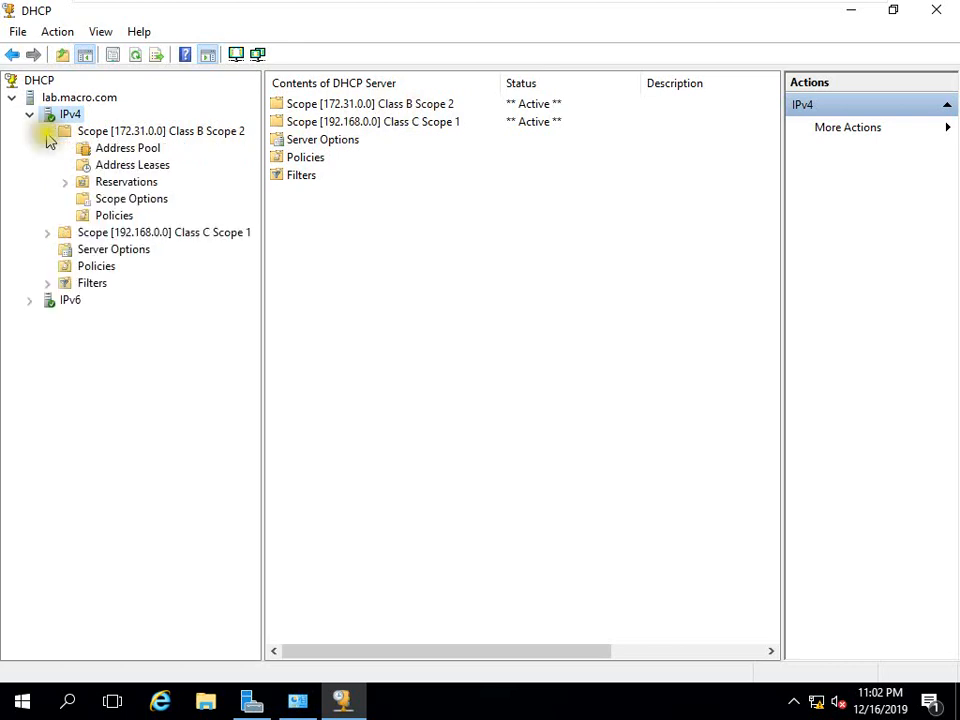
{"action": "left_click", "coordinate": [127, 150]}
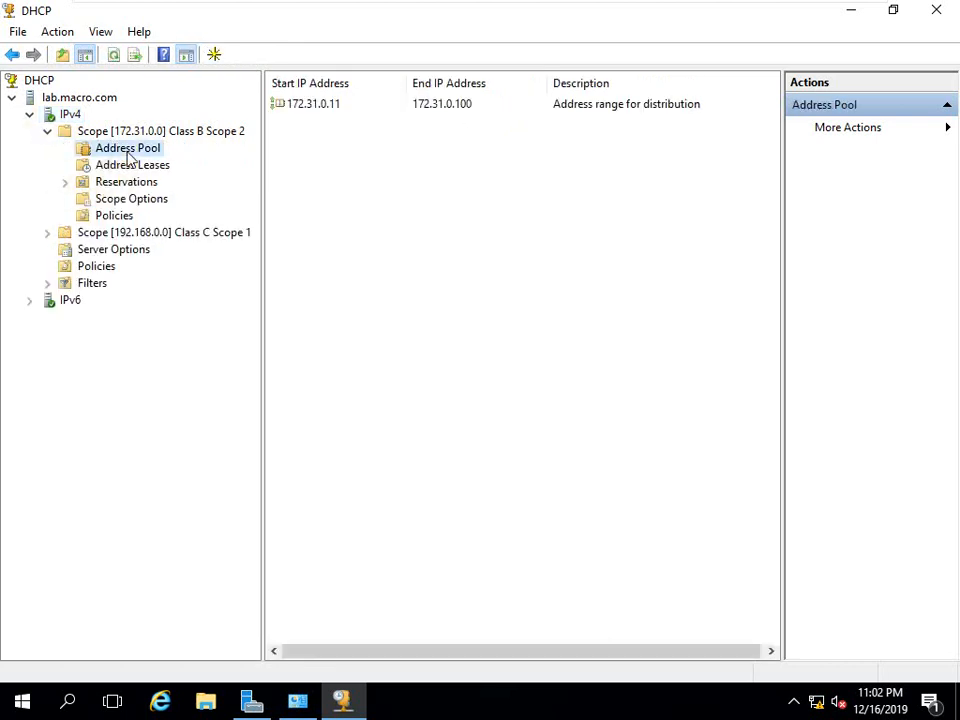
{"action": "left_click", "coordinate": [47, 233]}
{"action": "left_click", "coordinate": [125, 251]}
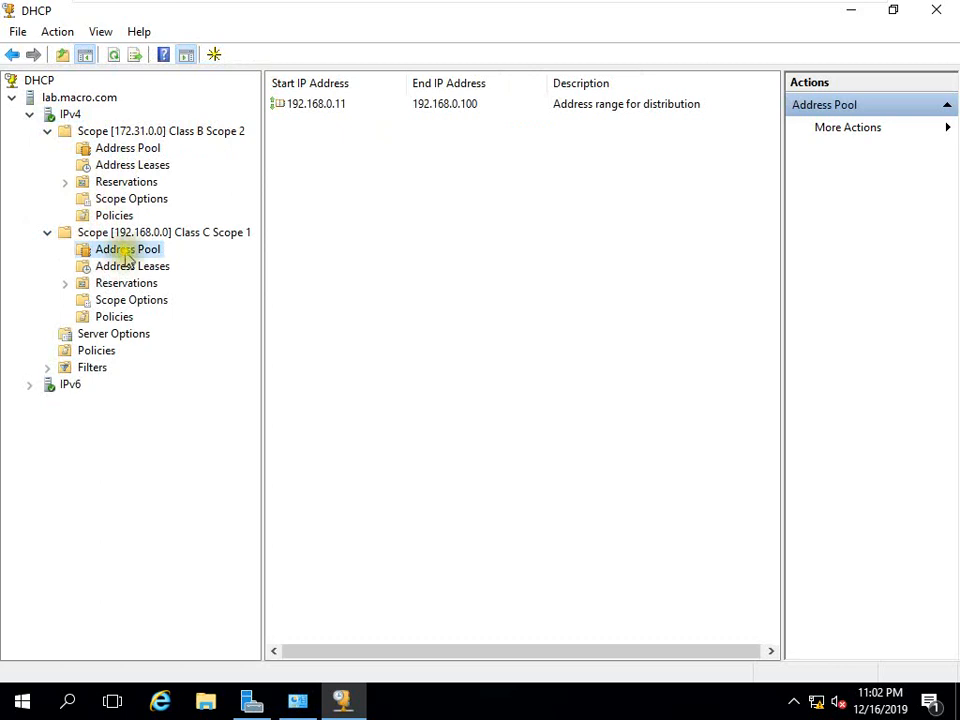
{"action": "left_click", "coordinate": [72, 117]}
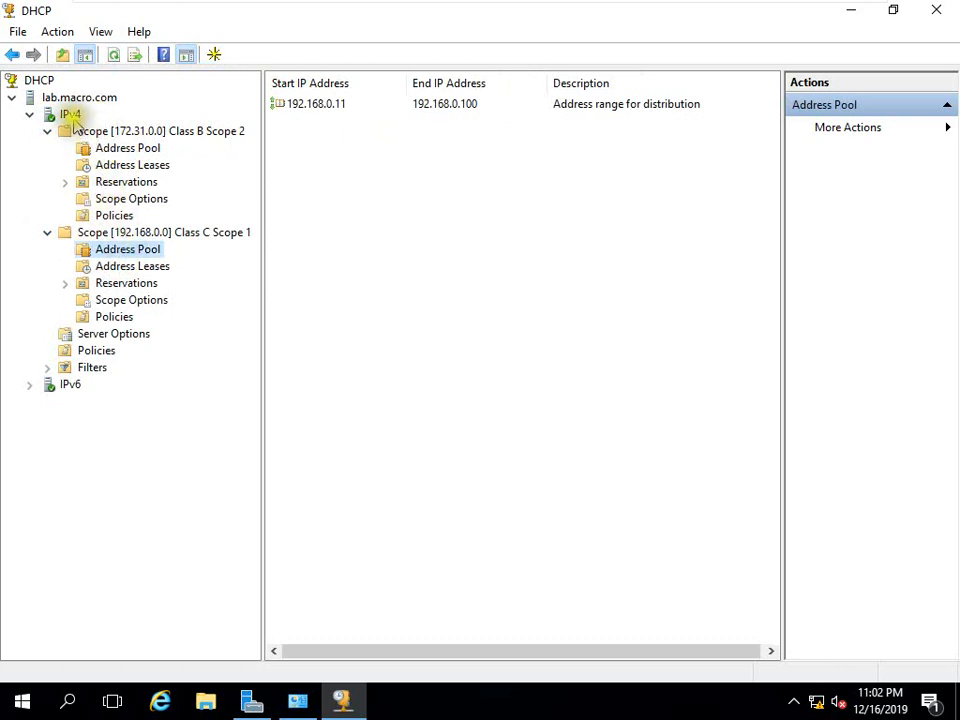
{"action": "right_click", "coordinate": [72, 116]}
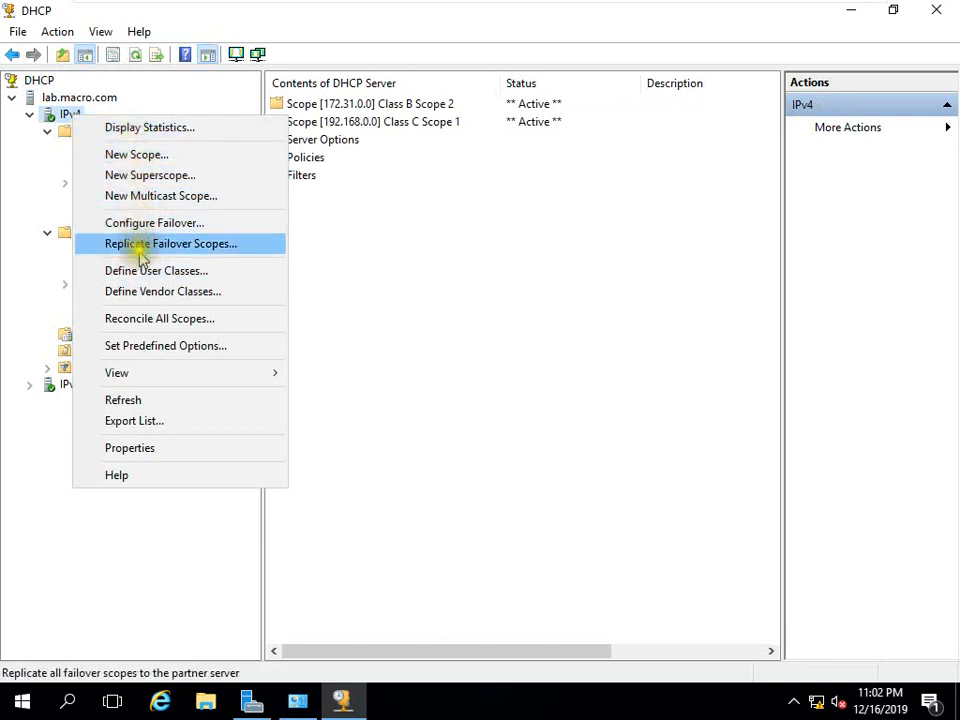
{"action": "left_click", "coordinate": [343, 272]}
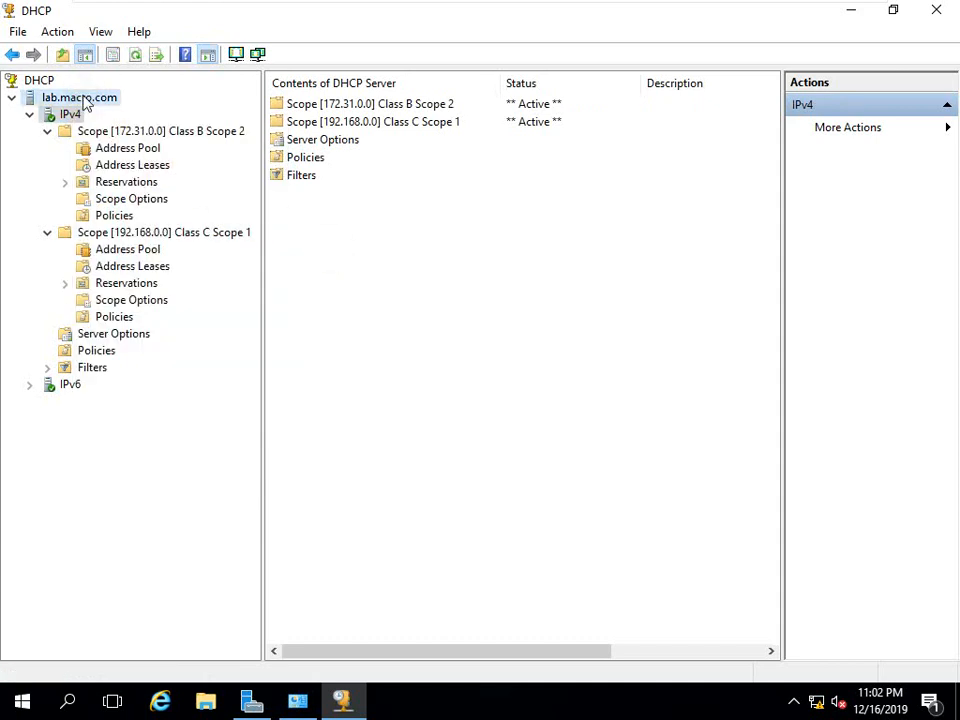
{"action": "right_click", "coordinate": [84, 98]}
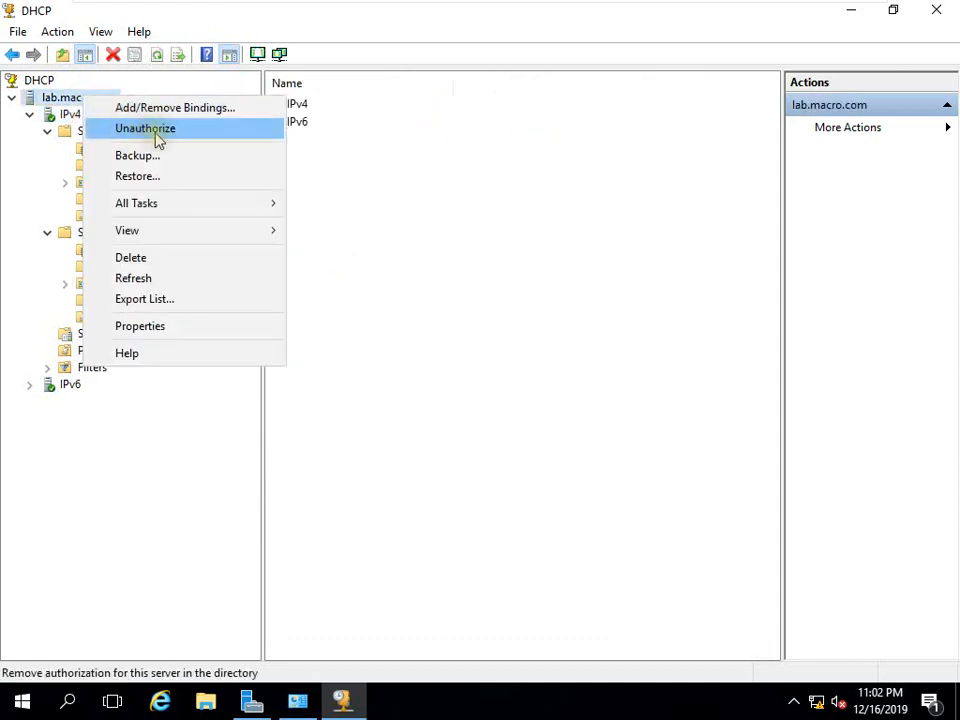
{"action": "left_click", "coordinate": [349, 244]}
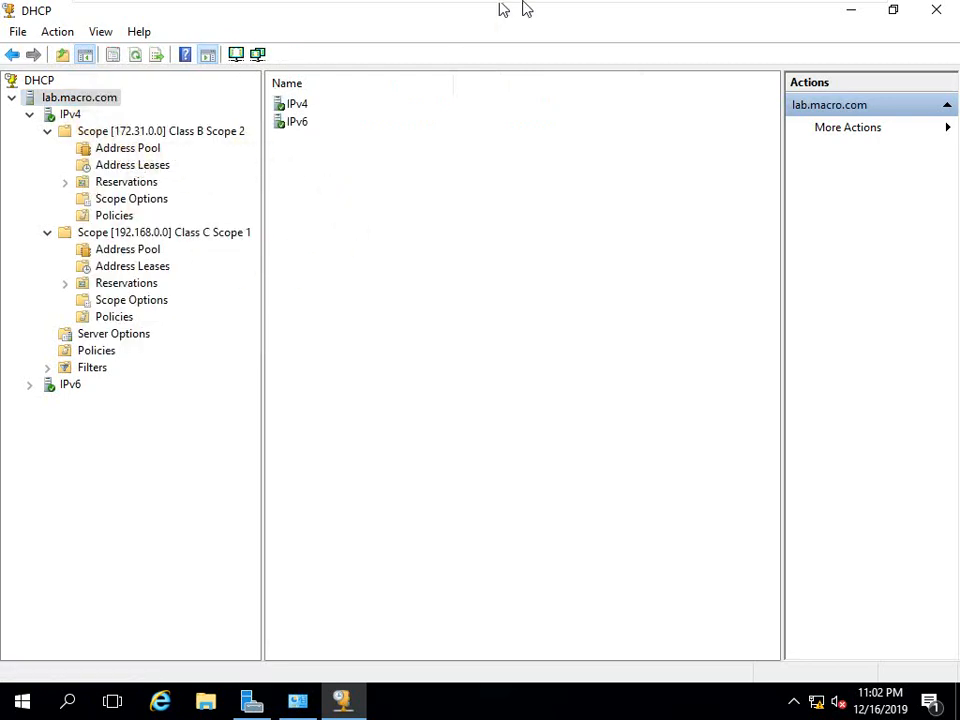
Minimize the DHCP console, return to Server Manager and refresh its Local Server page
{"action": "mouse_move", "coordinate": [504, 6]}
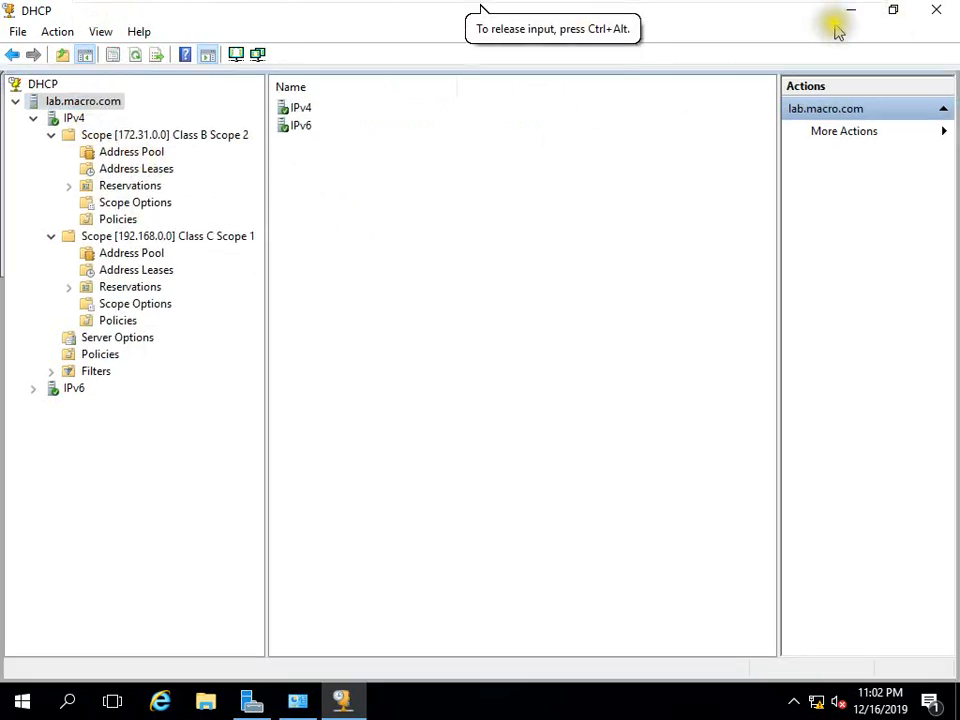
{"action": "left_click", "coordinate": [847, 14]}
{"action": "left_click", "coordinate": [662, 52]}
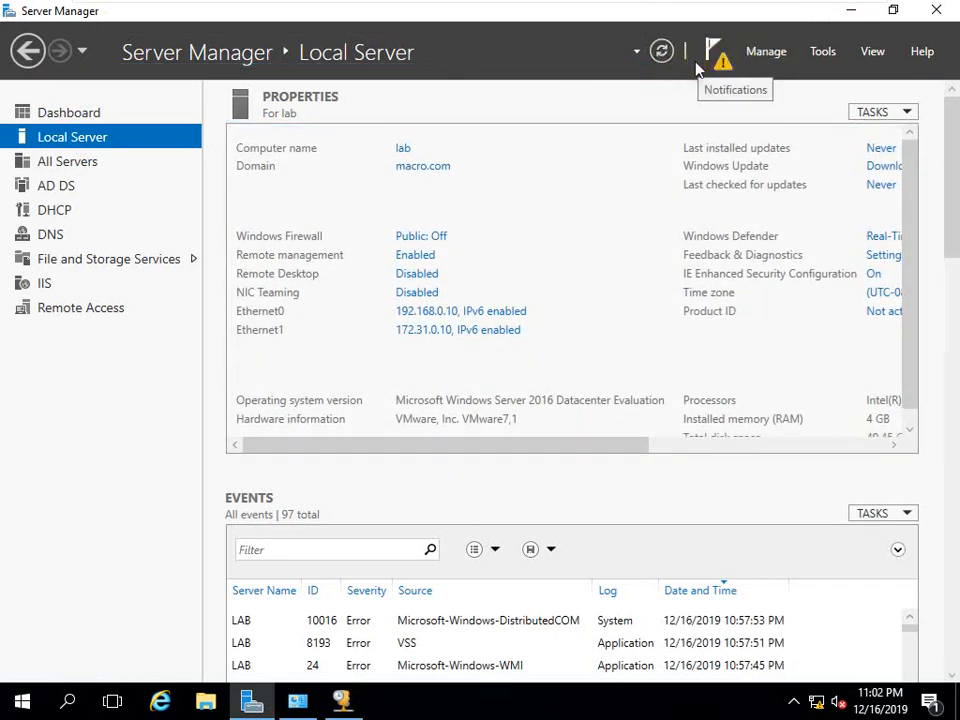
{"action": "left_click", "coordinate": [714, 52]}
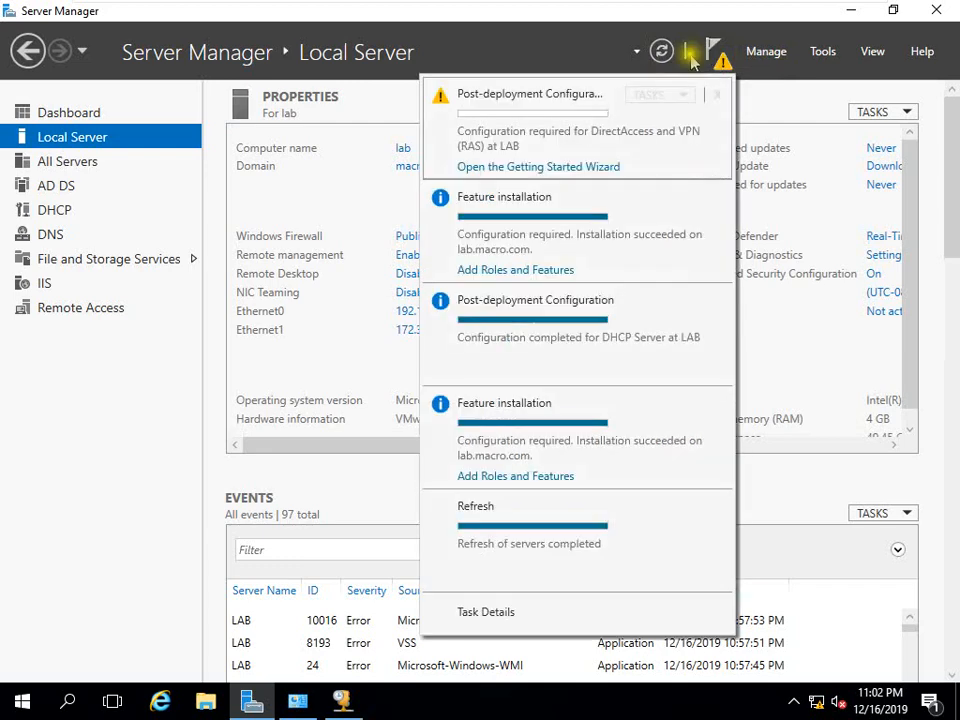
{"action": "left_click", "coordinate": [503, 172]}
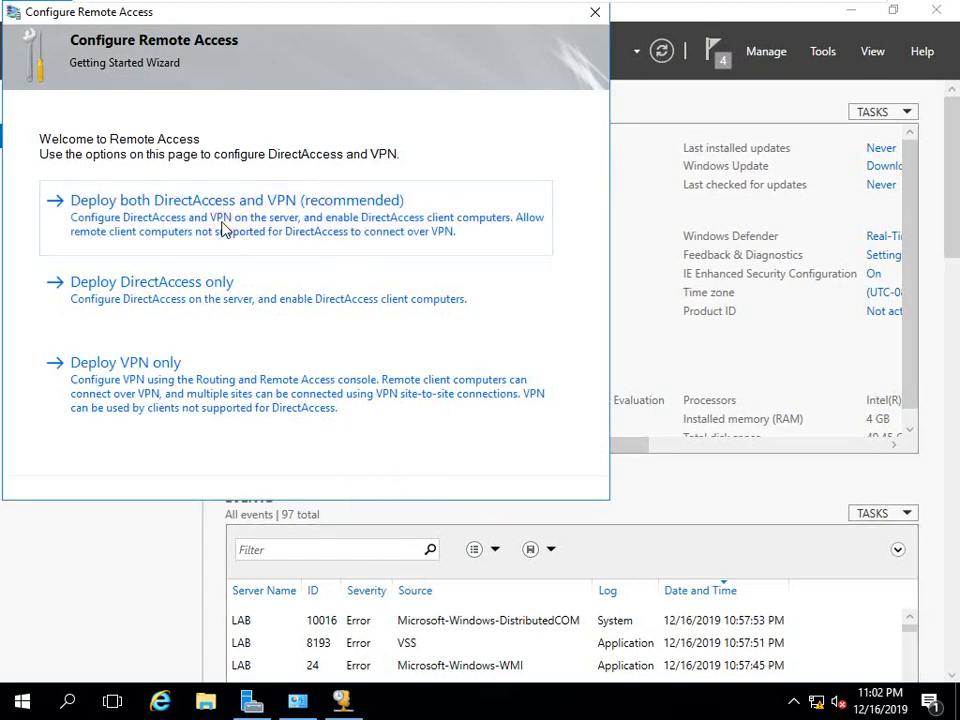
{"action": "left_click", "coordinate": [165, 220]}
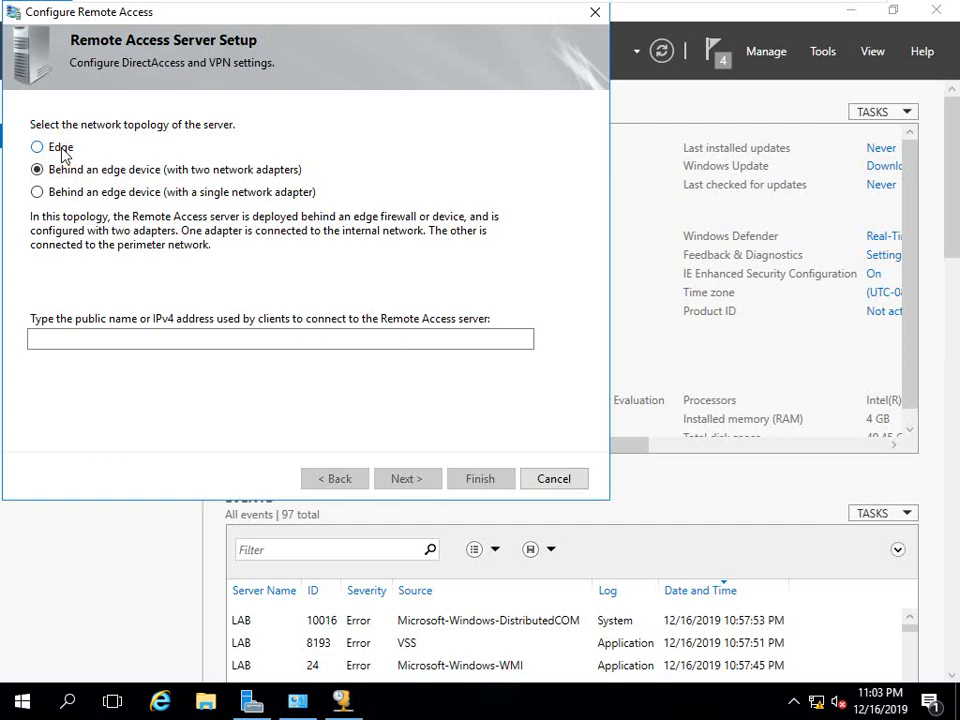
{"action": "mouse_move", "coordinate": [597, 8]}
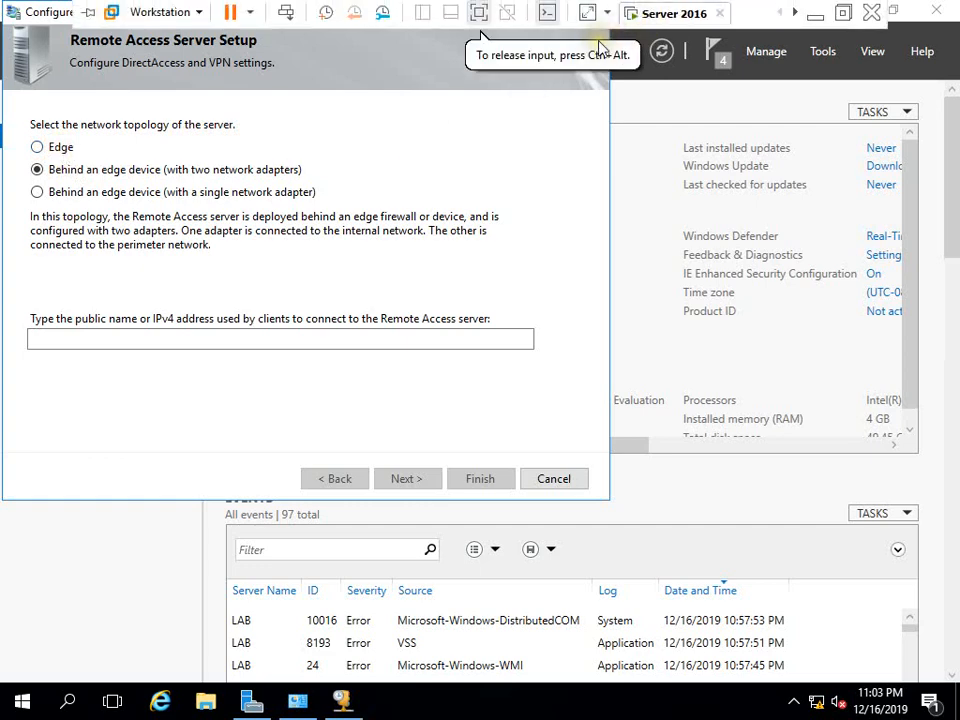
Open the Remote Access Management Console from Server Manager and launch RRAS Management from the DirectAccess and VPN configuration
{"action": "left_click", "coordinate": [823, 51]}
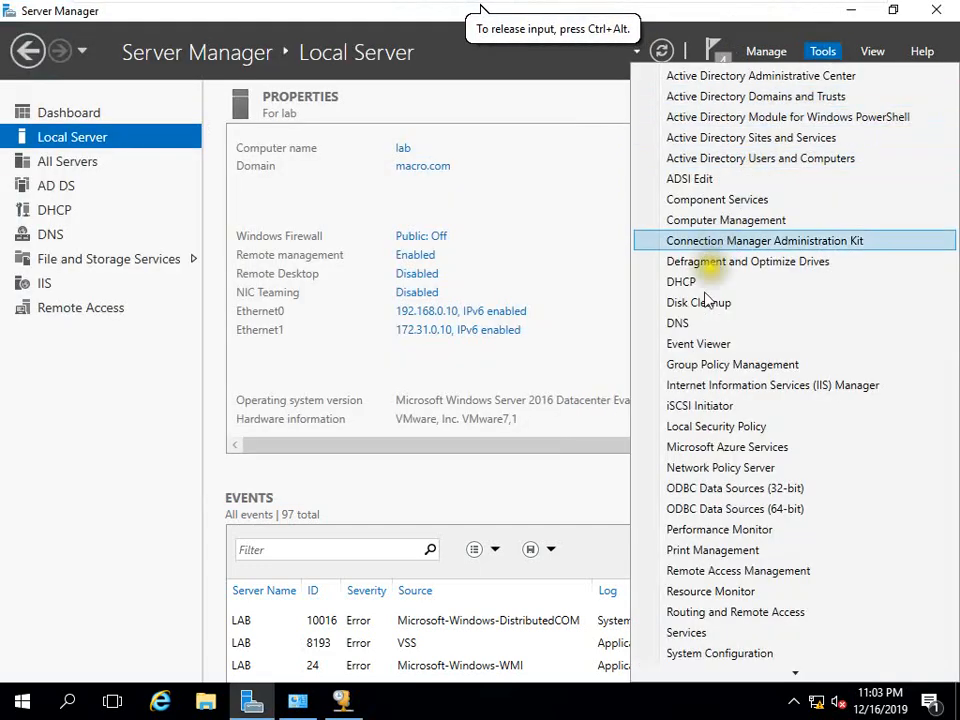
{"action": "left_click", "coordinate": [707, 572]}
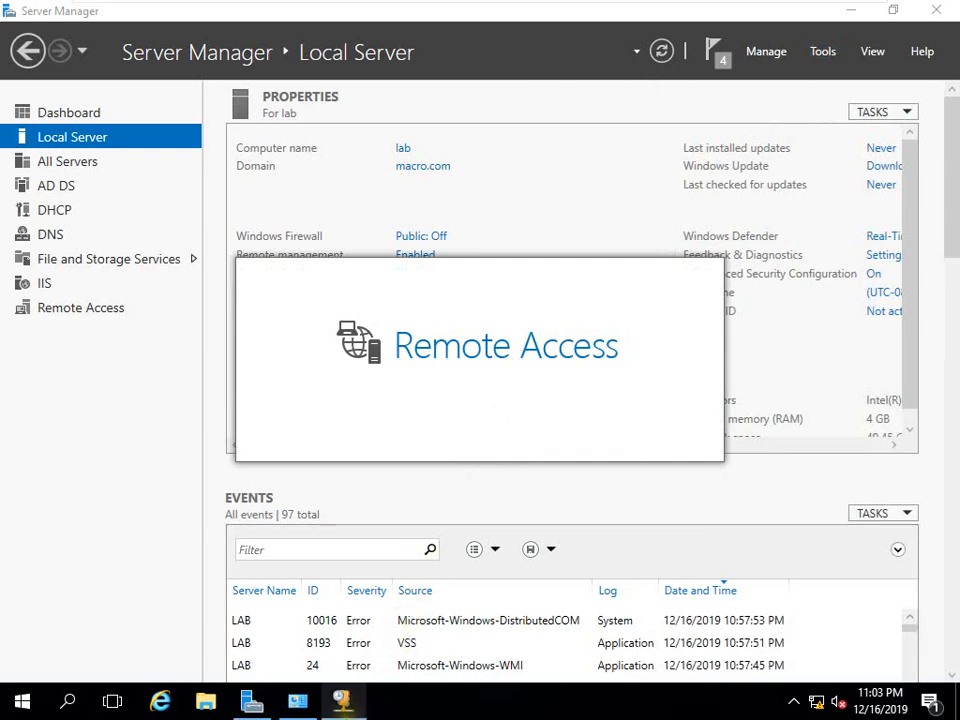
{"action": "left_click", "coordinate": [343, 705]}
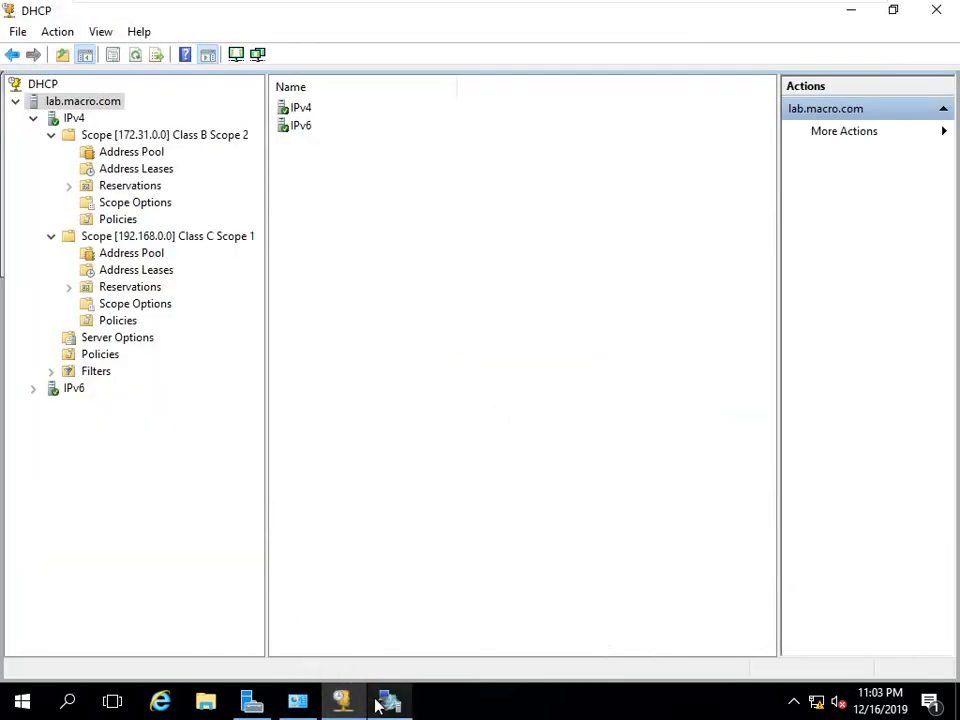
{"action": "left_click", "coordinate": [388, 704]}
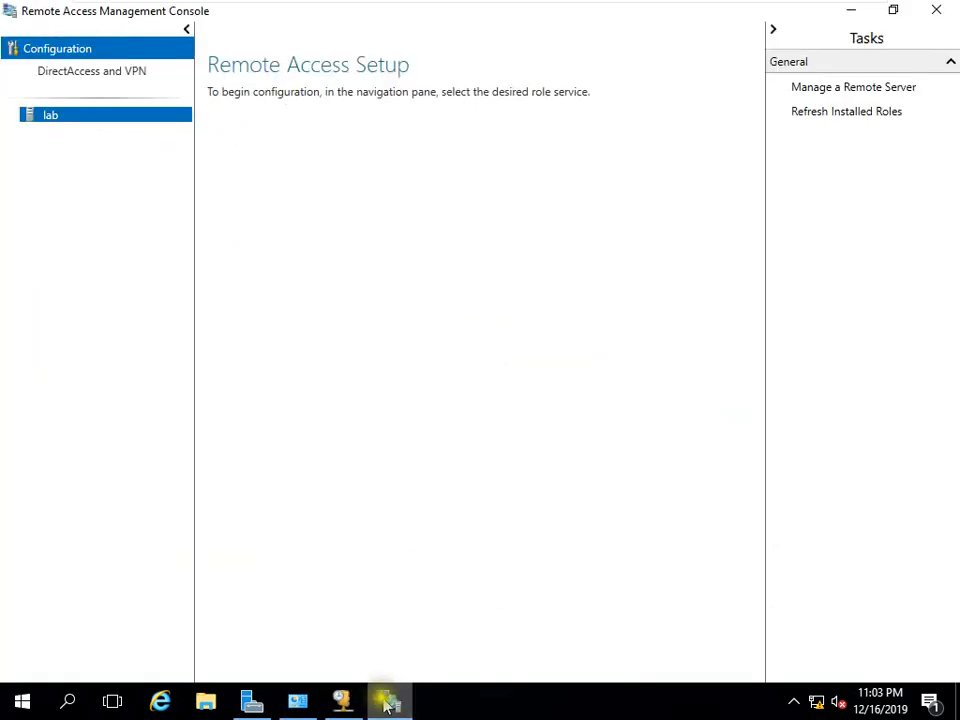
{"action": "left_click", "coordinate": [79, 82]}
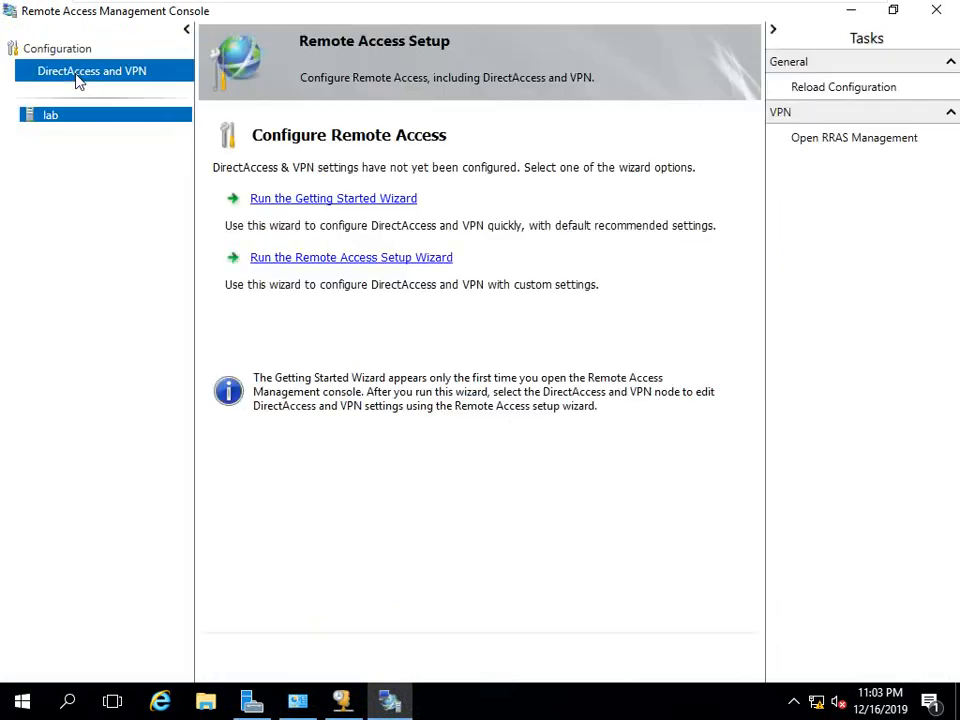
{"action": "left_click", "coordinate": [808, 141]}
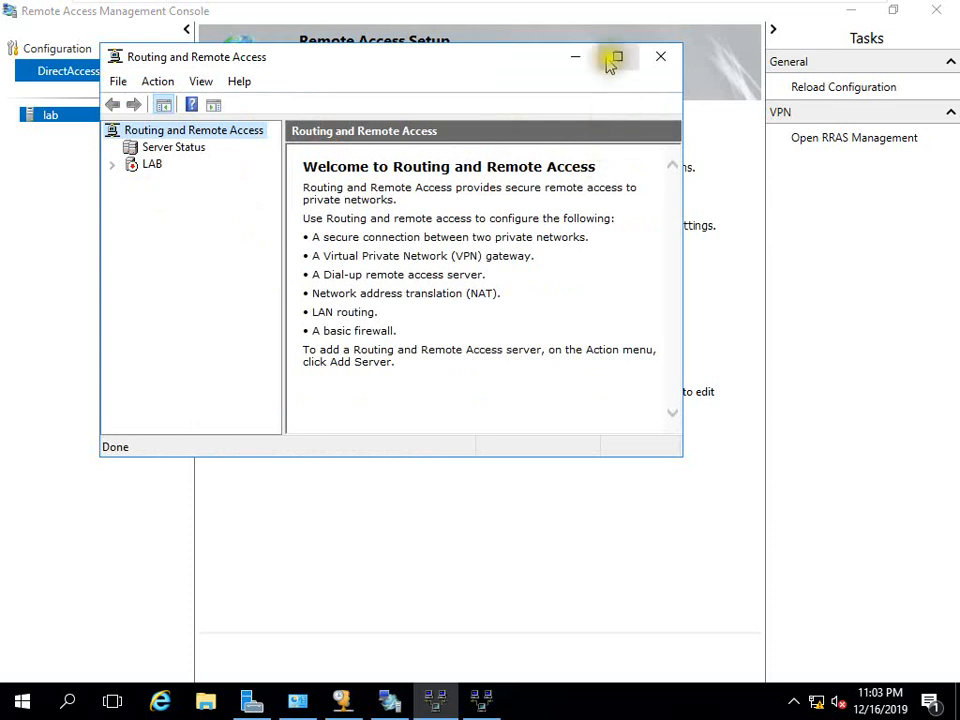
Configure and enable Routing and Remote Access on LAB using a custom configuration with LAN routing, and start the service
{"action": "left_click", "coordinate": [170, 149]}
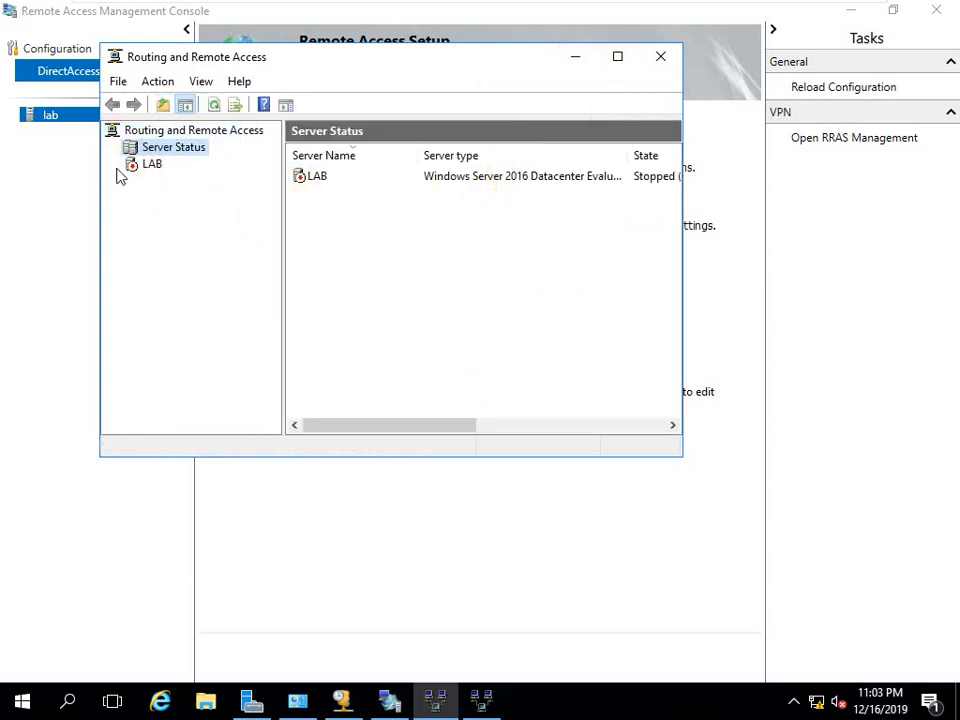
{"action": "left_click", "coordinate": [139, 166]}
{"action": "right_click", "coordinate": [140, 166]}
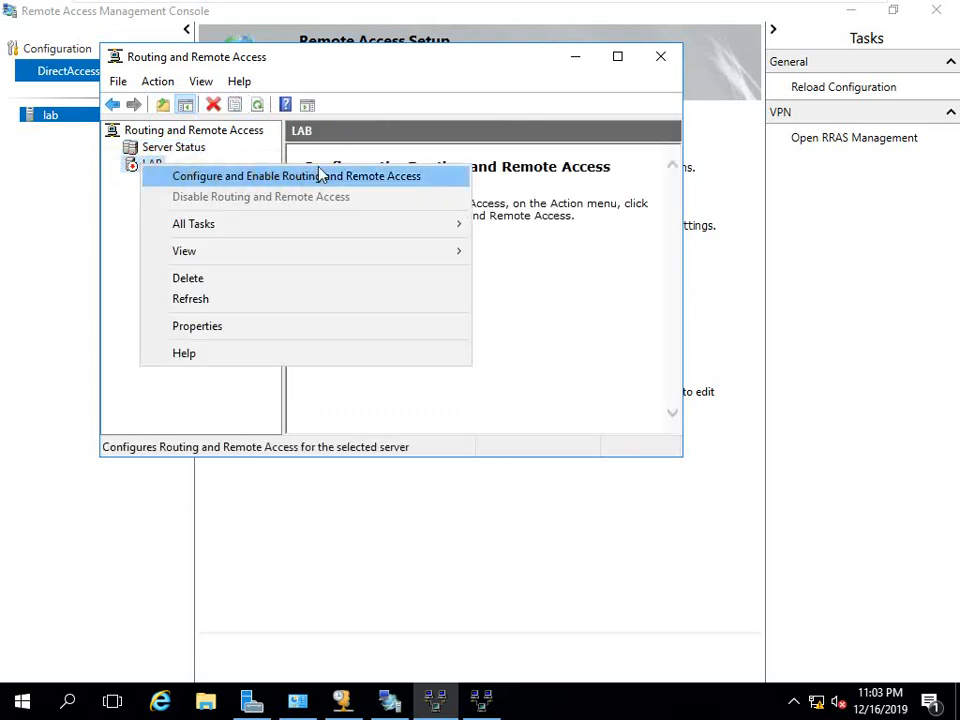
{"action": "left_click", "coordinate": [303, 177]}
{"action": "left_click", "coordinate": [505, 428]}
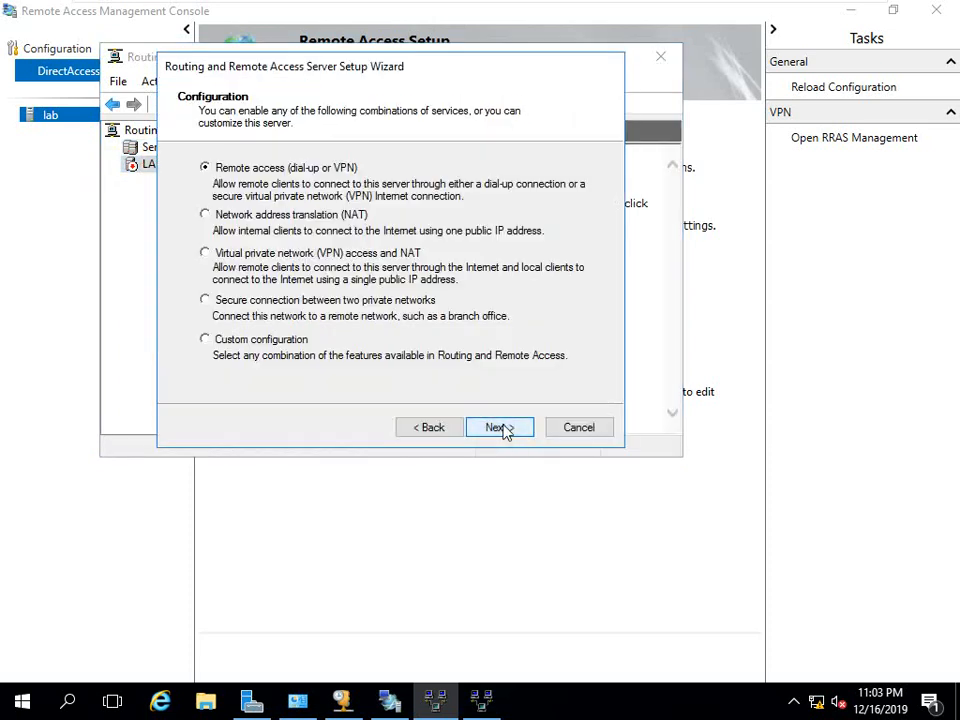
{"action": "left_click", "coordinate": [206, 341]}
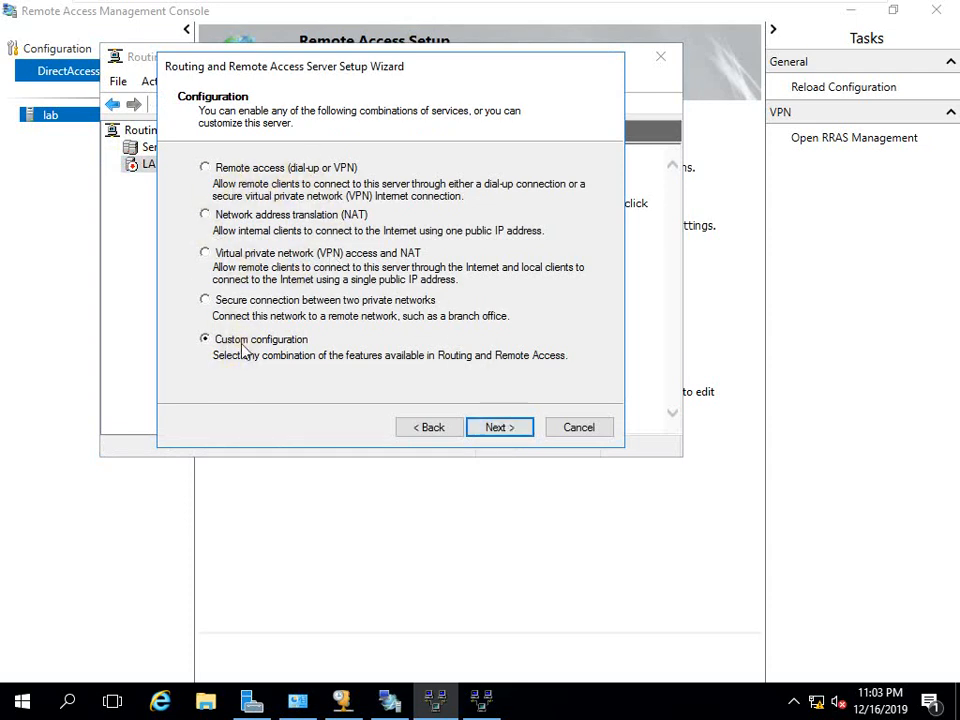
{"action": "left_click", "coordinate": [496, 427]}
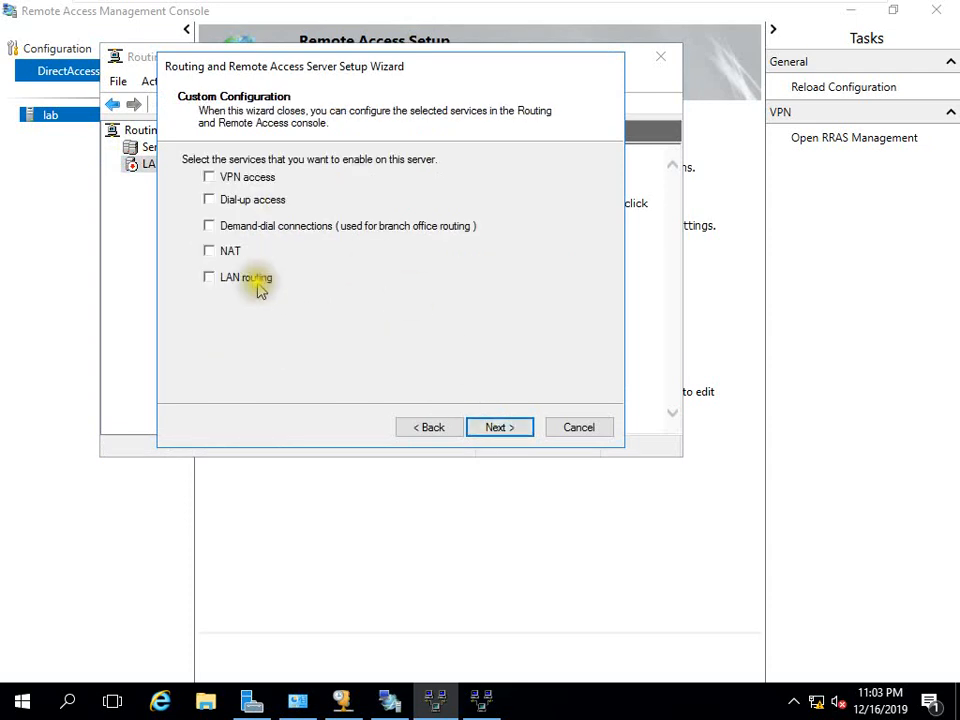
{"action": "left_click", "coordinate": [472, 425]}
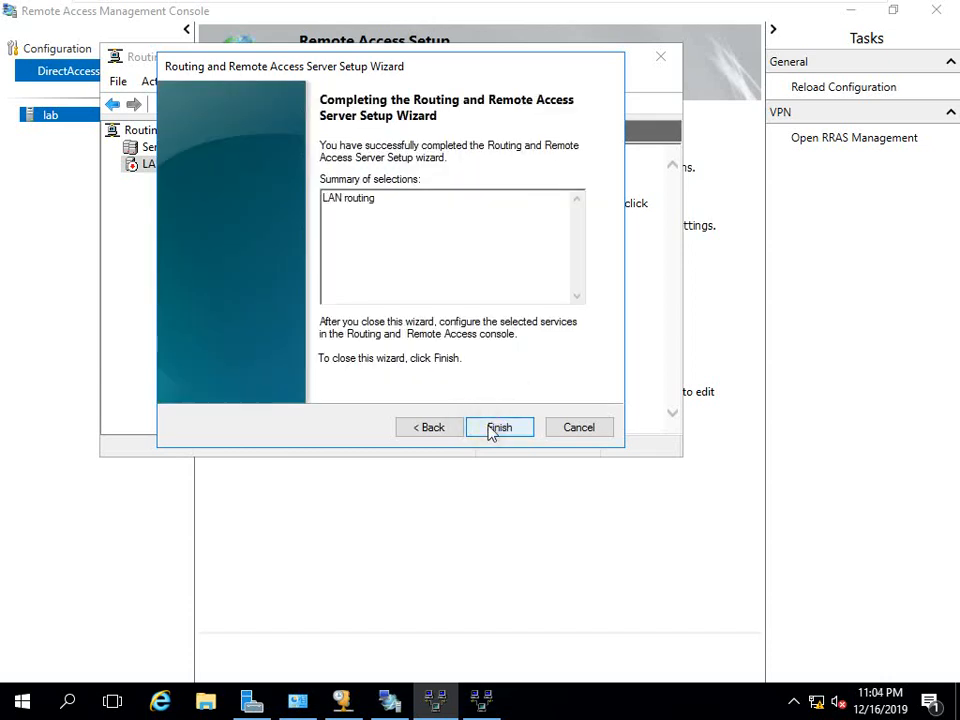
{"action": "left_click", "coordinate": [491, 429]}
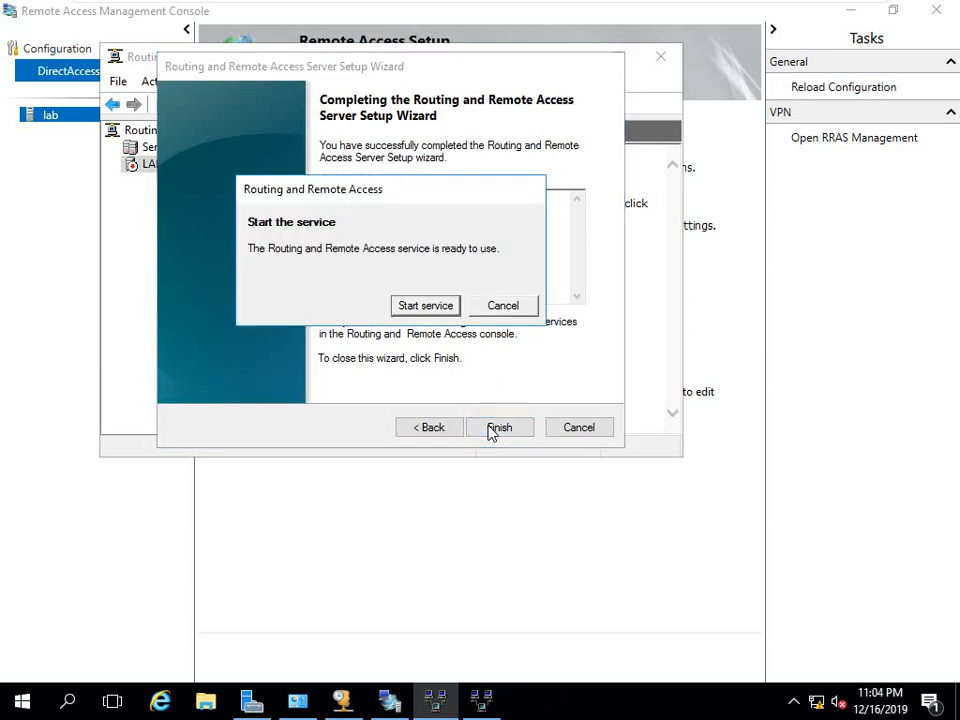
{"action": "left_click", "coordinate": [433, 307]}
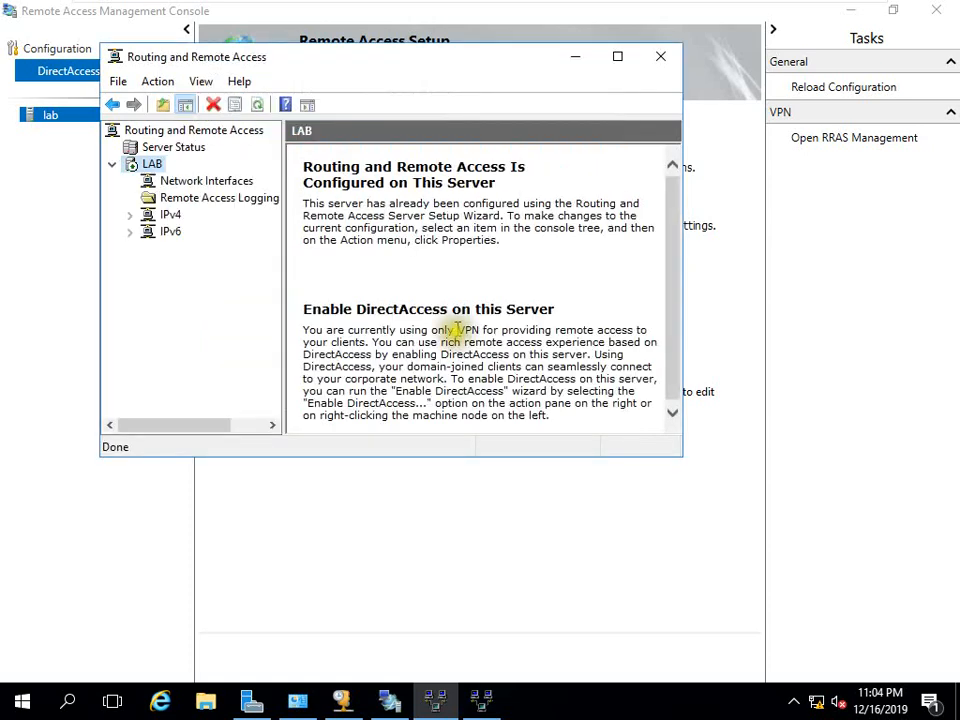
Maximize the Routing and Remote Access window and review LAB's network interfaces, narrowing the Device Name column
{"action": "left_click", "coordinate": [618, 57]}
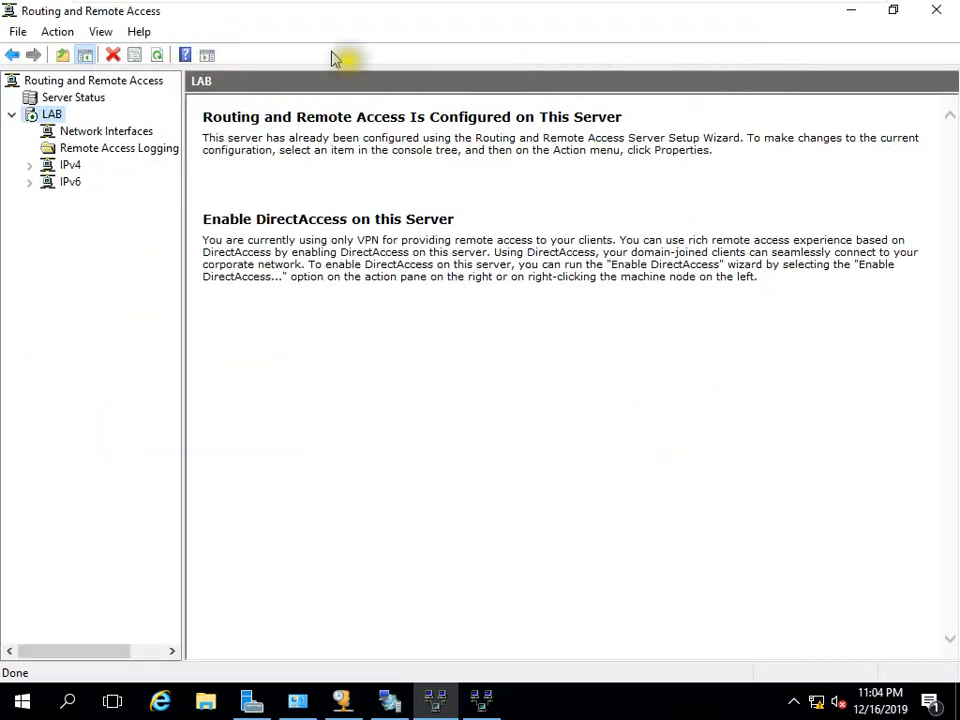
{"action": "left_click", "coordinate": [101, 132]}
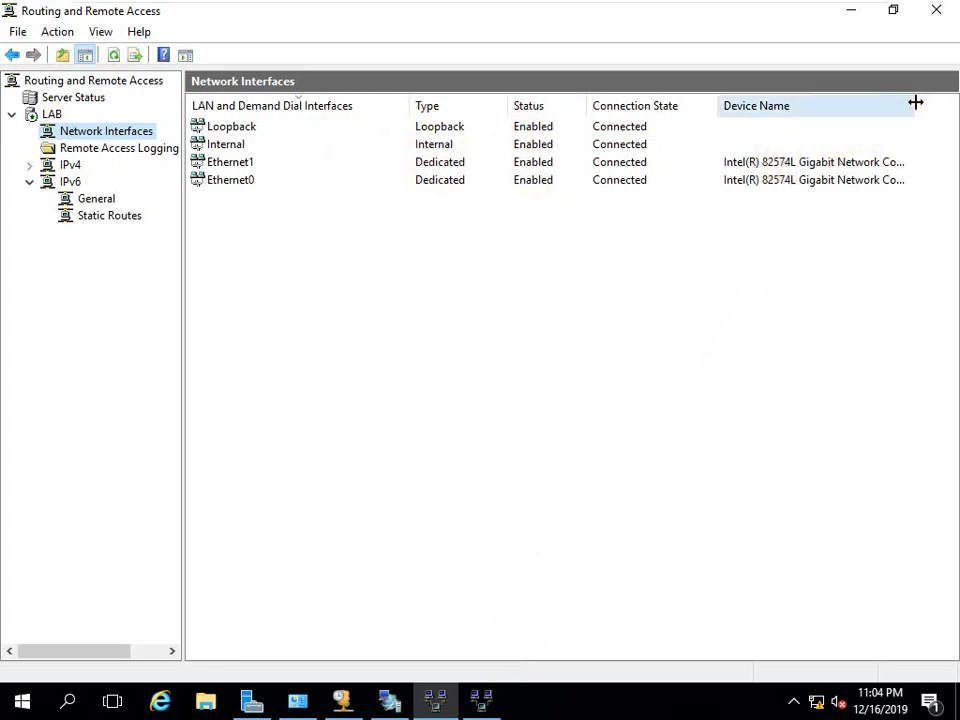
{"action": "left_click_drag", "start_coordinate": [915, 102], "coordinate": [839, 105]}
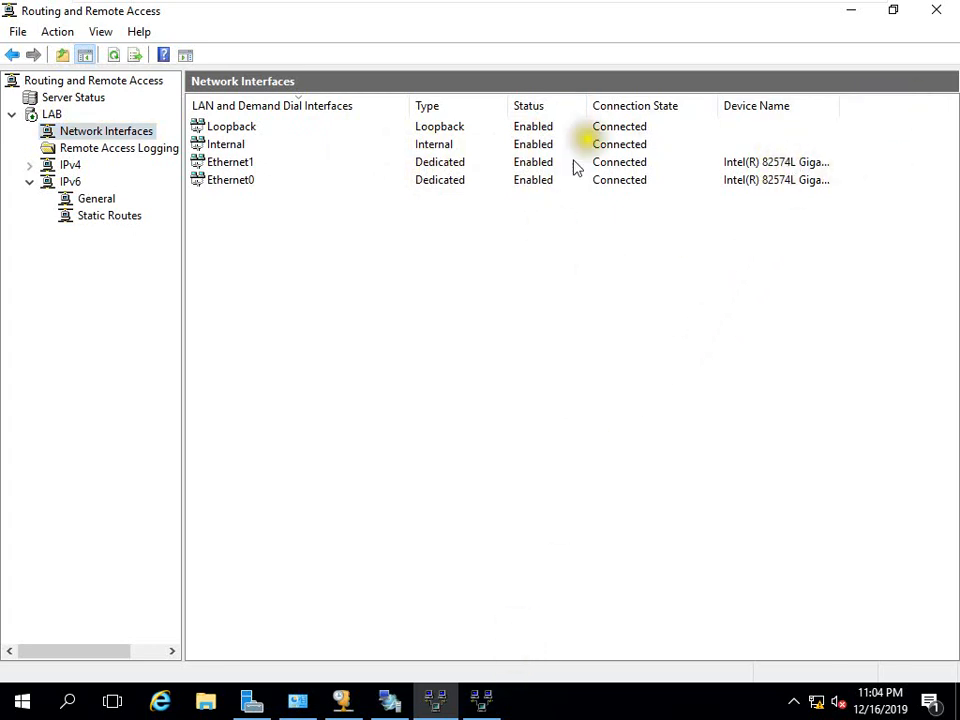
Expand IPv4 under LAB and examine its static routes and the Ethernet0 and Ethernet1 entries in its General list
{"action": "left_click", "coordinate": [68, 150]}
{"action": "left_click", "coordinate": [68, 164]}
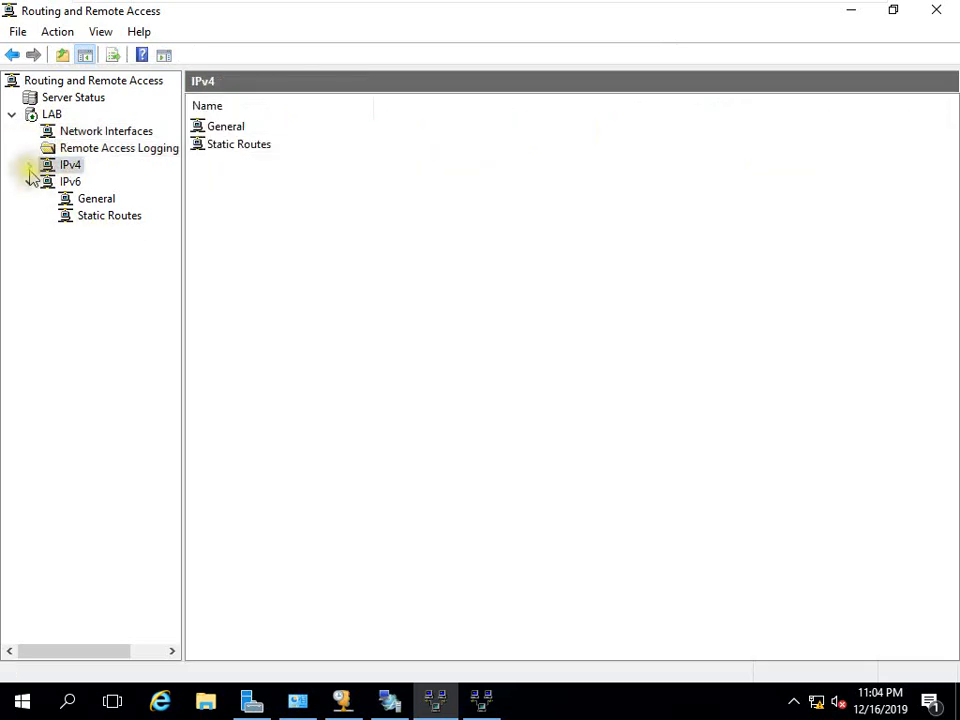
{"action": "left_click", "coordinate": [29, 166]}
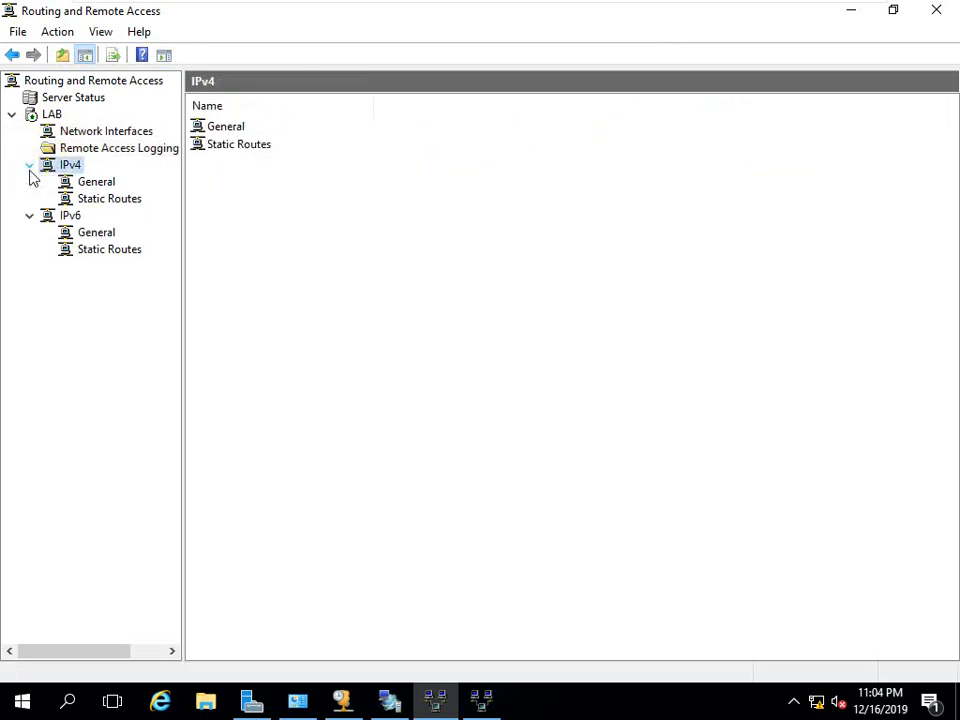
{"action": "left_click", "coordinate": [97, 182]}
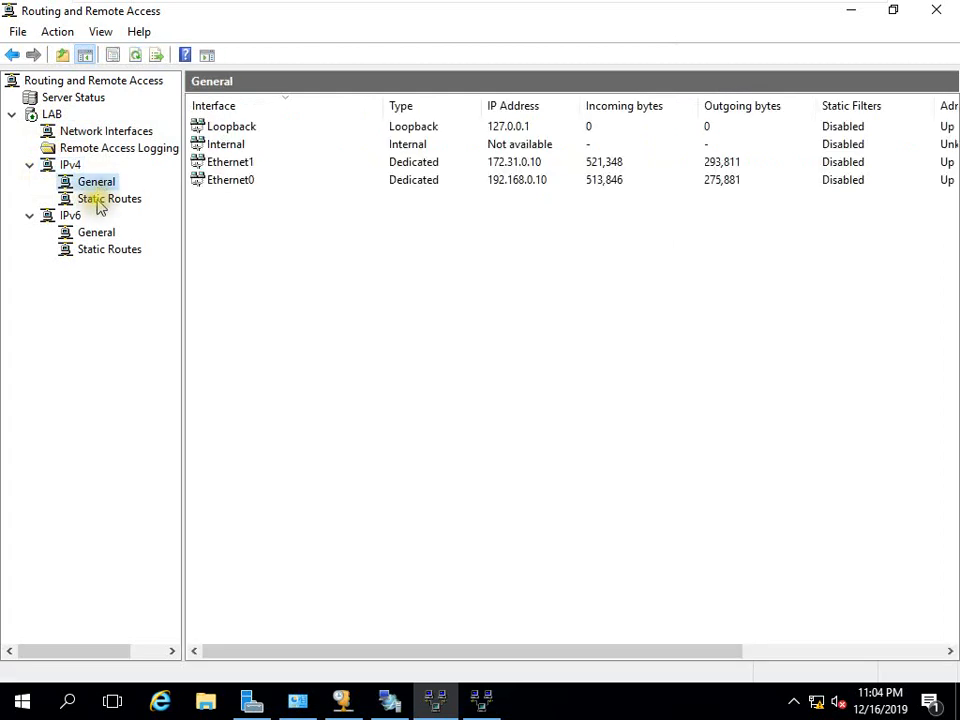
{"action": "left_click", "coordinate": [100, 200]}
{"action": "left_click", "coordinate": [106, 188]}
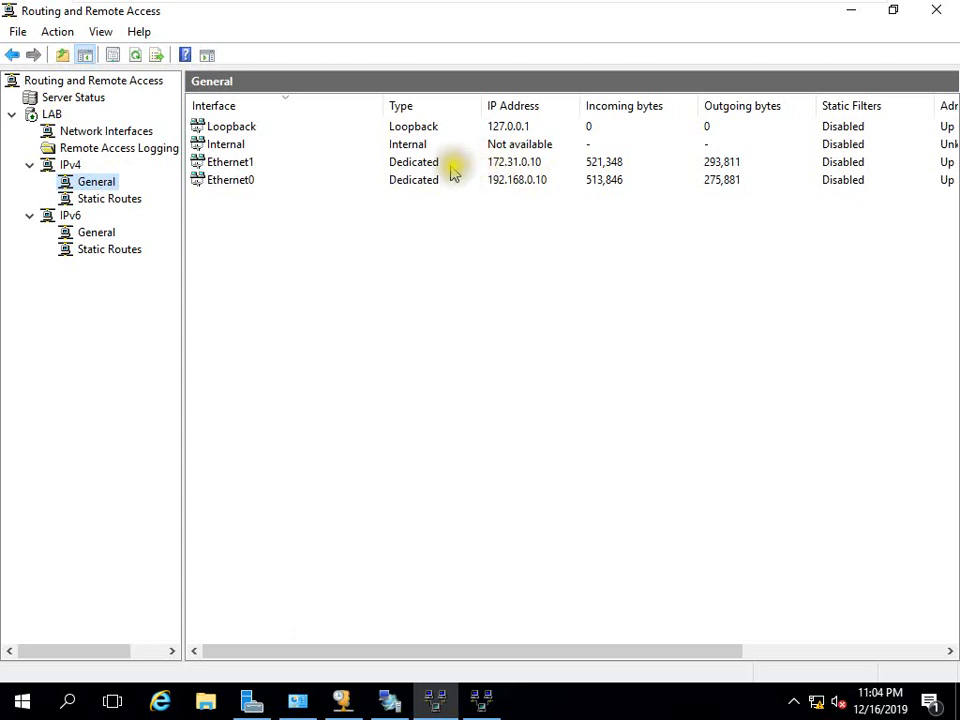
{"action": "left_click", "coordinate": [234, 182]}
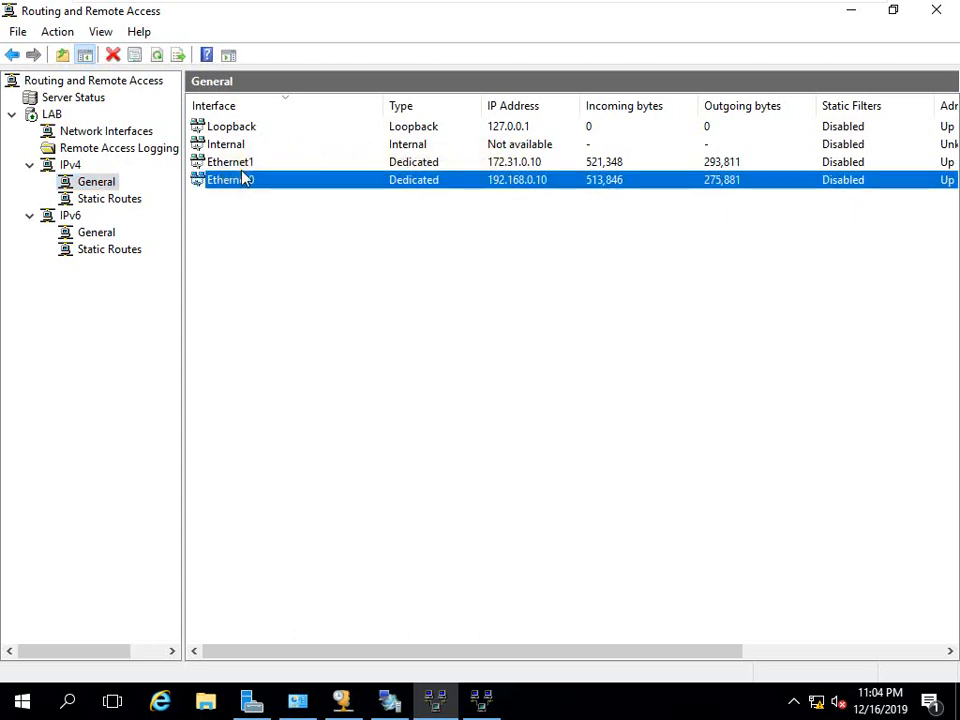
{"action": "left_click", "coordinate": [245, 164]}
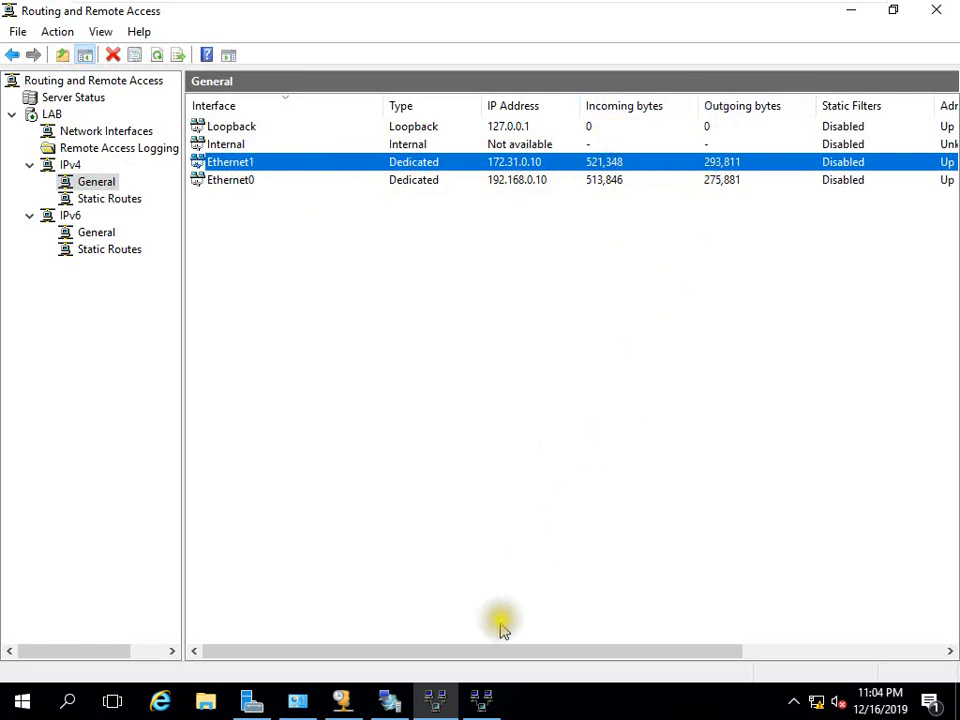
{"action": "left_click_drag", "start_coordinate": [485, 652], "coordinate": [246, 364]}
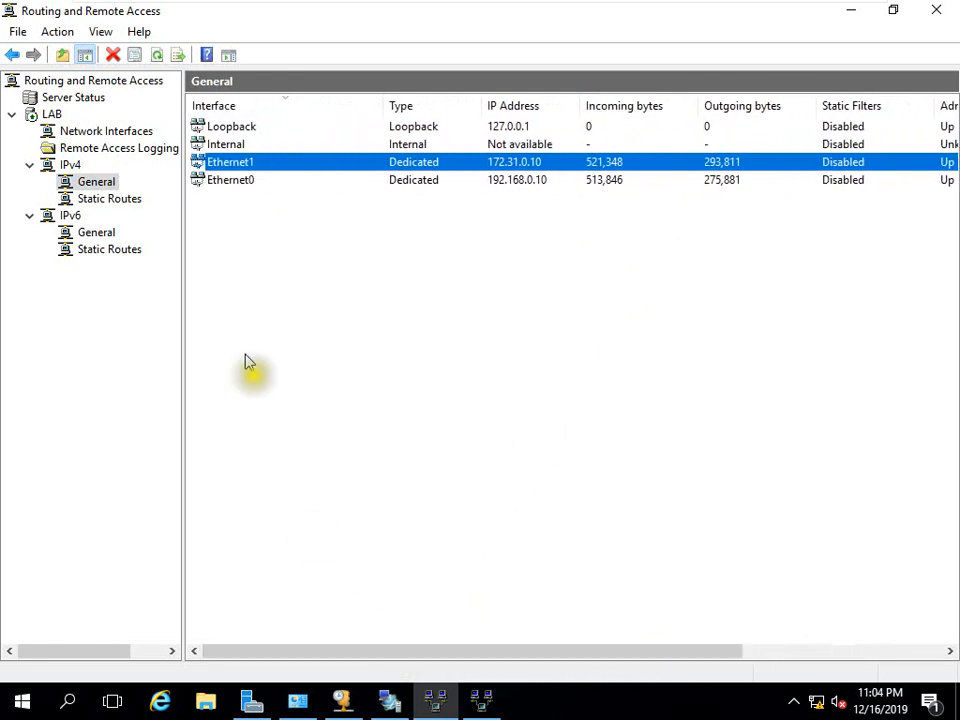
Add DHCP Relay Agent as a new routing protocol under IPv4 General
{"action": "right_click", "coordinate": [96, 186]}
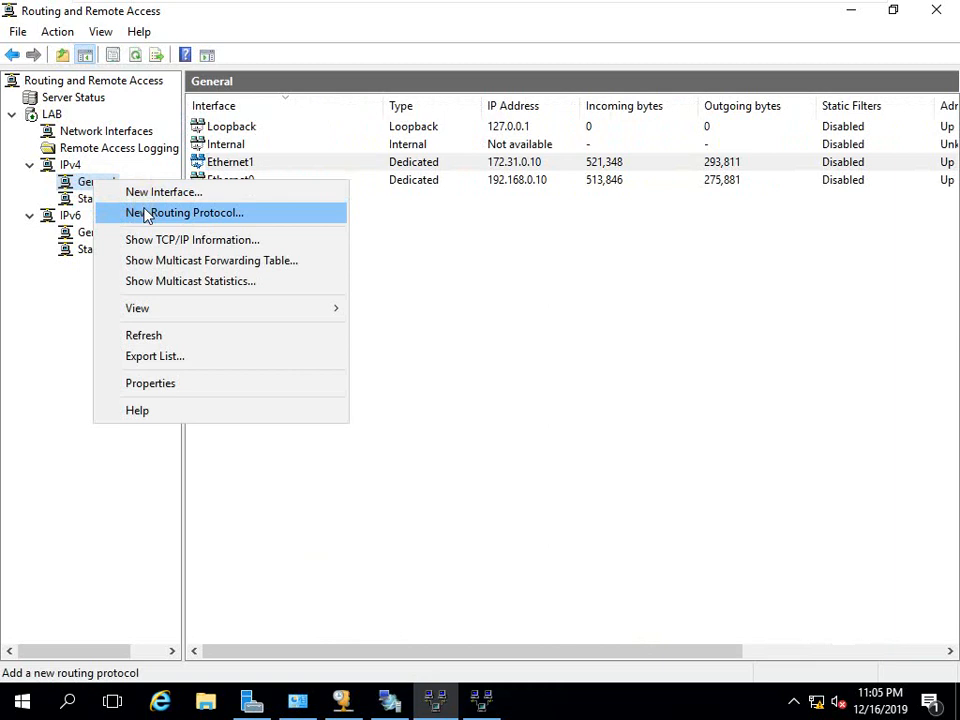
{"action": "left_click", "coordinate": [147, 214]}
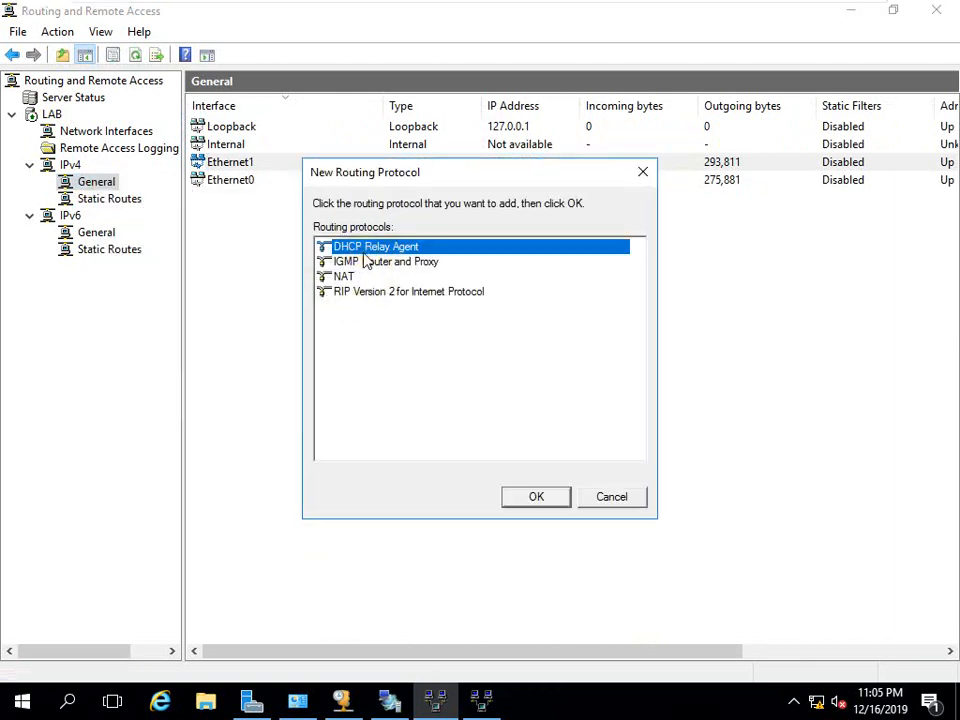
{"action": "left_click", "coordinate": [524, 497]}
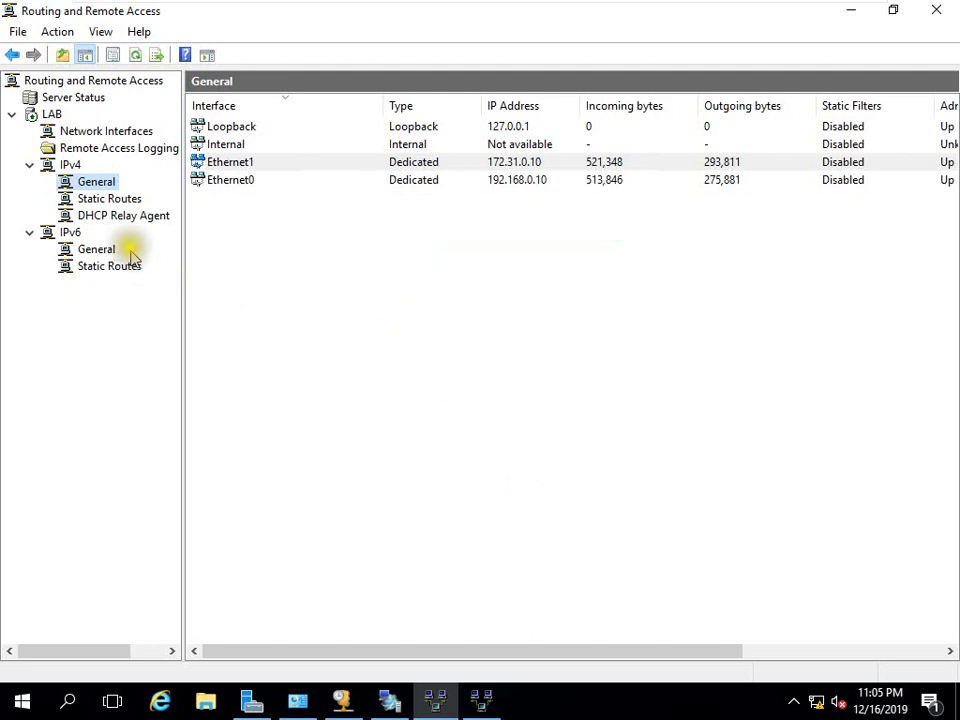
Add Ethernet0 as a DHCP Relay Agent interface under IPv4, keeping DHCP packet relay on and both thresholds at 4
{"action": "left_click", "coordinate": [116, 218]}
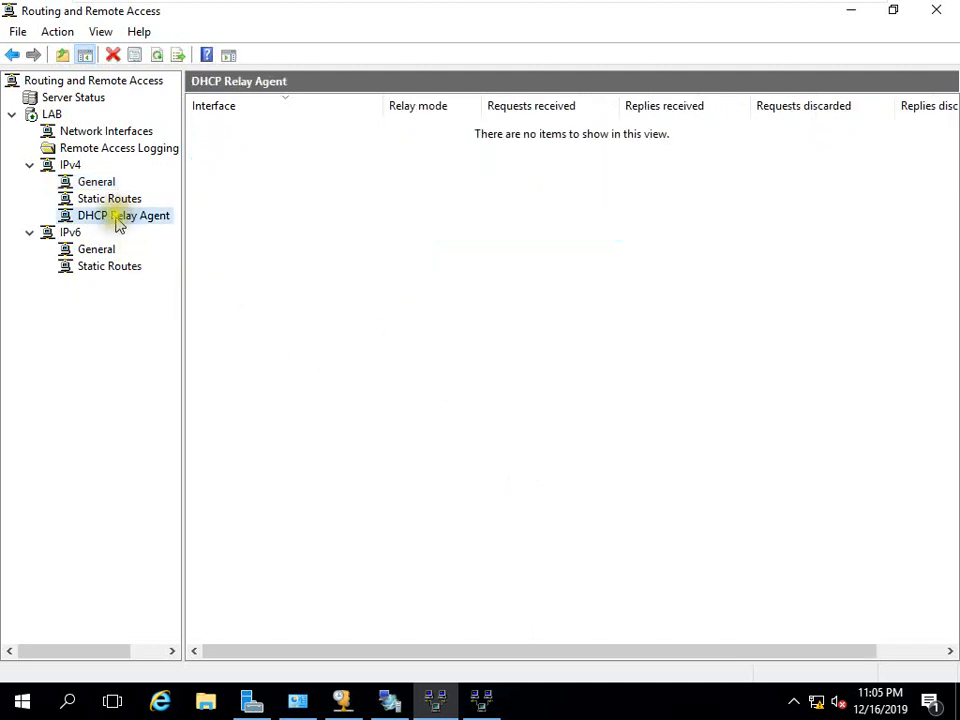
{"action": "right_click", "coordinate": [134, 220]}
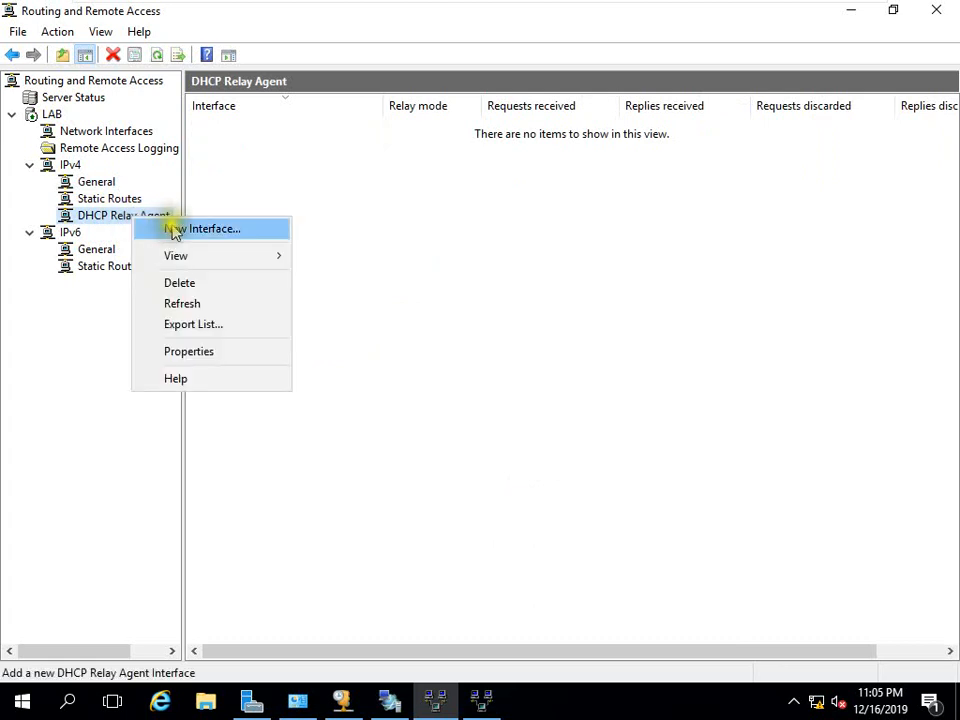
{"action": "left_click", "coordinate": [172, 227]}
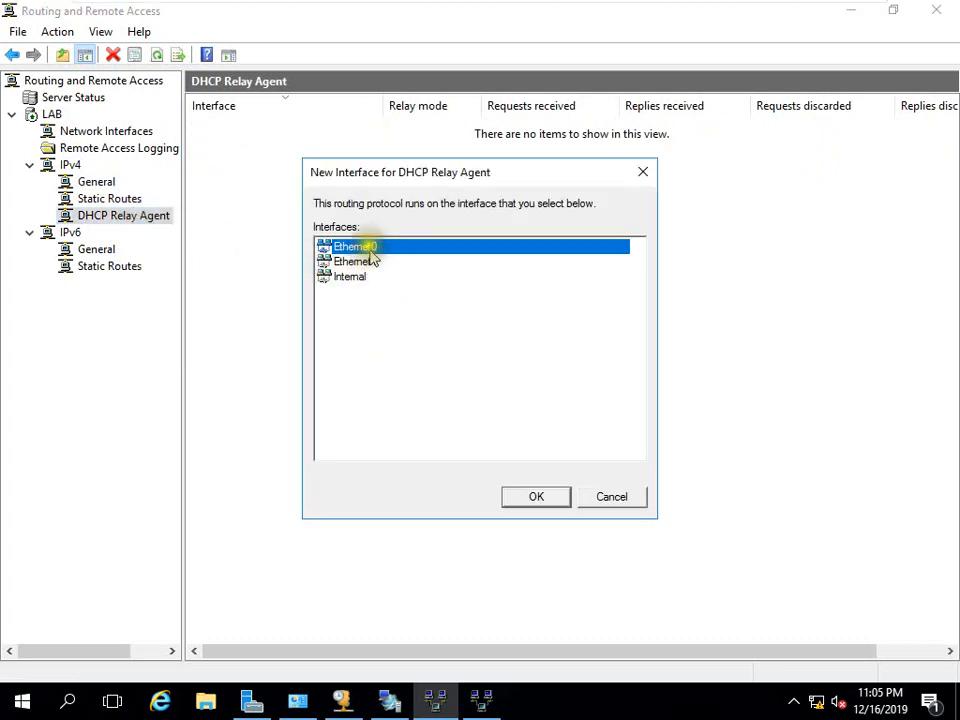
{"action": "left_click", "coordinate": [509, 495]}
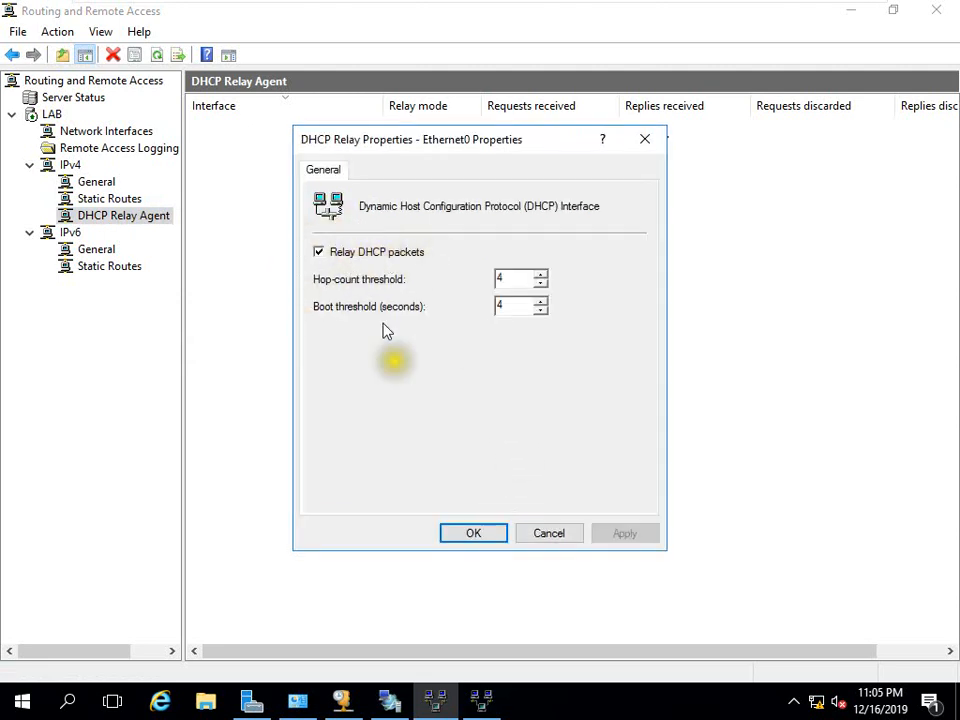
{"action": "left_click", "coordinate": [468, 535]}
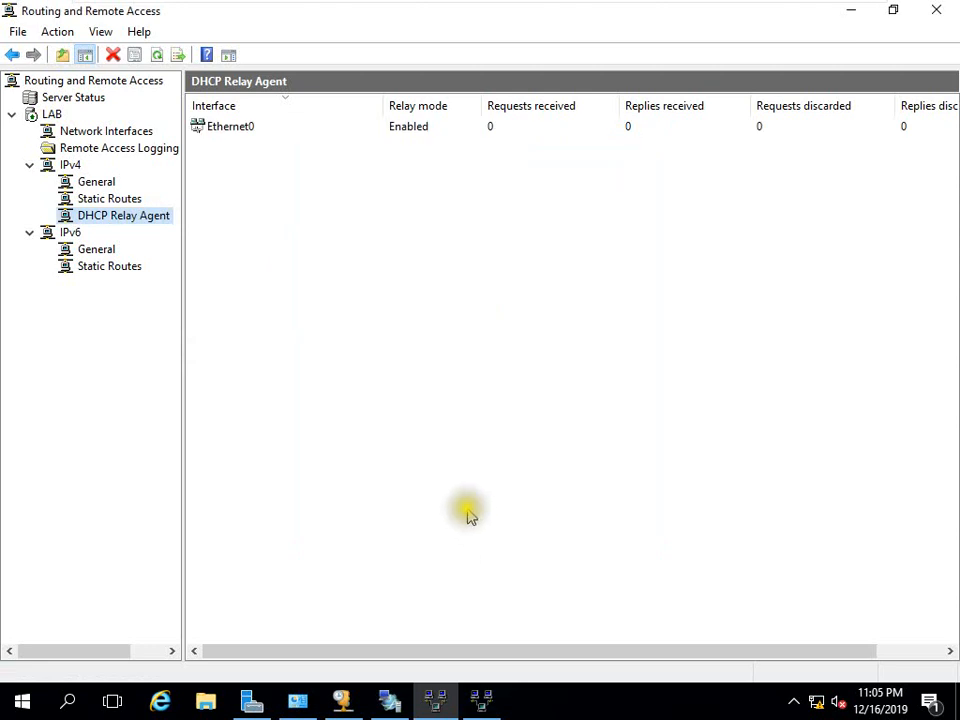
Add Ethernet1 as a second DHCP Relay Agent interface with the default relay settings and check the interface list's remaining columns
{"action": "right_click", "coordinate": [127, 219]}
{"action": "left_click", "coordinate": [163, 227]}
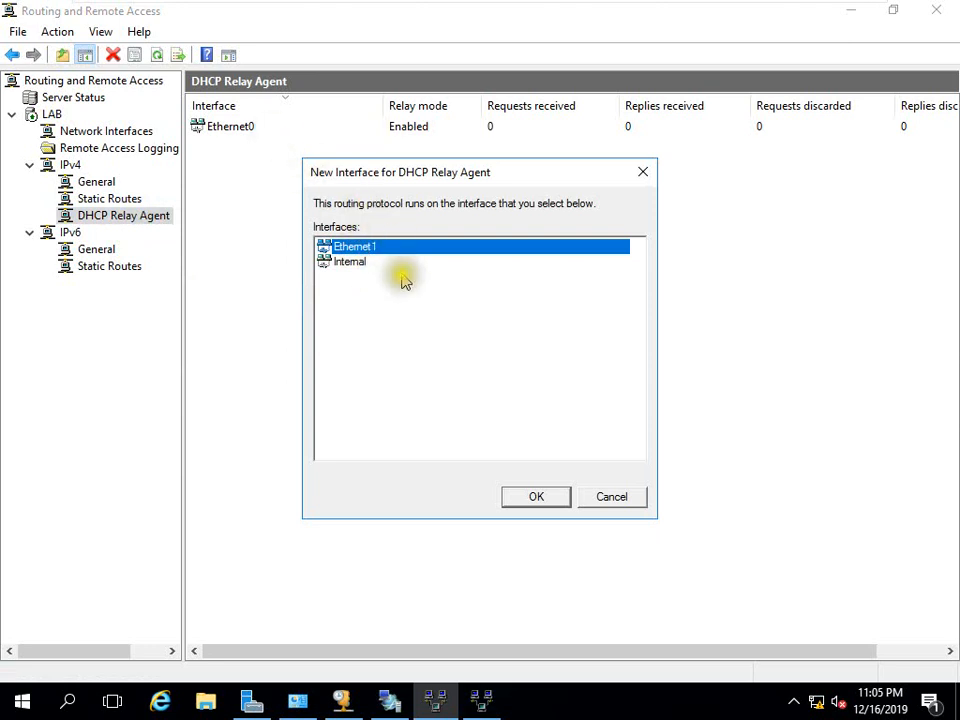
{"action": "left_click", "coordinate": [516, 498]}
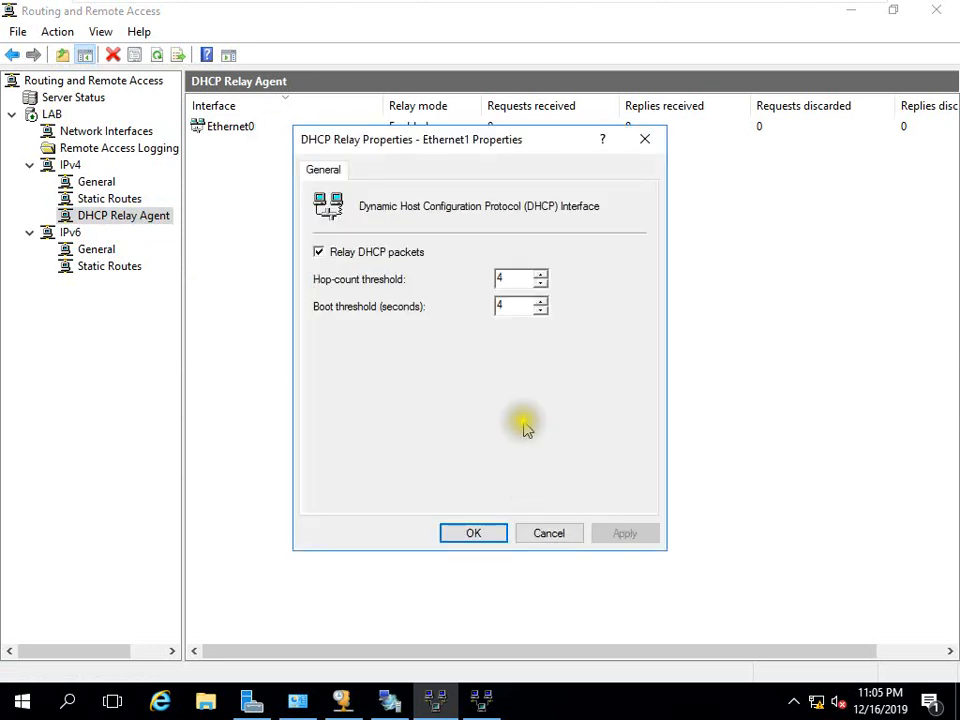
{"action": "left_click", "coordinate": [473, 532]}
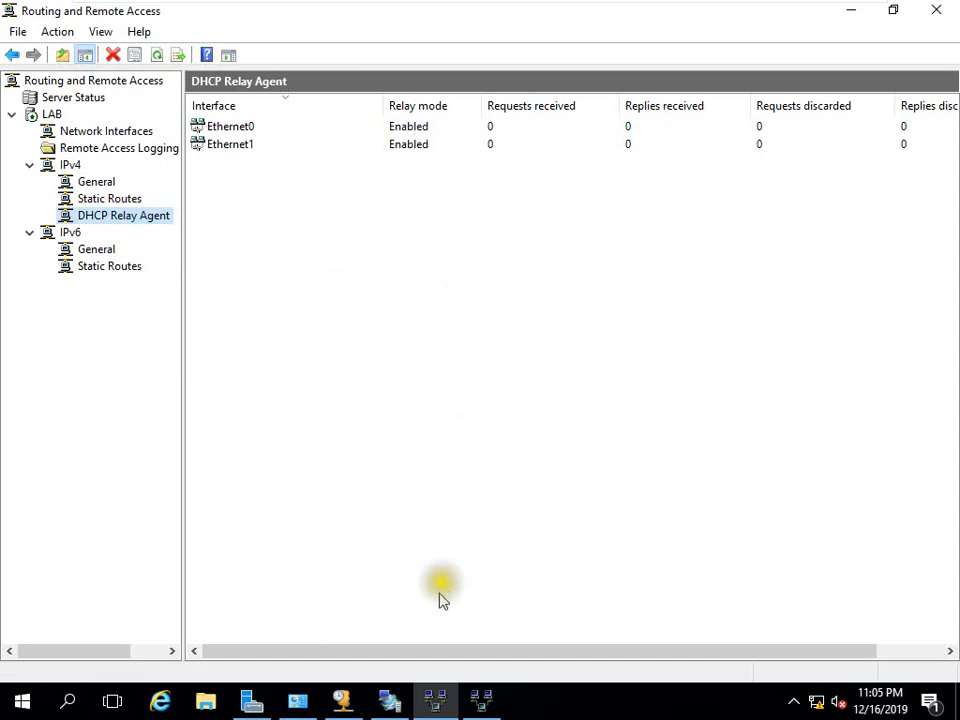
{"action": "left_click_drag", "start_coordinate": [434, 654], "coordinate": [555, 656]}
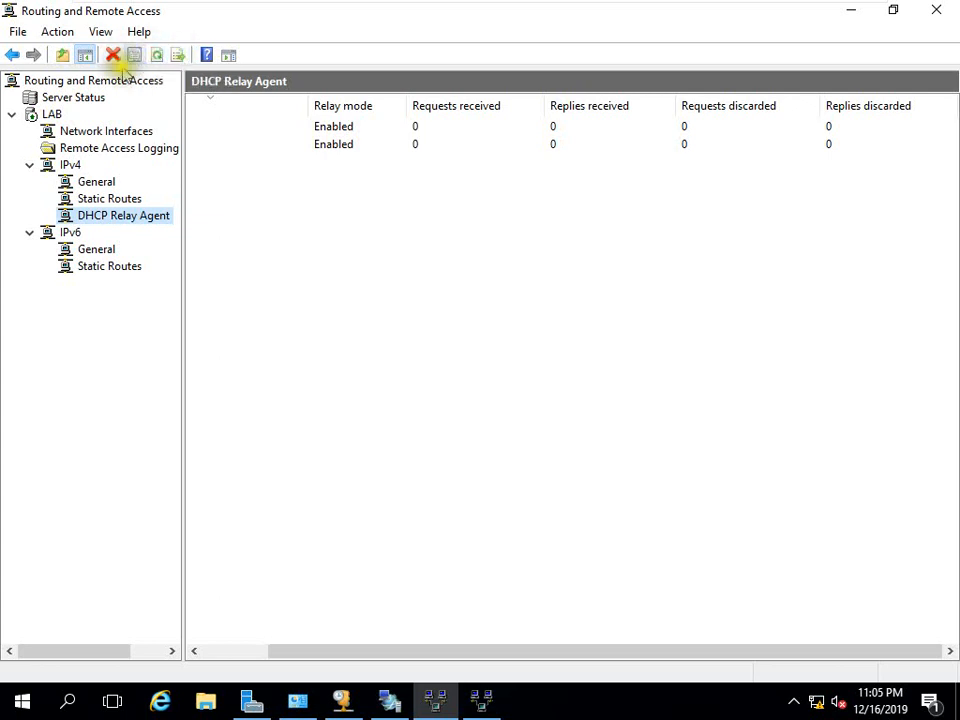
Restart the Routing and Remote Access service on LAB
{"action": "left_click", "coordinate": [55, 115]}
{"action": "right_click", "coordinate": [55, 115]}
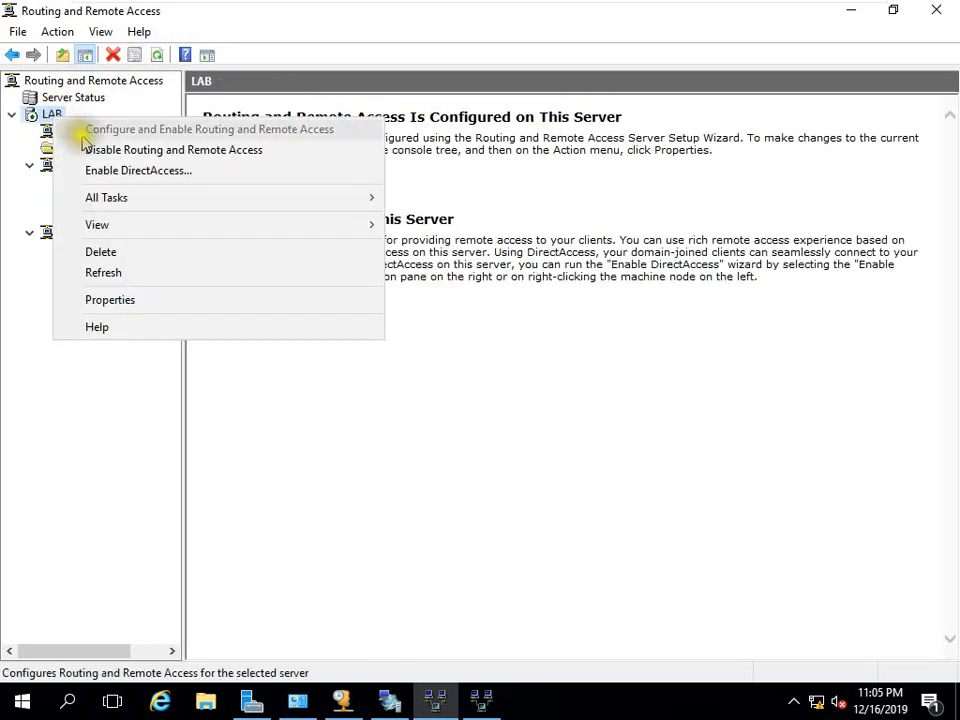
{"action": "mouse_move", "coordinate": [371, 208]}
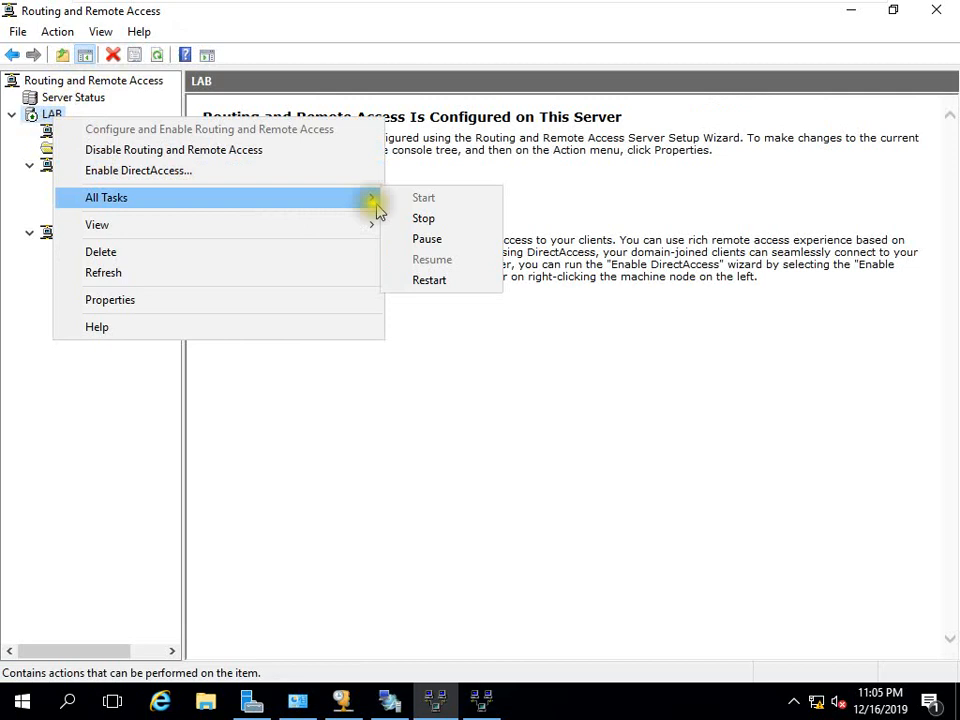
{"action": "left_click", "coordinate": [420, 279]}
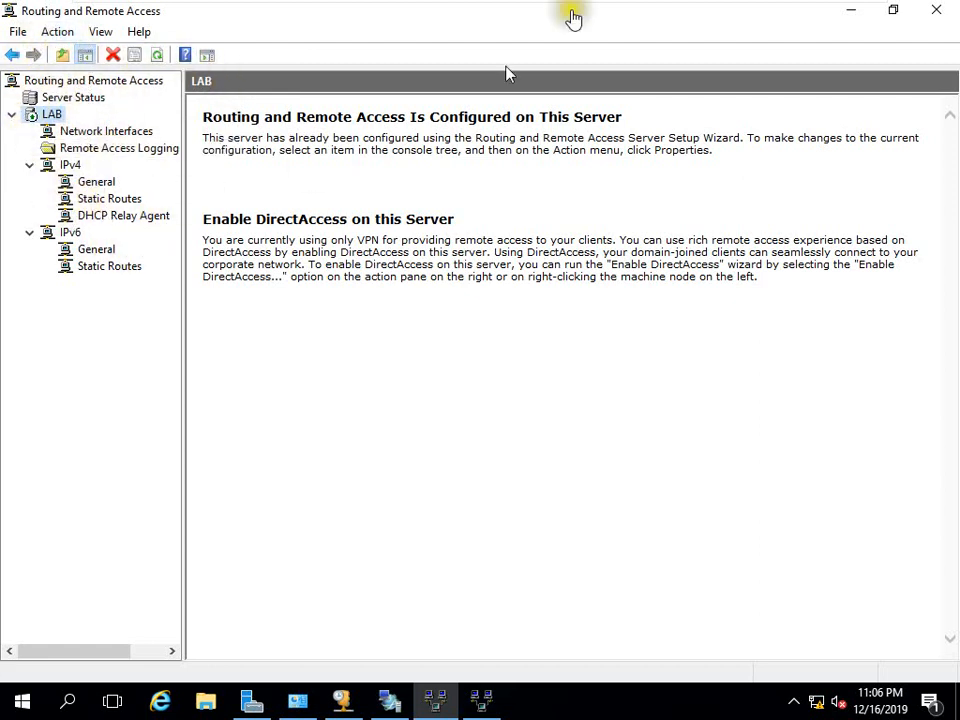
{"action": "mouse_move", "coordinate": [829, 41]}
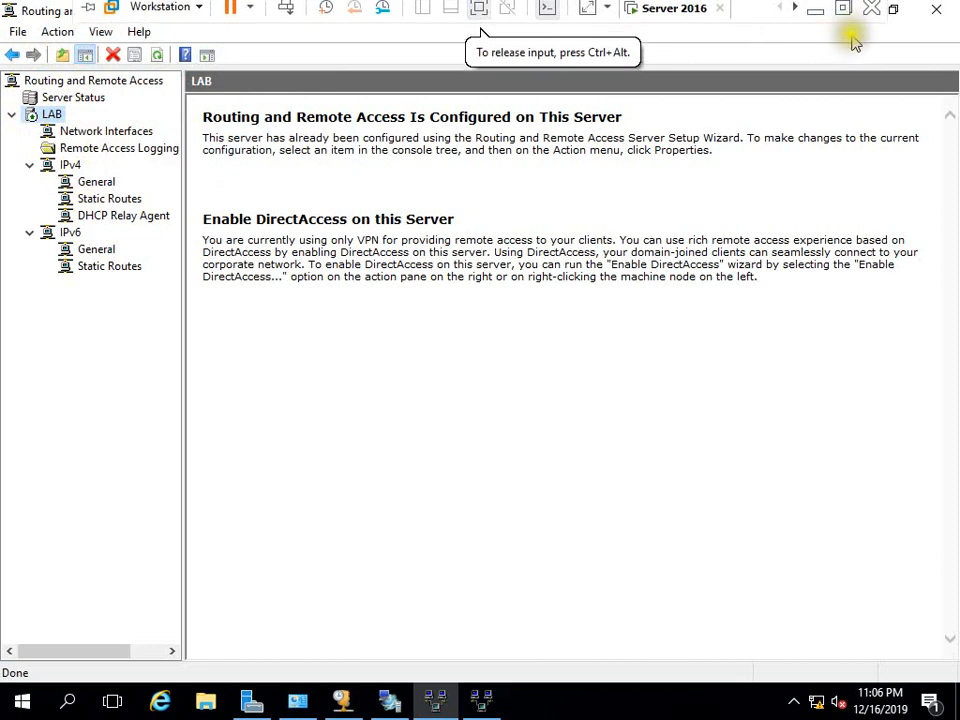
{"action": "left_click", "coordinate": [850, 12]}
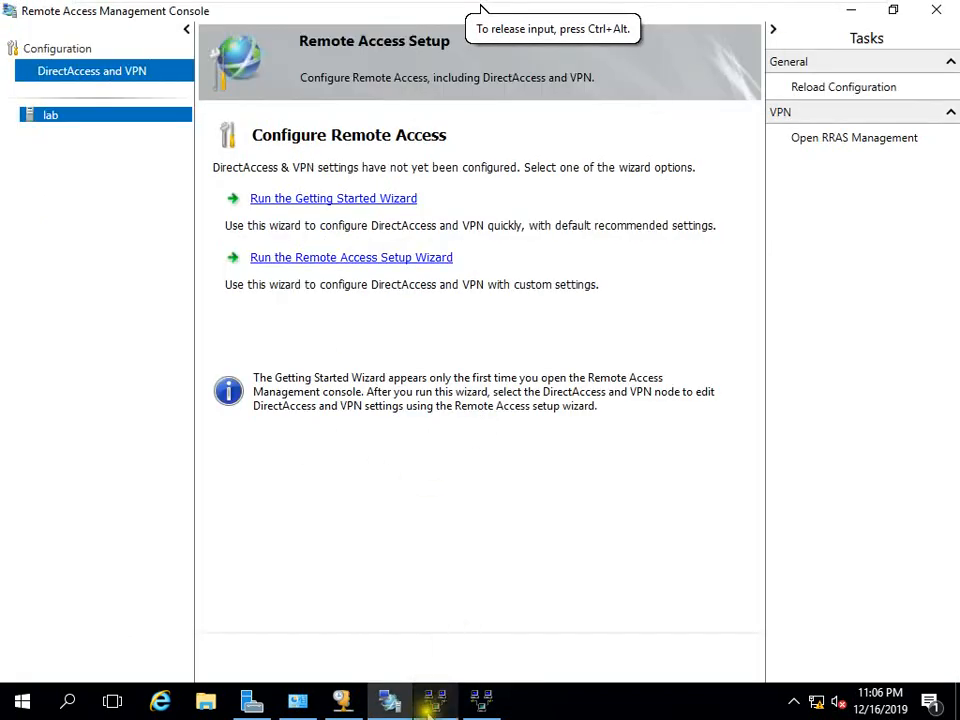
{"action": "left_click", "coordinate": [433, 700]}
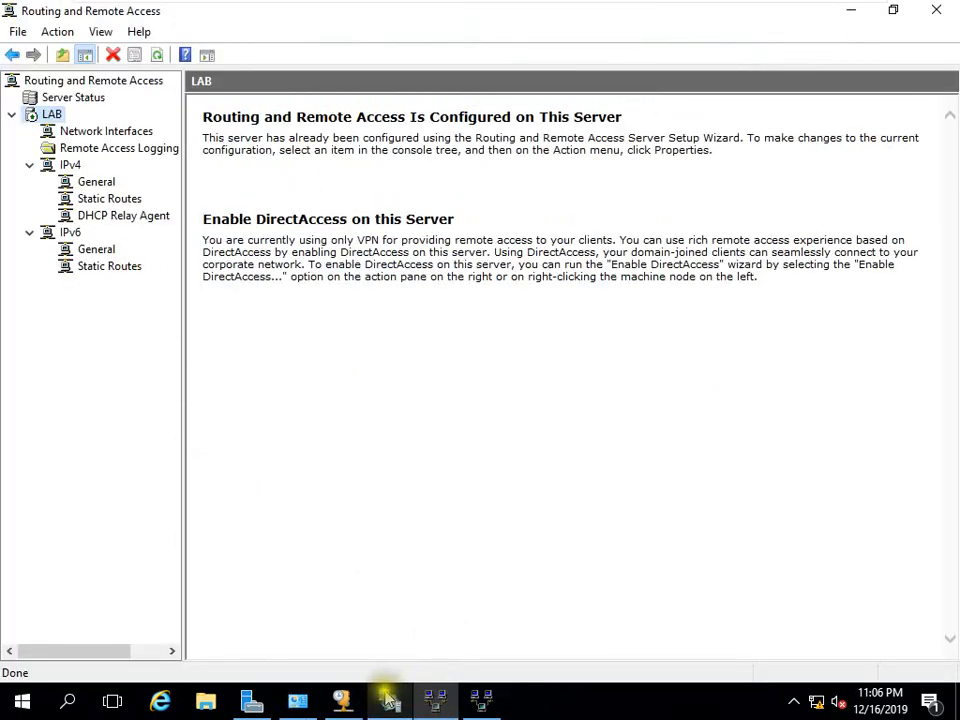
Switch to the DHCP console and examine Class B Scope 2's address pool and the address leases of both IPv4 scopes
{"action": "left_click", "coordinate": [342, 700]}
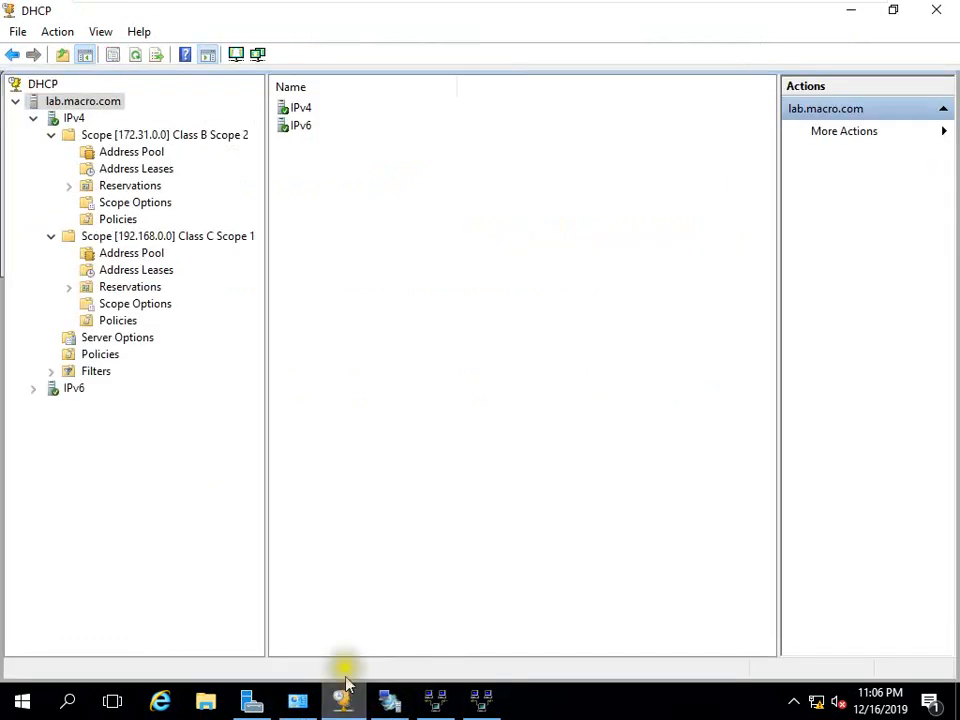
{"action": "left_click", "coordinate": [126, 154]}
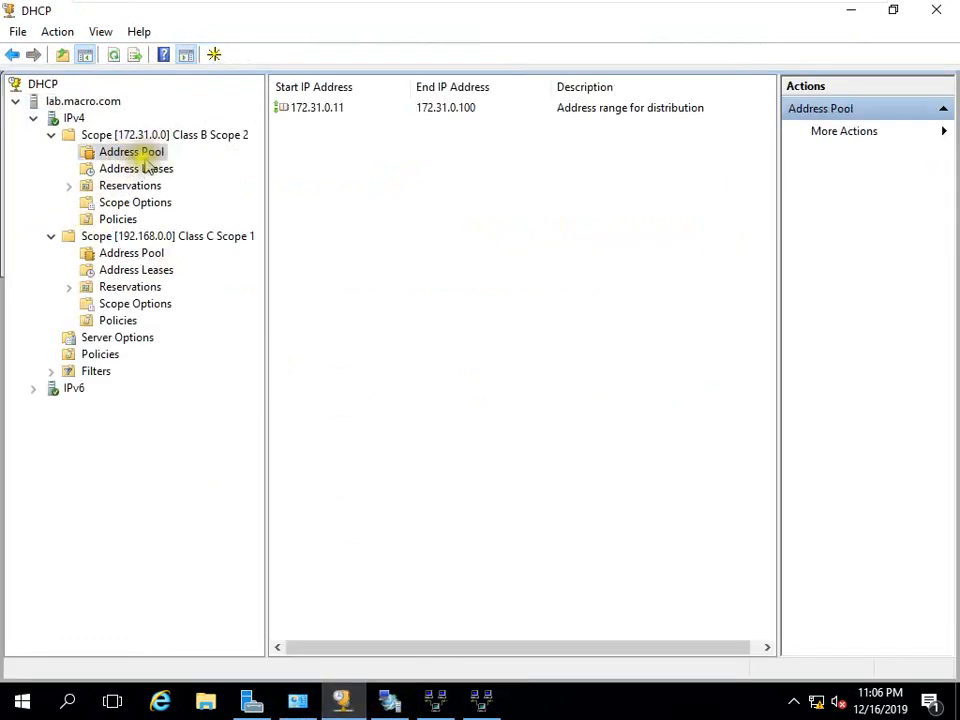
{"action": "left_click", "coordinate": [130, 172]}
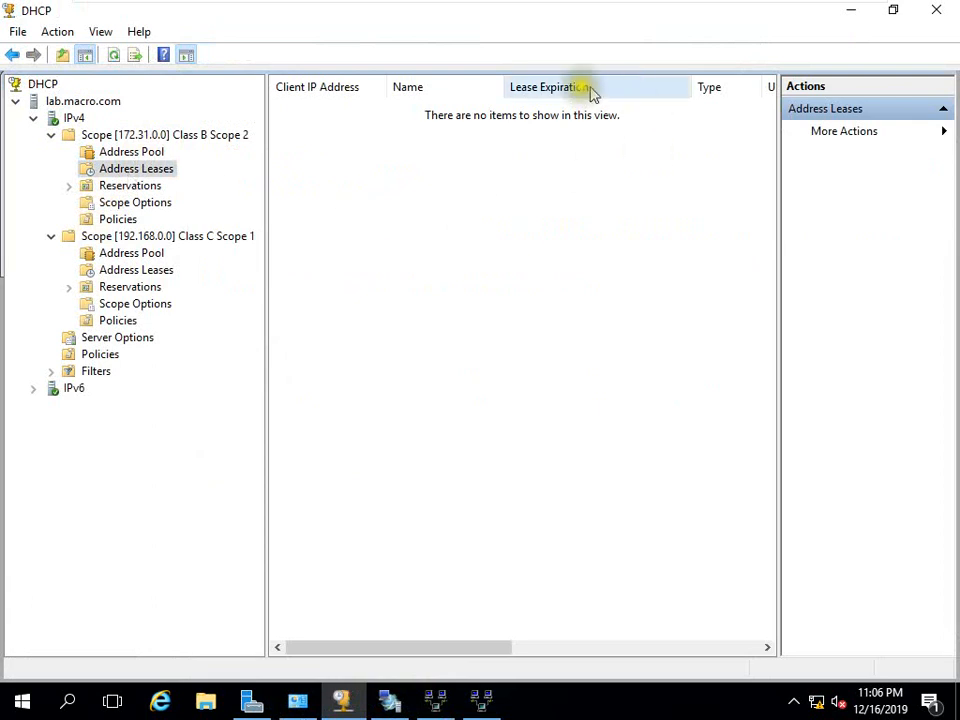
{"action": "left_click", "coordinate": [168, 270]}
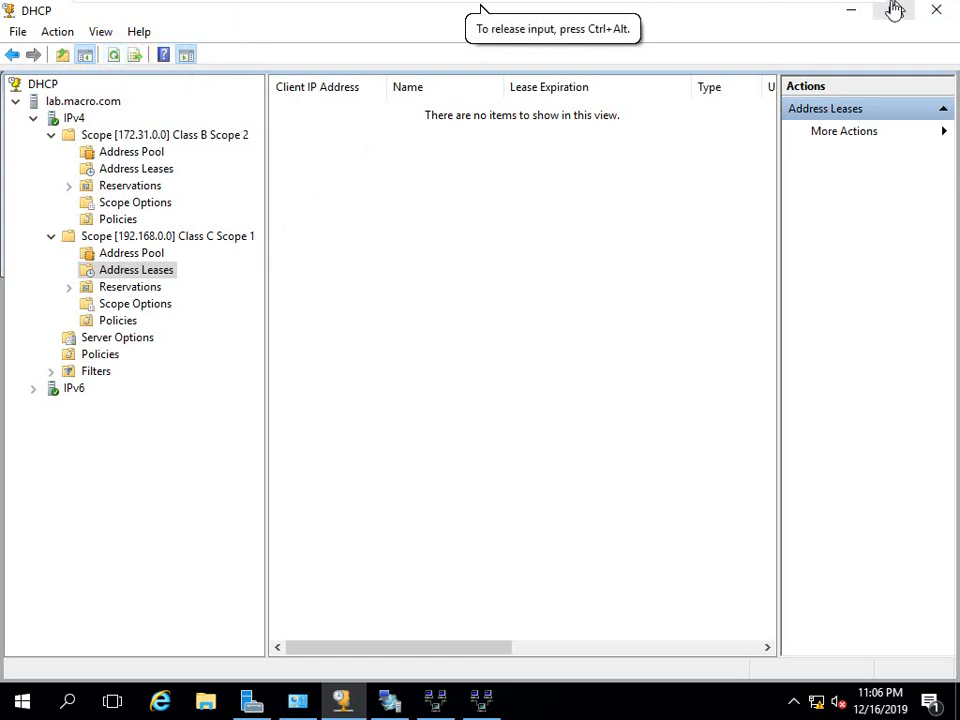
{"action": "mouse_move", "coordinate": [766, 10]}
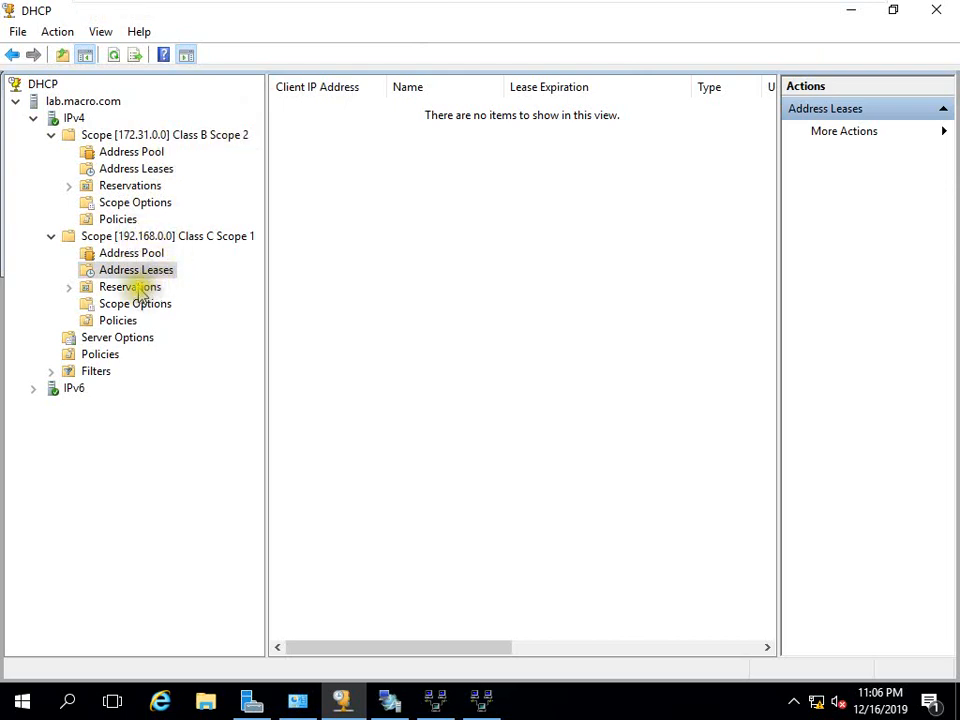
{"action": "left_click", "coordinate": [139, 171]}
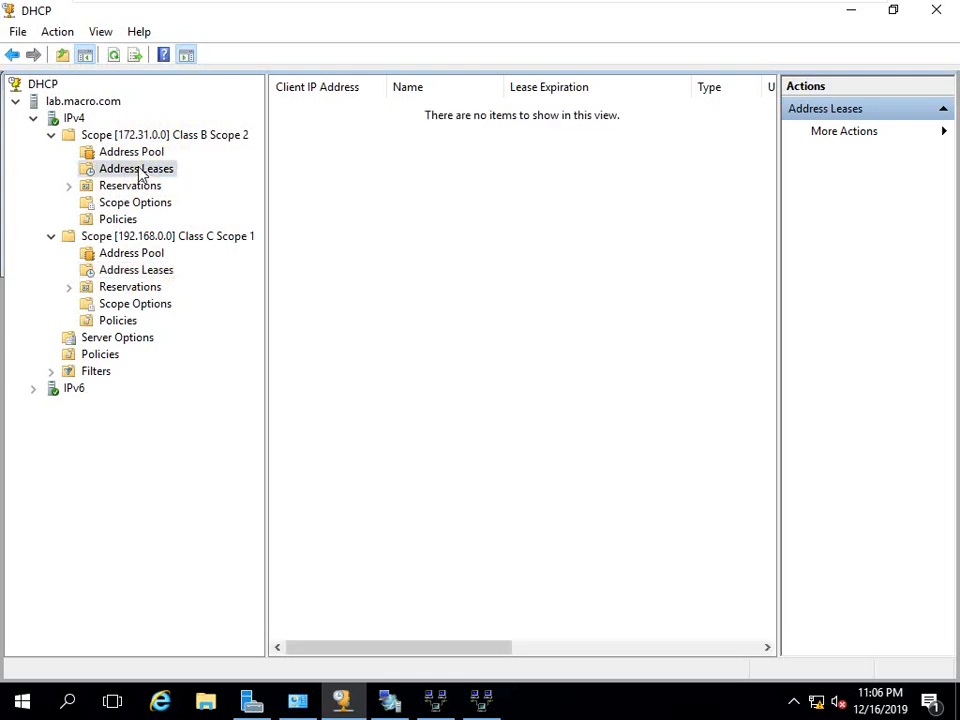
{"action": "left_click", "coordinate": [118, 274]}
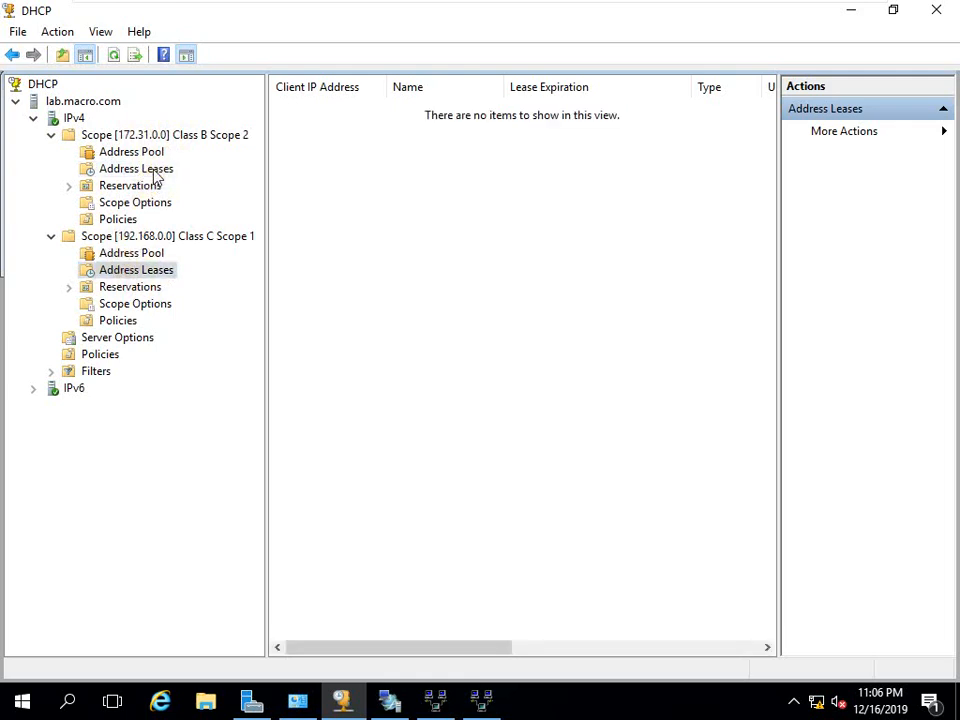
{"action": "left_click", "coordinate": [140, 169]}
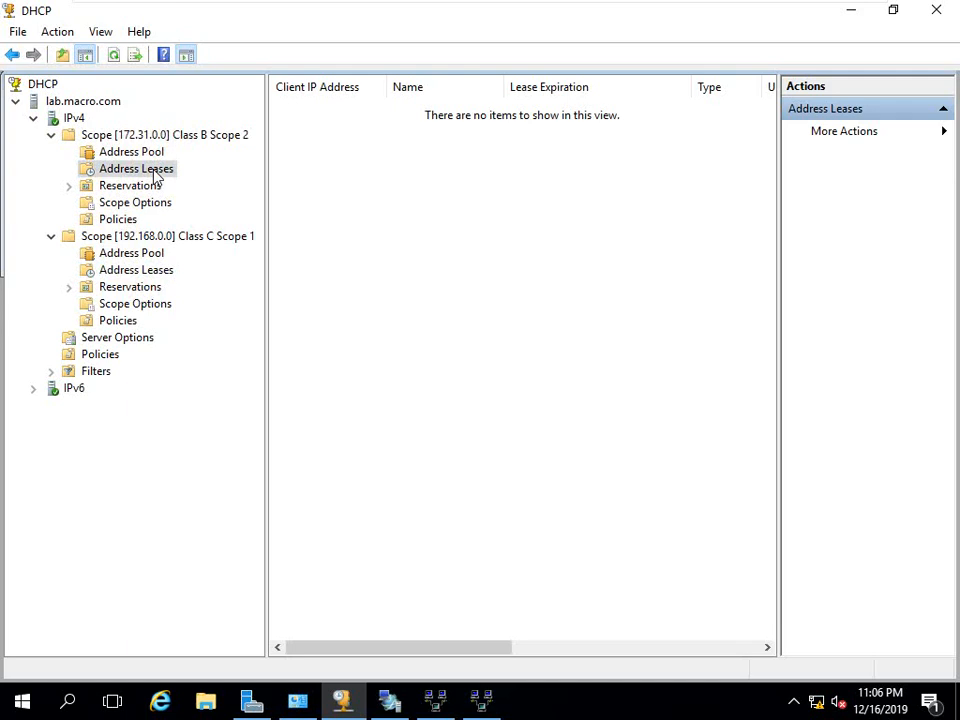
Switch to the client1 virtual machine and open the Ethernet0 status from Network and Sharing Center
{"action": "mouse_move", "coordinate": [711, 15]}
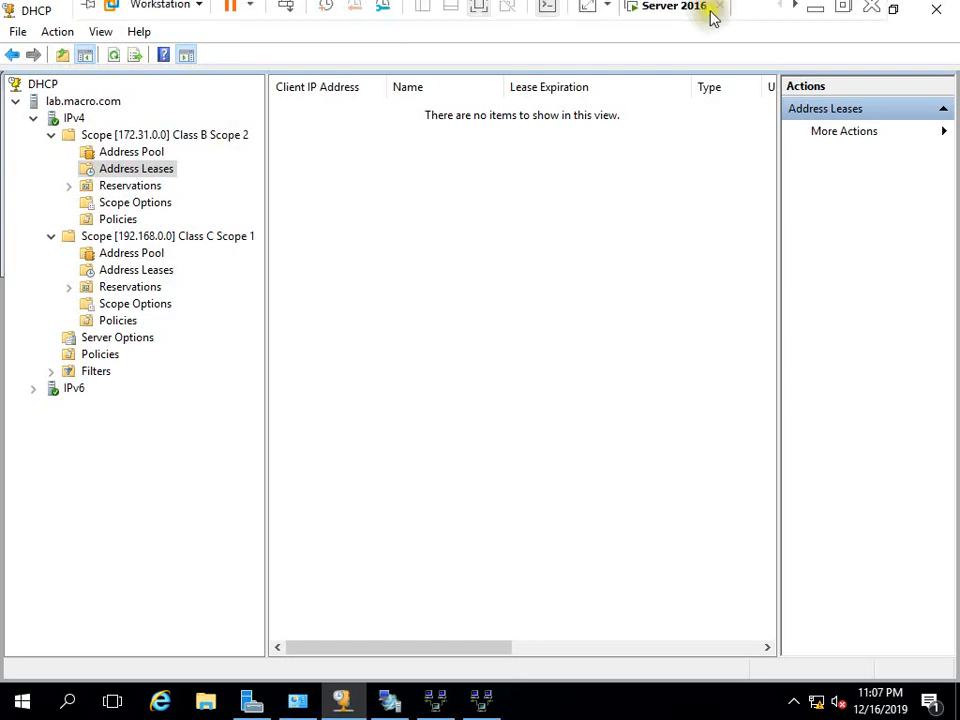
{"action": "left_click", "coordinate": [792, 20]}
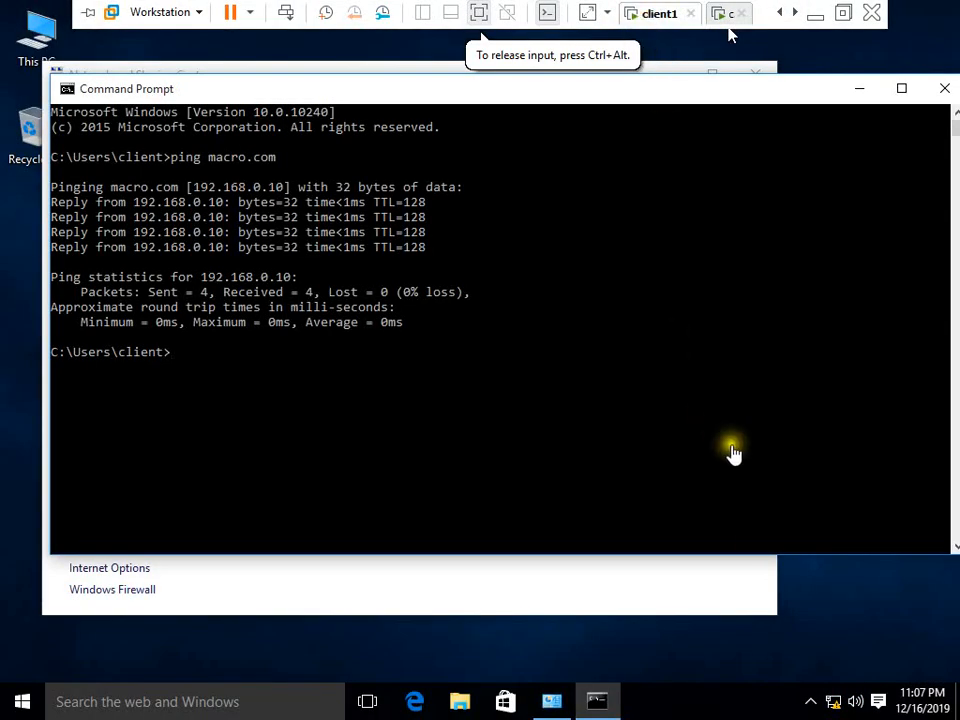
{"action": "right_click", "coordinate": [838, 707]}
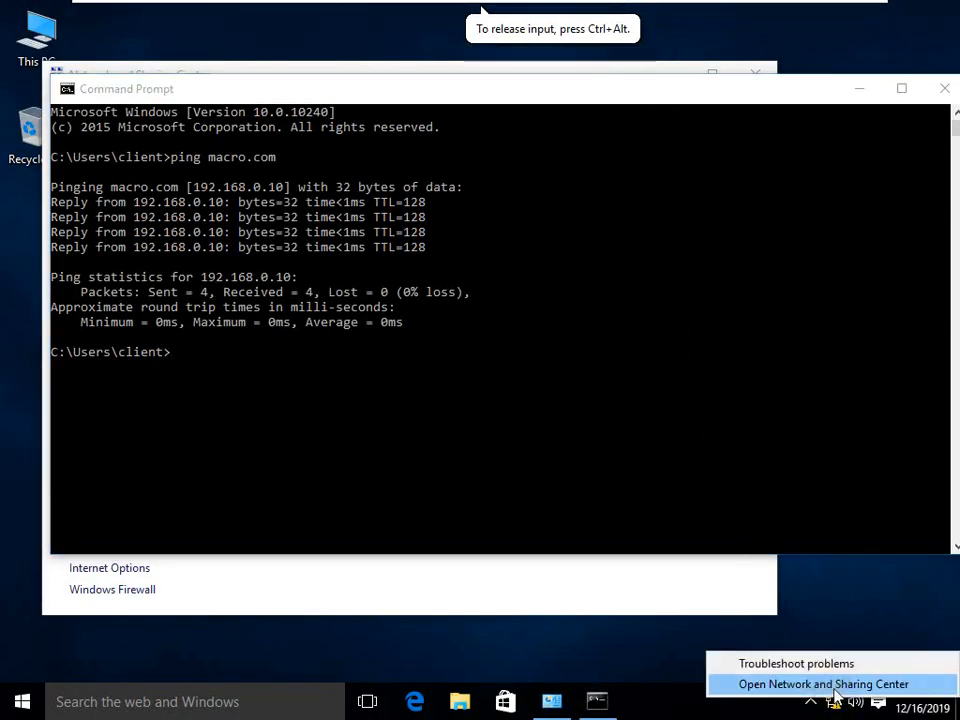
{"action": "left_click", "coordinate": [830, 684]}
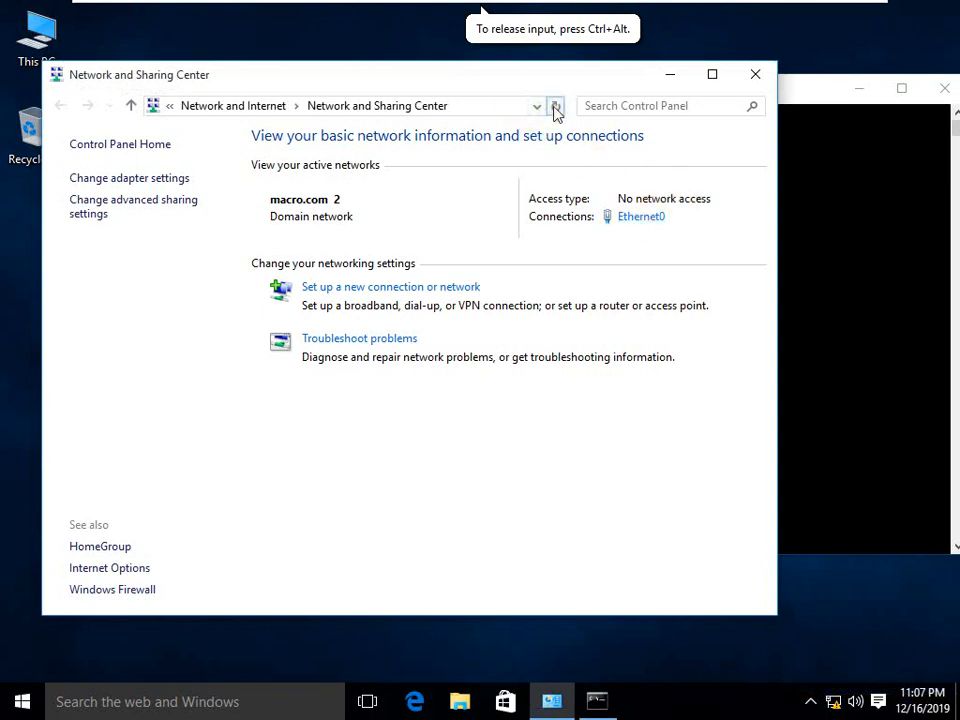
{"action": "left_click", "coordinate": [660, 218]}
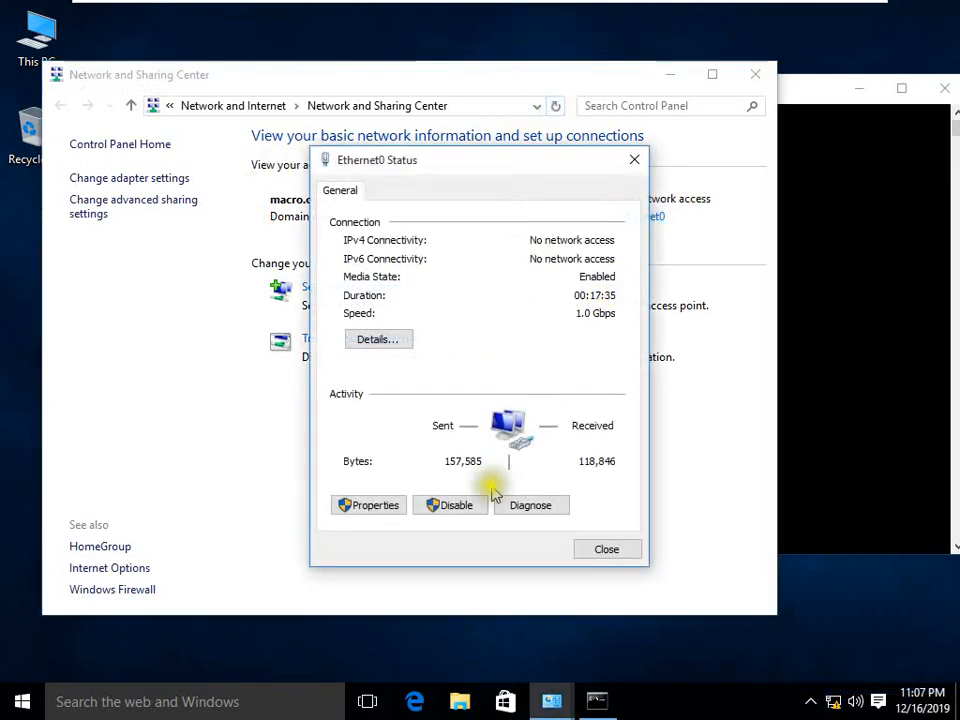
Set client1's Ethernet0 IPv4 properties to obtain both the IP address and the DNS server address automatically
{"action": "left_click", "coordinate": [370, 504]}
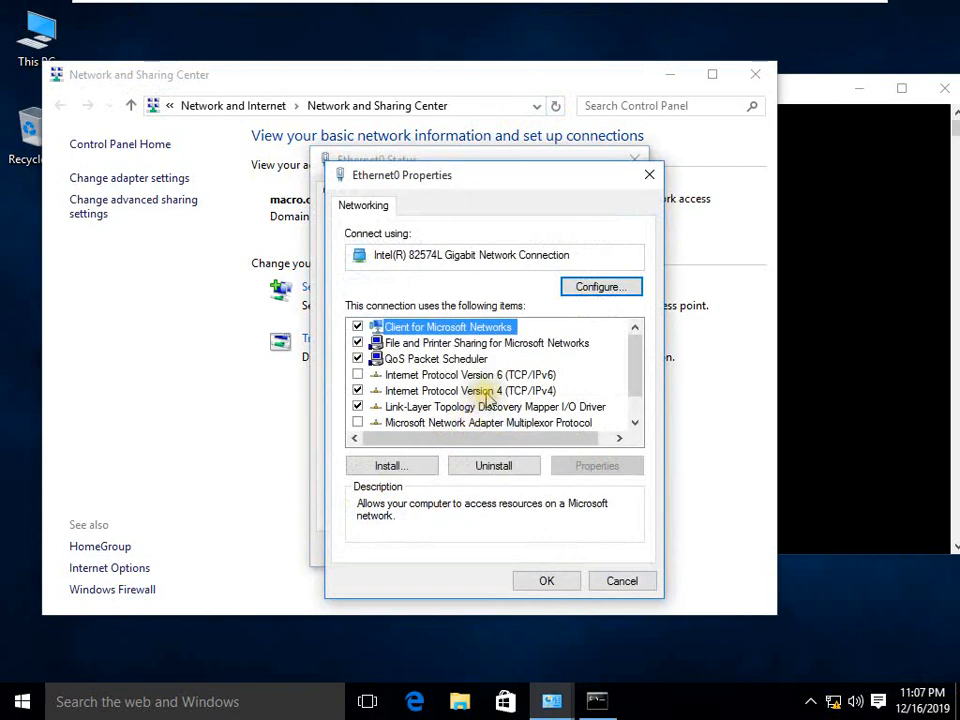
{"action": "double_click", "coordinate": [427, 391]}
{"action": "left_click", "coordinate": [501, 369]}
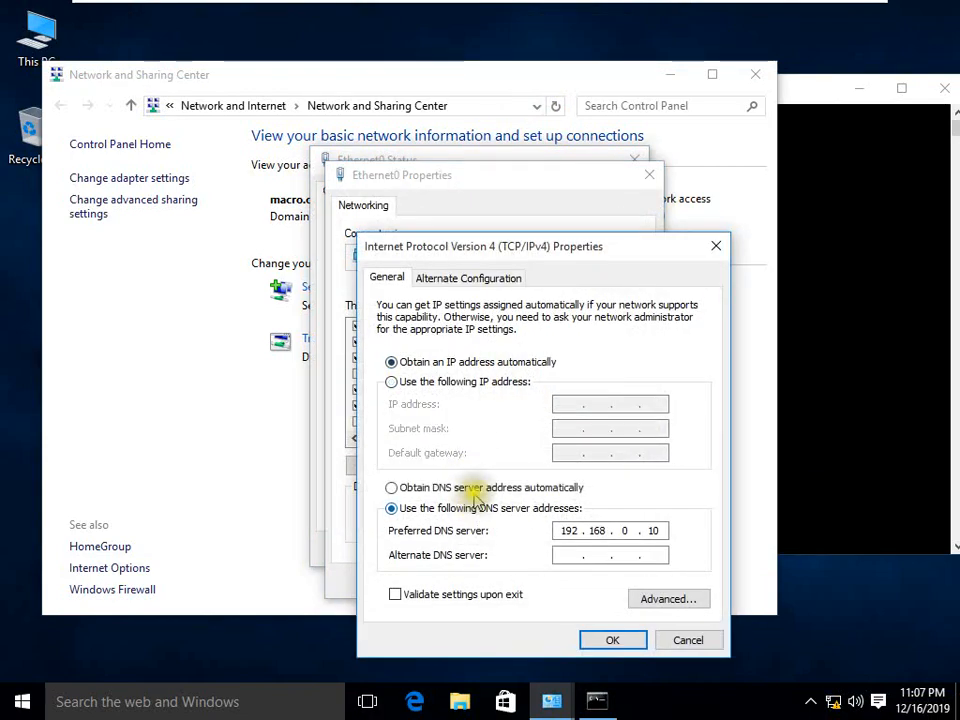
{"action": "left_click", "coordinate": [480, 488]}
{"action": "left_click", "coordinate": [605, 641]}
{"action": "left_click", "coordinate": [546, 579]}
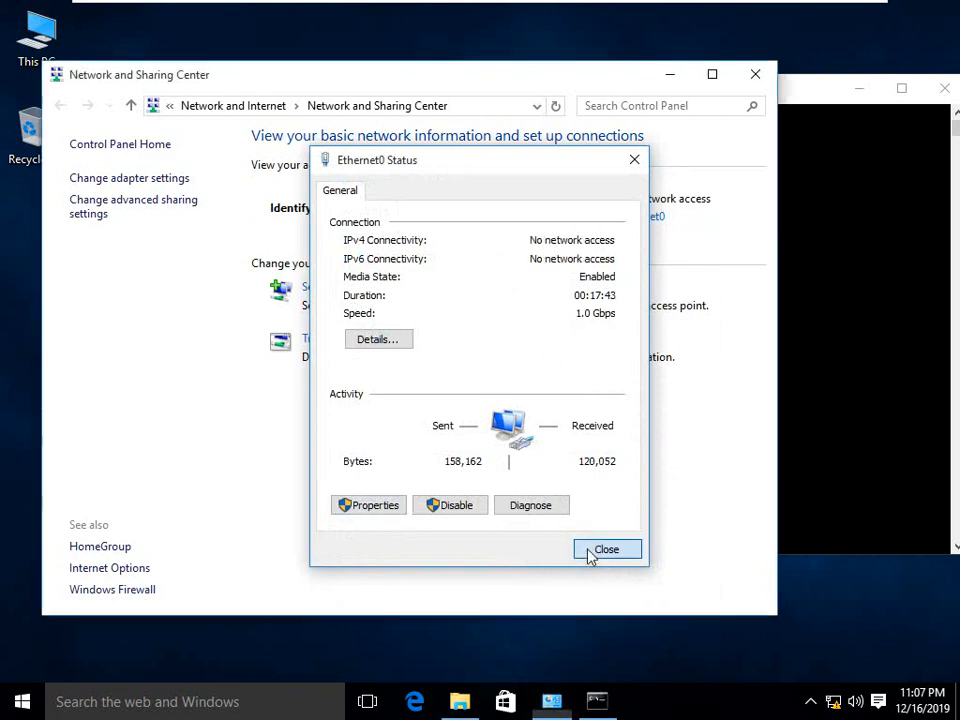
{"action": "left_click", "coordinate": [591, 553]}
Switch to the other client virtual machine and open its Ethernet0 status from Network and Sharing Center
{"action": "mouse_move", "coordinate": [688, 12]}
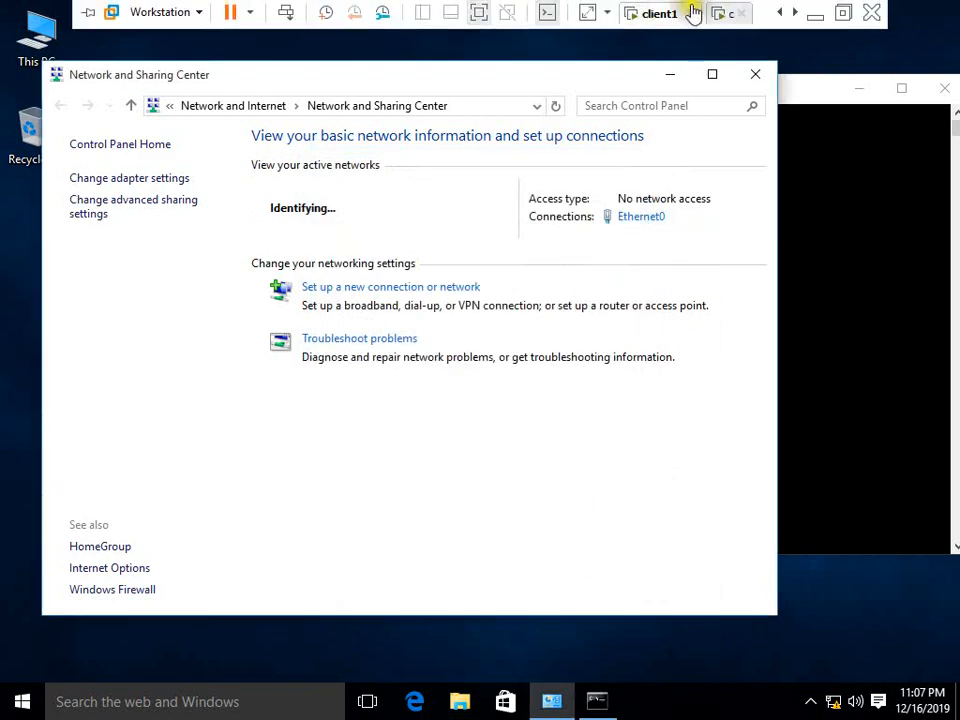
{"action": "left_click", "coordinate": [727, 14]}
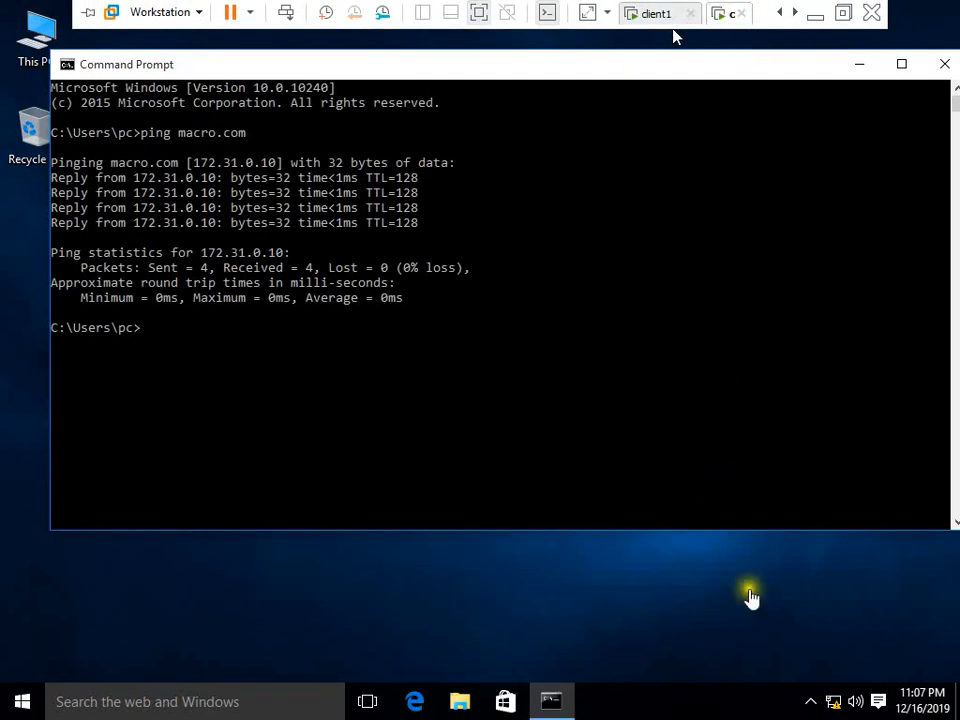
{"action": "right_click", "coordinate": [831, 706]}
{"action": "left_click", "coordinate": [828, 682]}
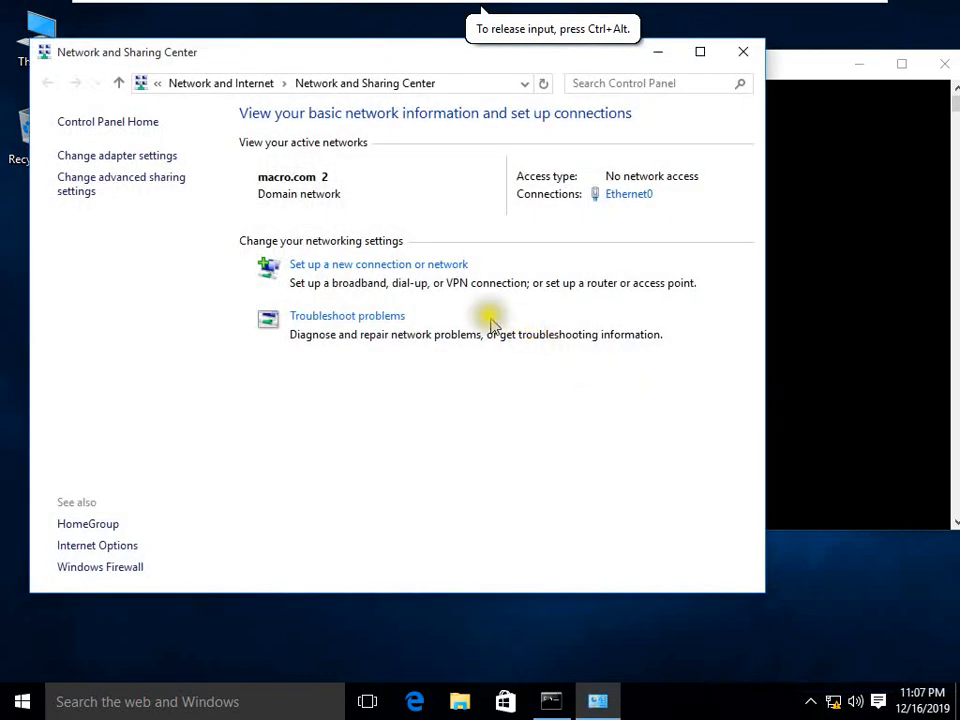
{"action": "left_click", "coordinate": [619, 200]}
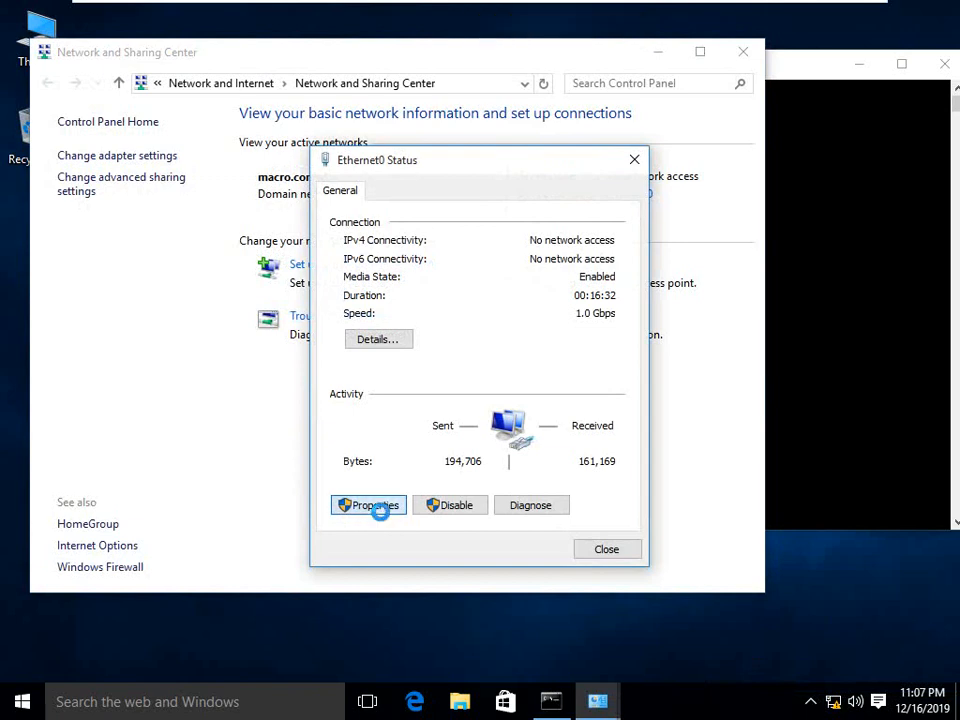
Set the second client's Ethernet0 IPv4 properties to obtain both the IP address and the DNS server address automatically
{"action": "left_click", "coordinate": [375, 505]}
{"action": "double_click", "coordinate": [503, 385]}
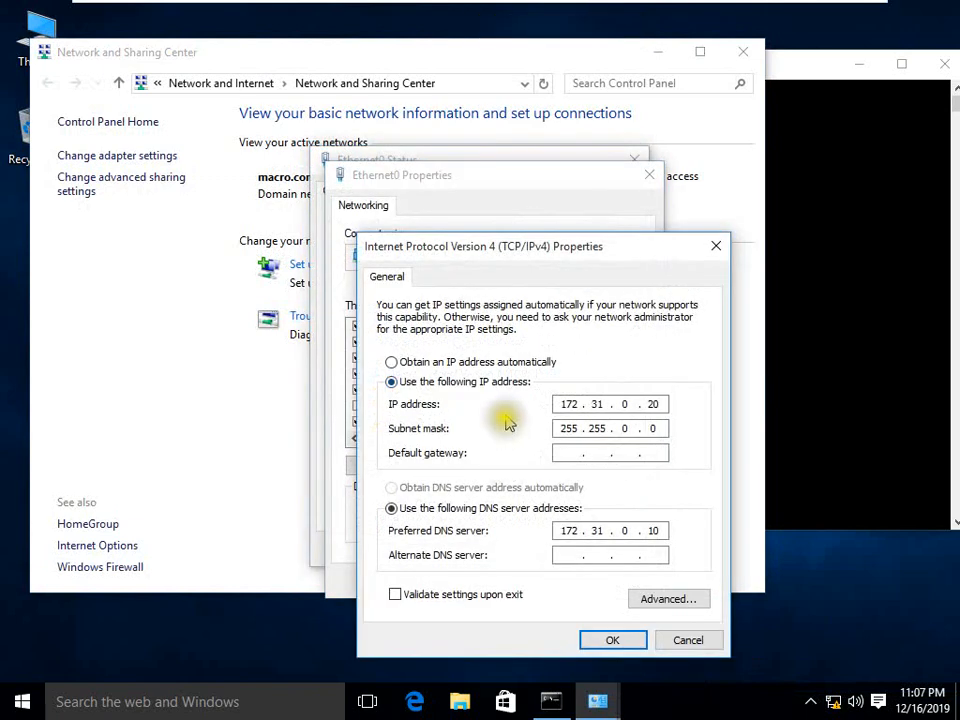
{"action": "left_click", "coordinate": [485, 364]}
{"action": "left_click", "coordinate": [491, 487]}
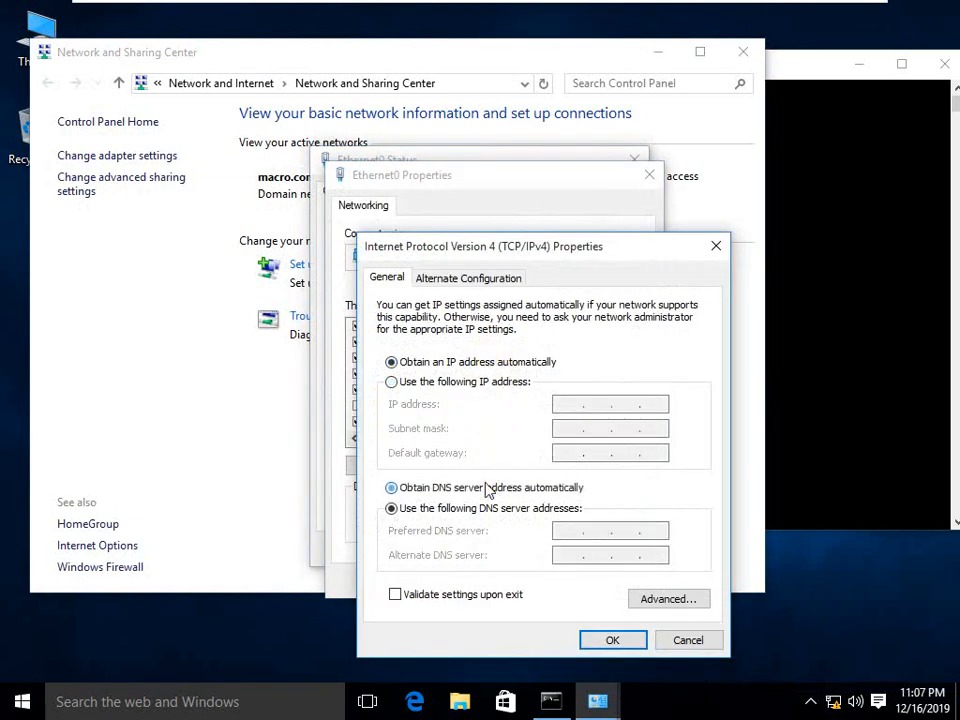
{"action": "left_click", "coordinate": [606, 640]}
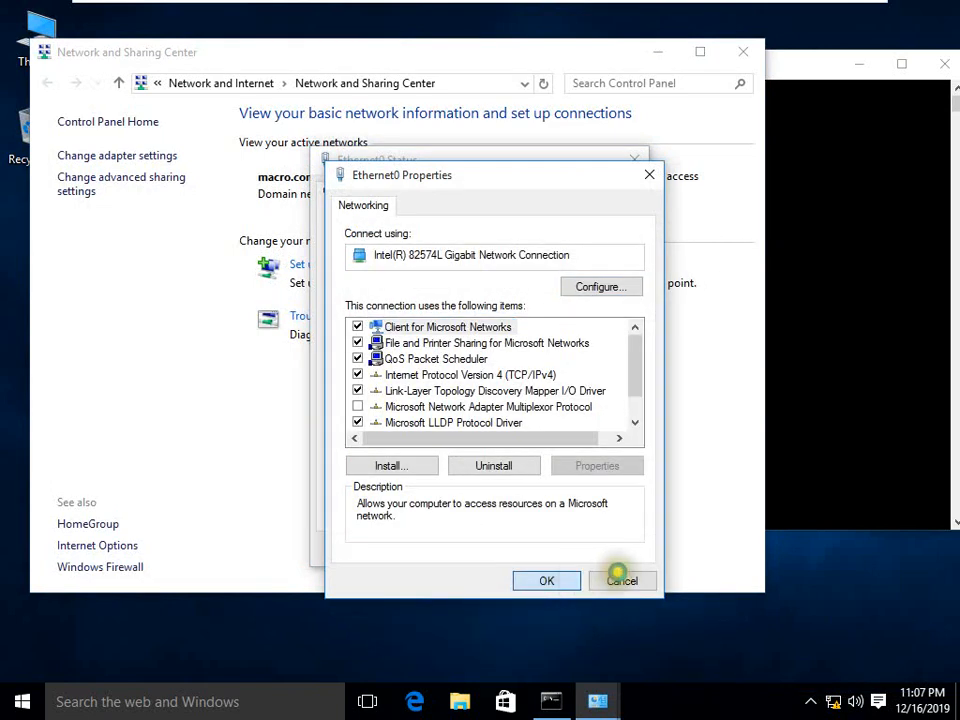
Switch back through client1 to the Server 2016 virtual machine and check the refreshed address leases of Class B Scope 2 and Class C Scope 1
{"action": "mouse_move", "coordinate": [647, 4]}
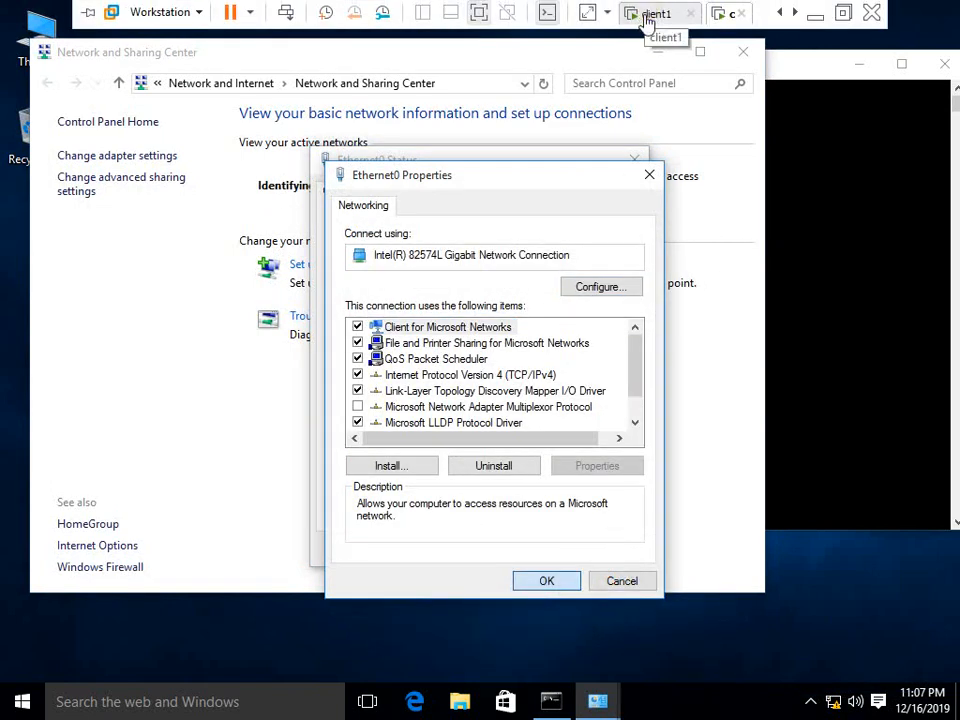
{"action": "left_click", "coordinate": [647, 14]}
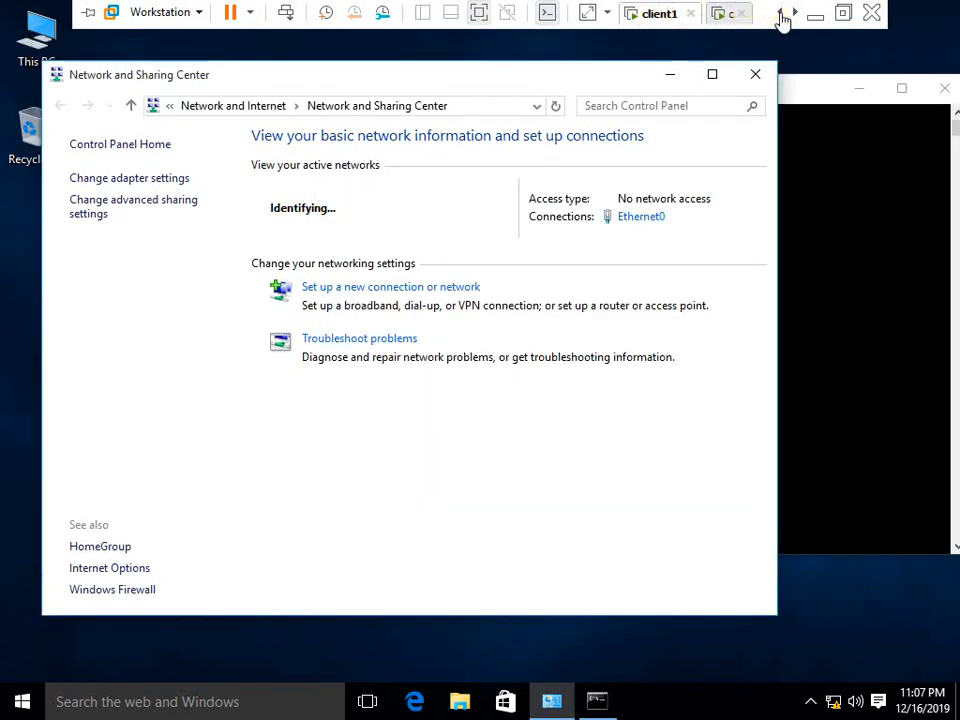
{"action": "left_click", "coordinate": [781, 14]}
{"action": "left_click", "coordinate": [652, 22]}
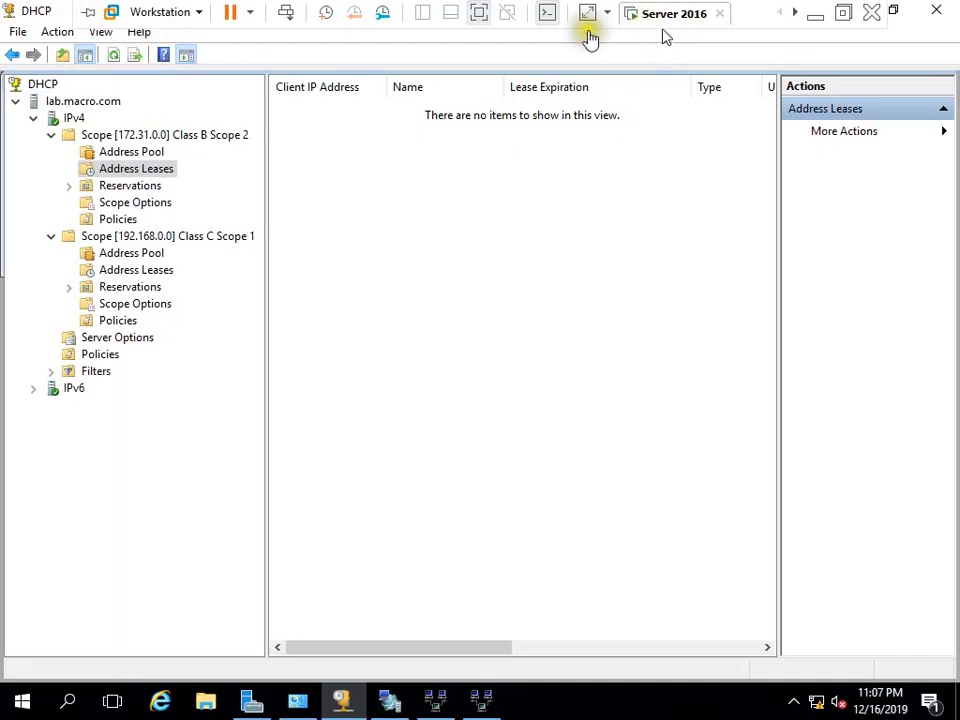
{"action": "left_click", "coordinate": [112, 56]}
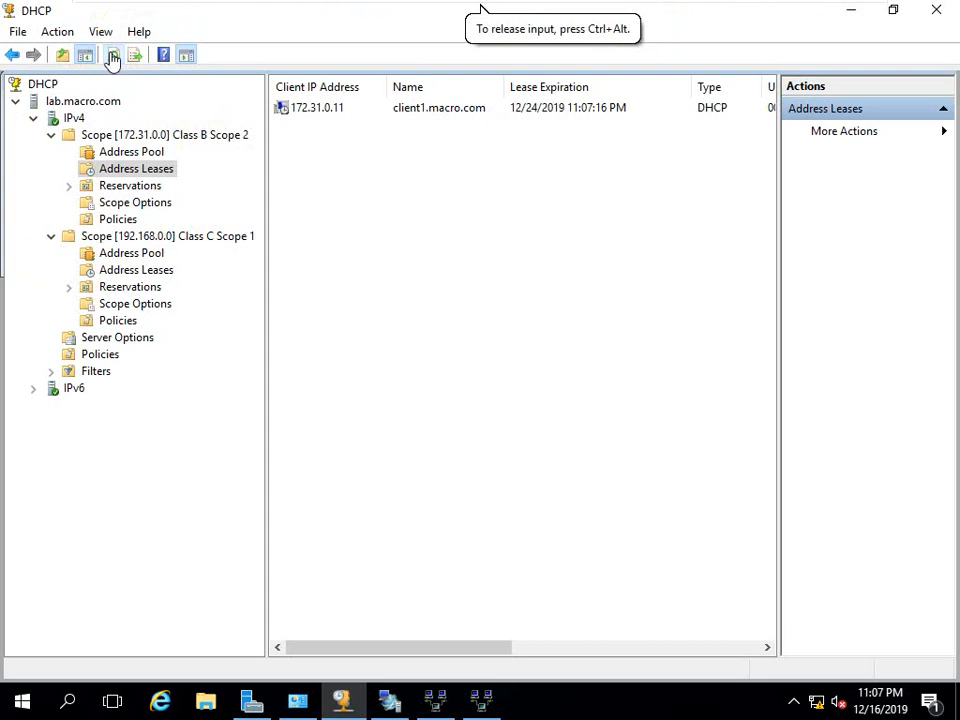
{"action": "left_click", "coordinate": [120, 270]}
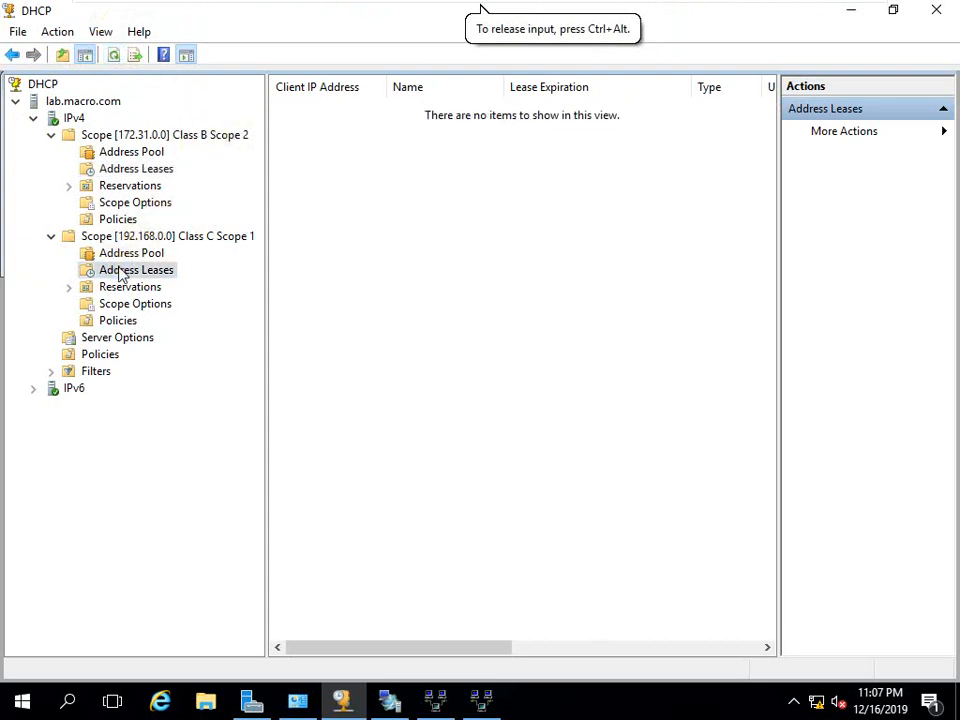
Examine the client1 lease in Class B Scope 2 and refresh the address leases of both DHCP scopes
{"action": "left_click", "coordinate": [131, 152]}
{"action": "left_click", "coordinate": [135, 169]}
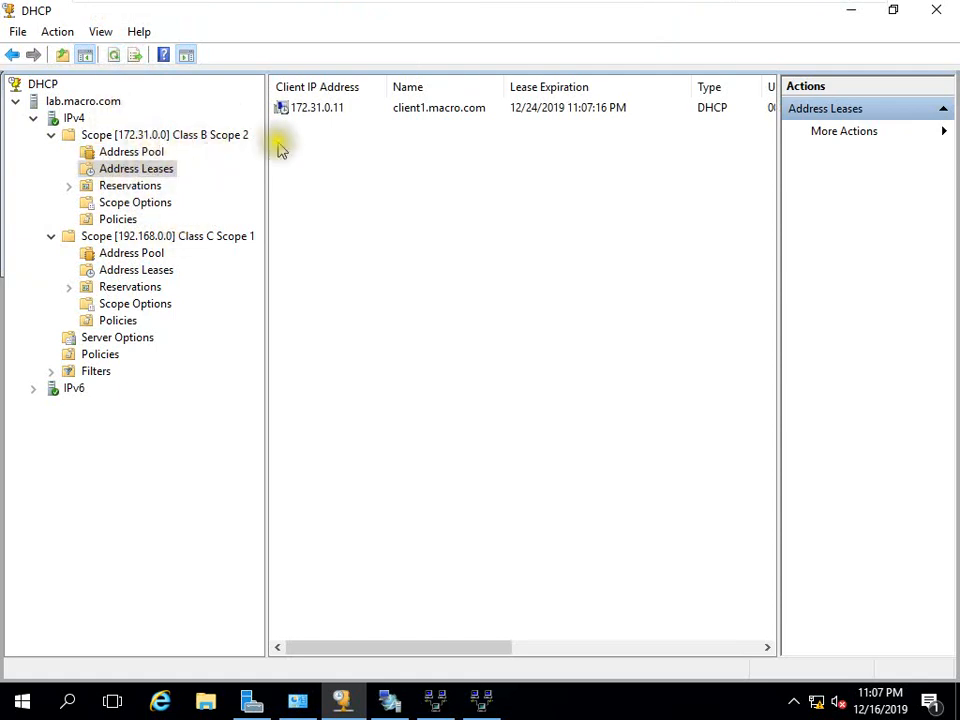
{"action": "left_click", "coordinate": [318, 113]}
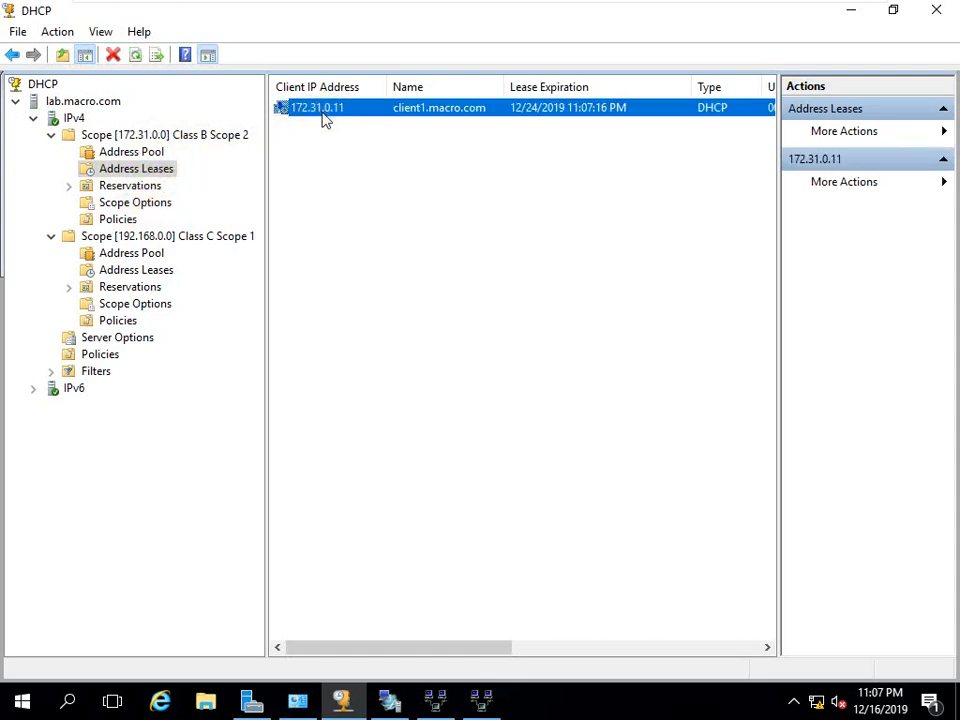
{"action": "left_click", "coordinate": [145, 170]}
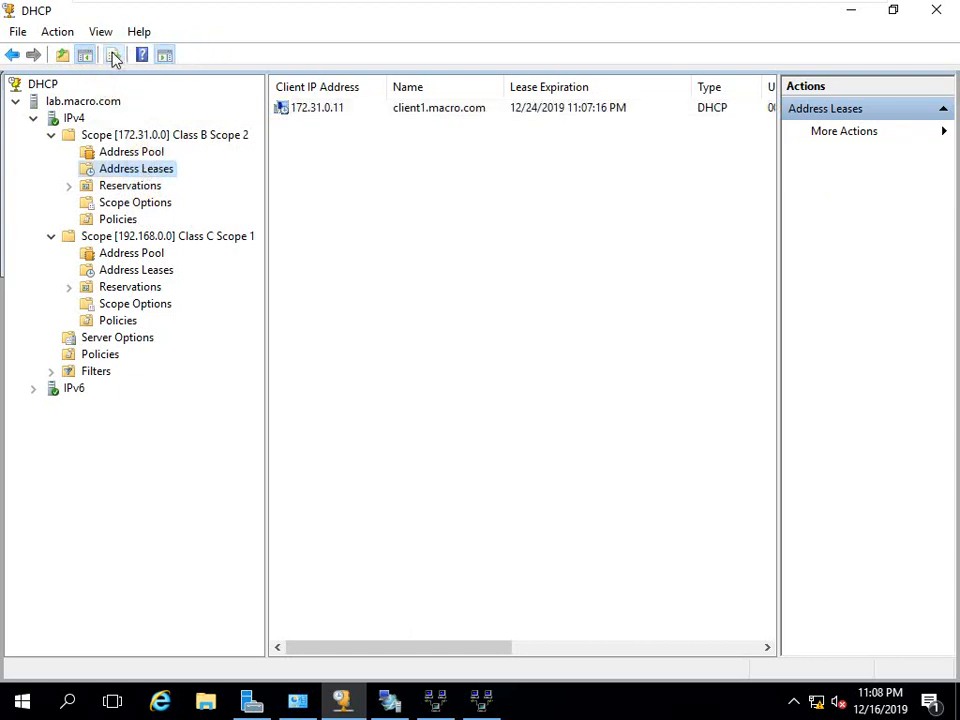
{"action": "left_click", "coordinate": [113, 55]}
{"action": "left_click", "coordinate": [726, 144]}
{"action": "left_click", "coordinate": [334, 114]}
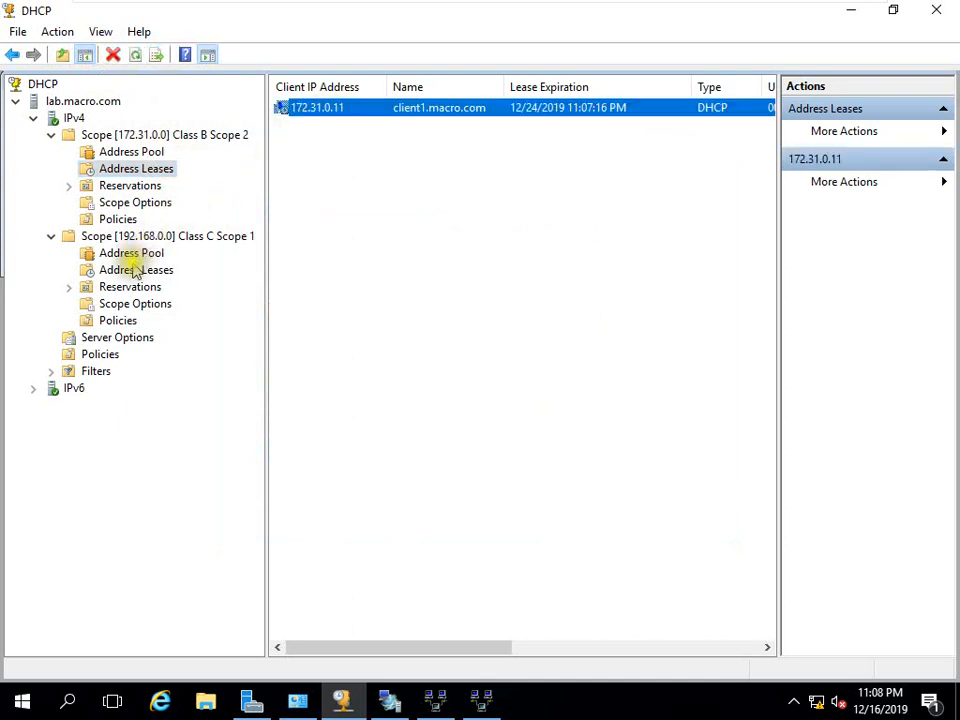
{"action": "left_click", "coordinate": [113, 55]}
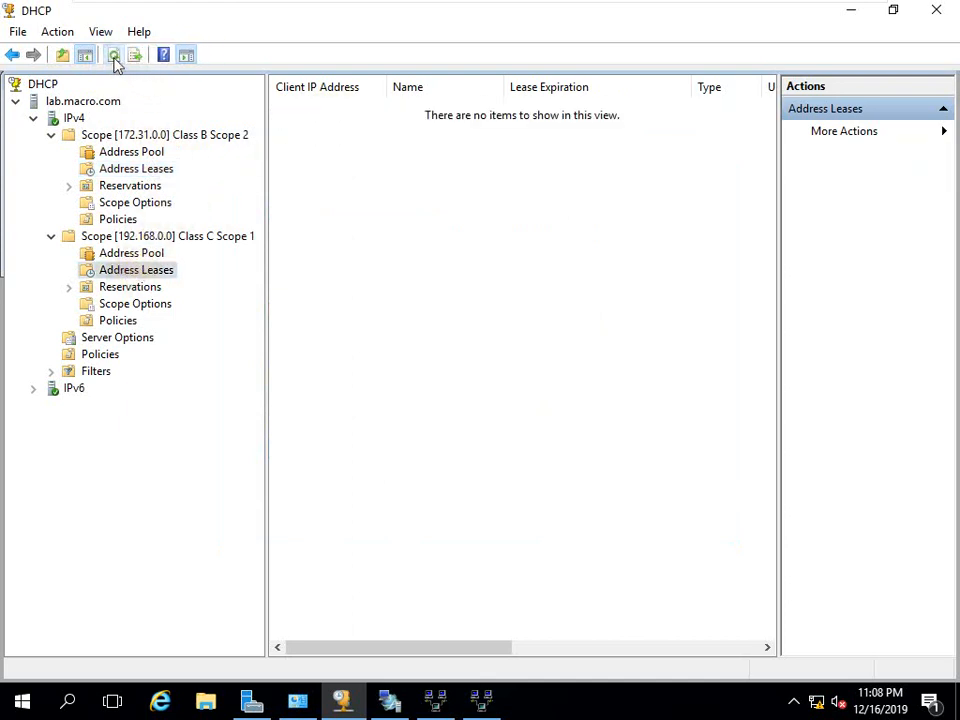
{"action": "left_click", "coordinate": [136, 168]}
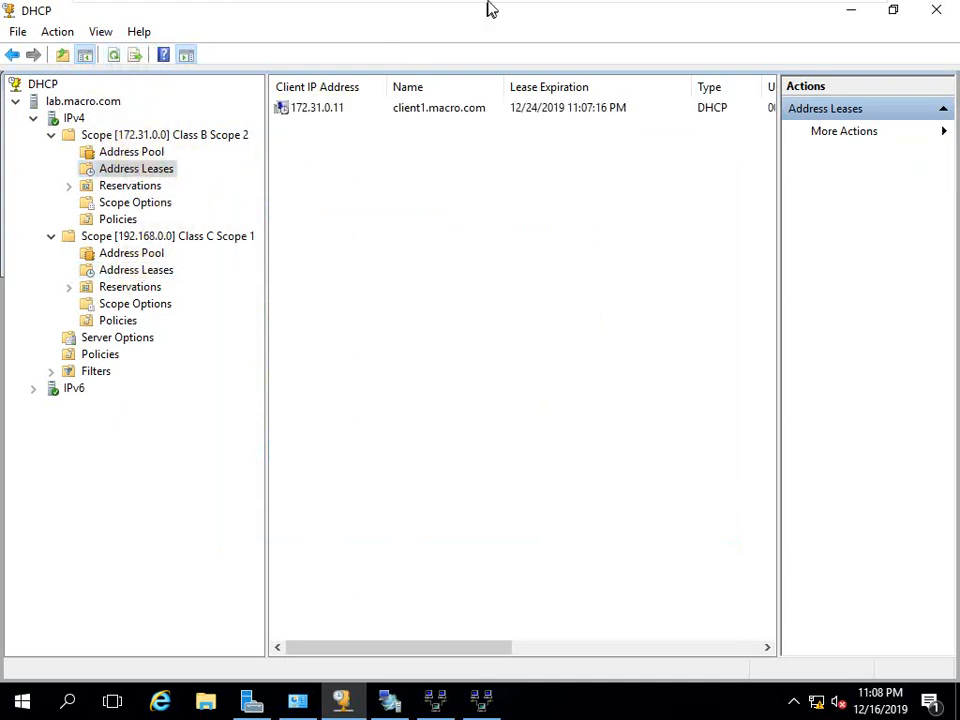
Leave and reopen the Server 2016 virtual machine, and view Class B Scope 2's address leases in the DHCP console
{"action": "mouse_move", "coordinate": [718, 8]}
{"action": "left_click", "coordinate": [843, 13]}
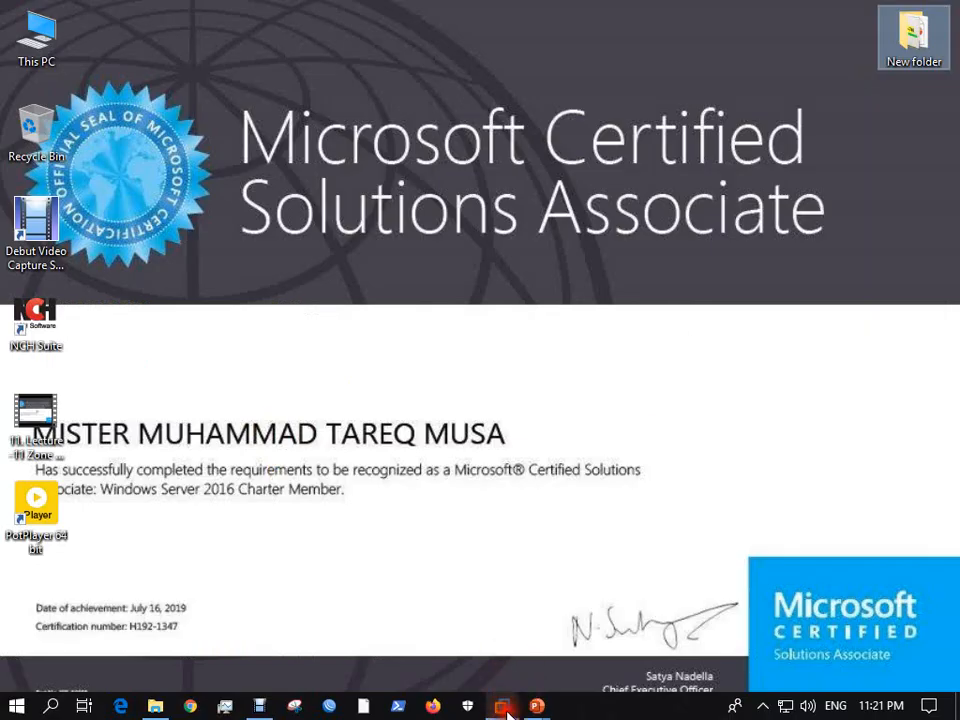
{"action": "mouse_move", "coordinate": [501, 706]}
{"action": "left_click", "coordinate": [325, 572]}
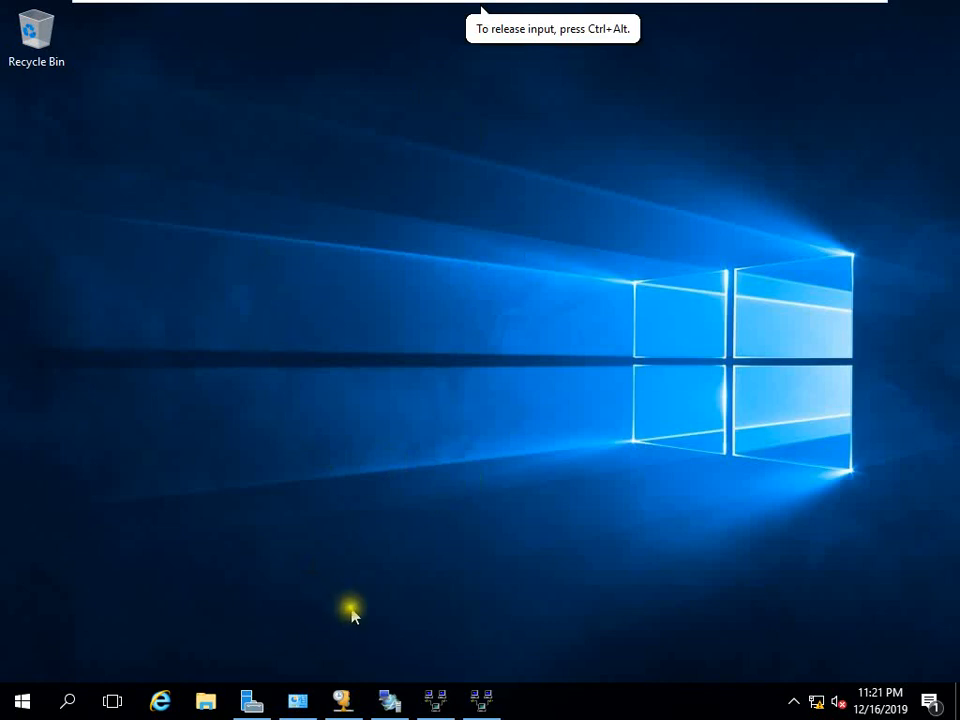
{"action": "left_click", "coordinate": [253, 707]}
{"action": "left_click", "coordinate": [342, 703]}
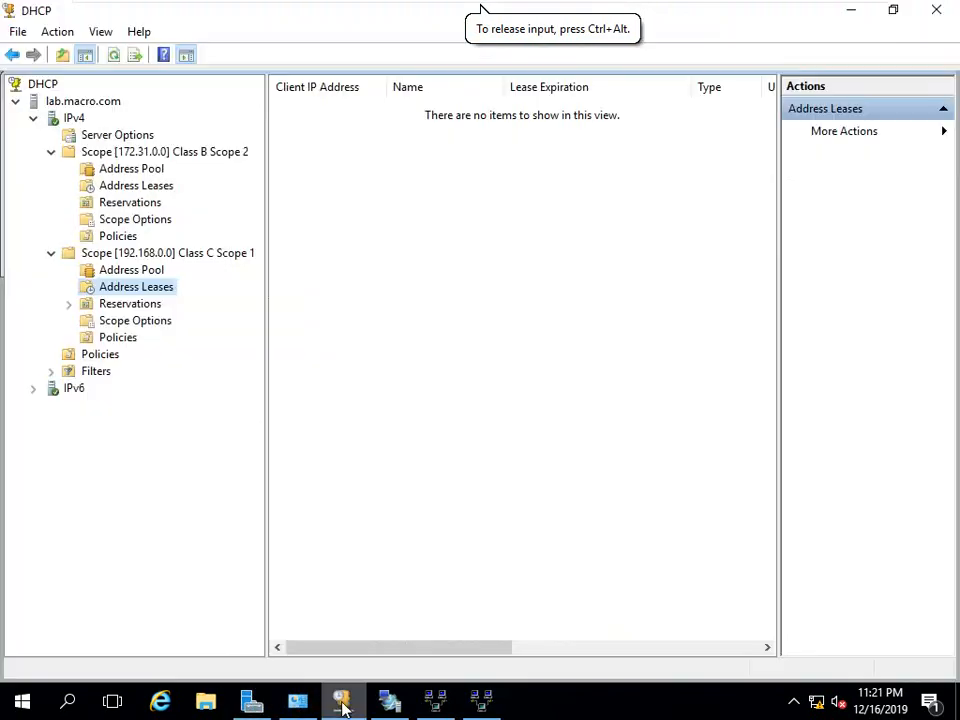
{"action": "left_click", "coordinate": [133, 187]}
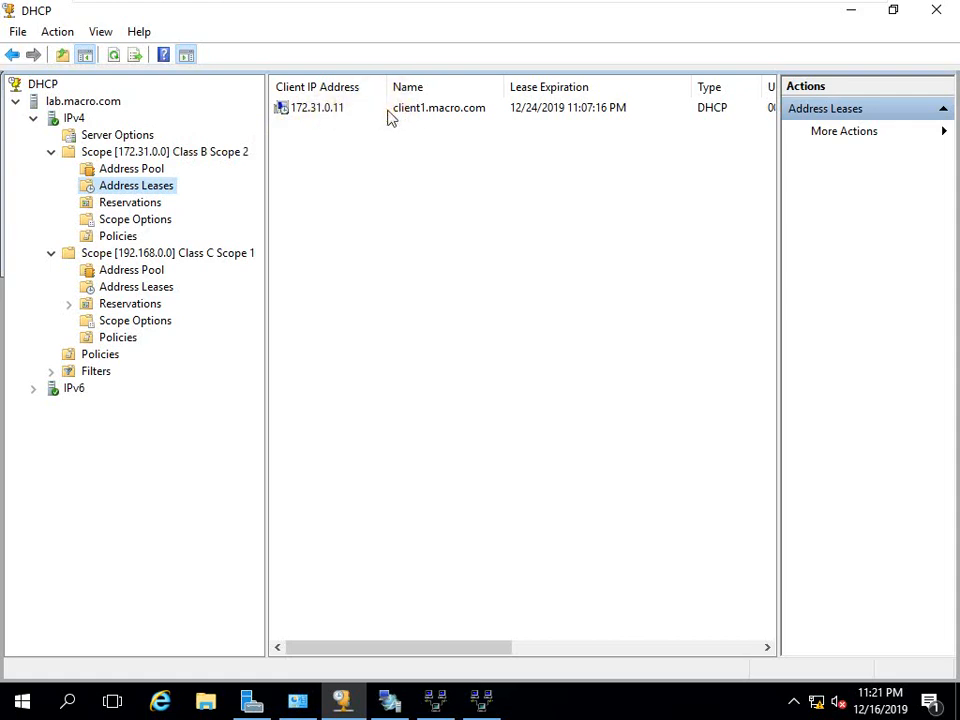
Bring up Routing and Remote Access maximized and examine the DHCP Relay Agent's request and reply counters for each interface
{"action": "mouse_move", "coordinate": [592, 8]}
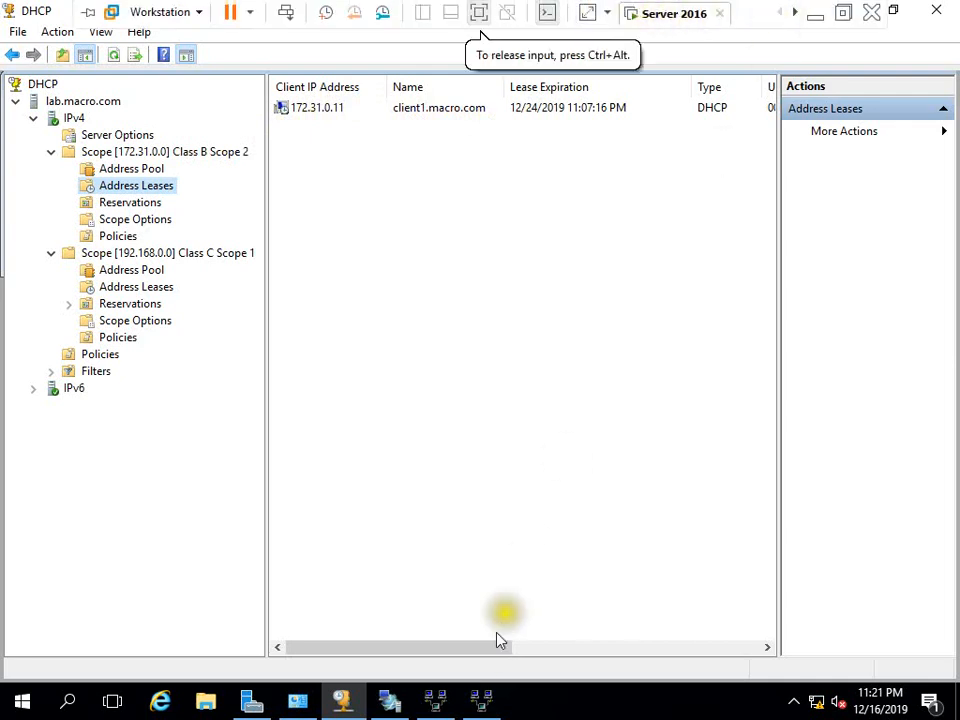
{"action": "left_click", "coordinate": [479, 700]}
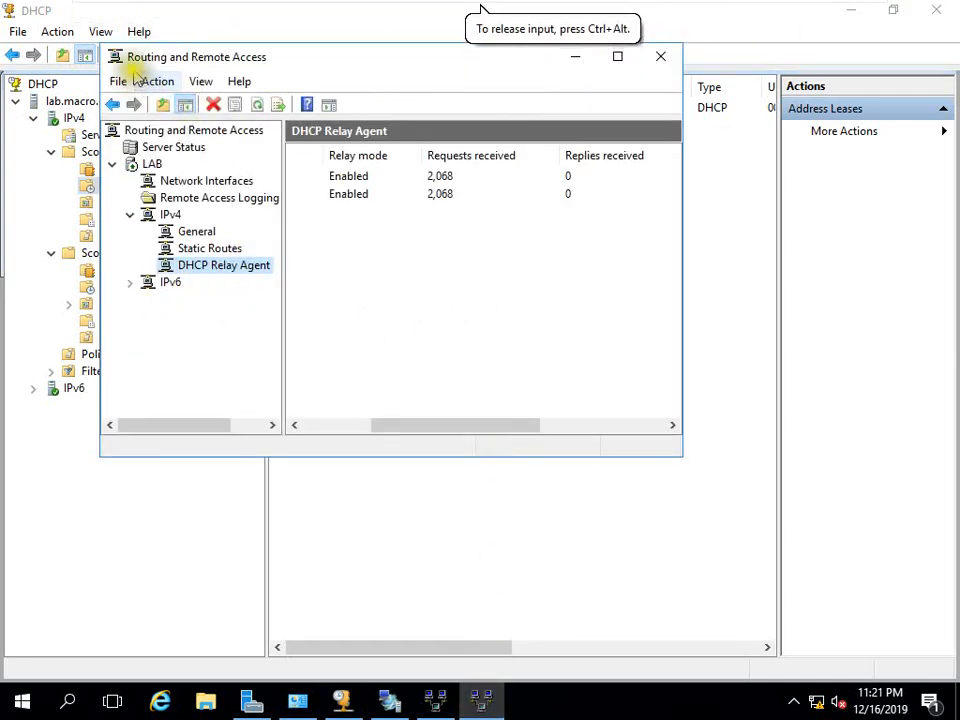
{"action": "left_click", "coordinate": [617, 57]}
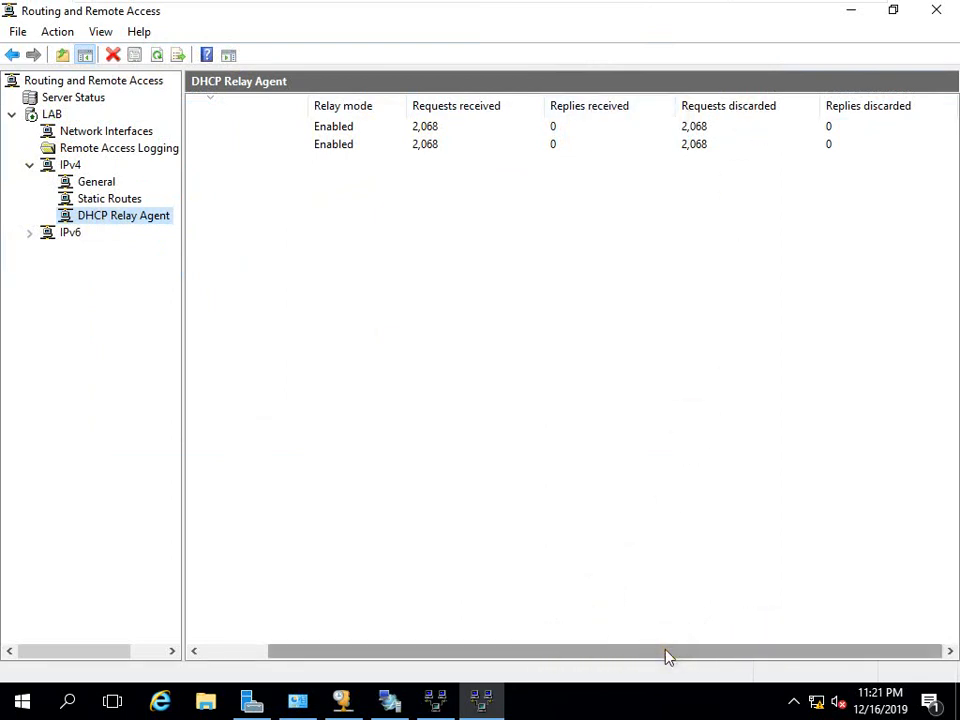
{"action": "left_click_drag", "start_coordinate": [666, 654], "coordinate": [468, 532]}
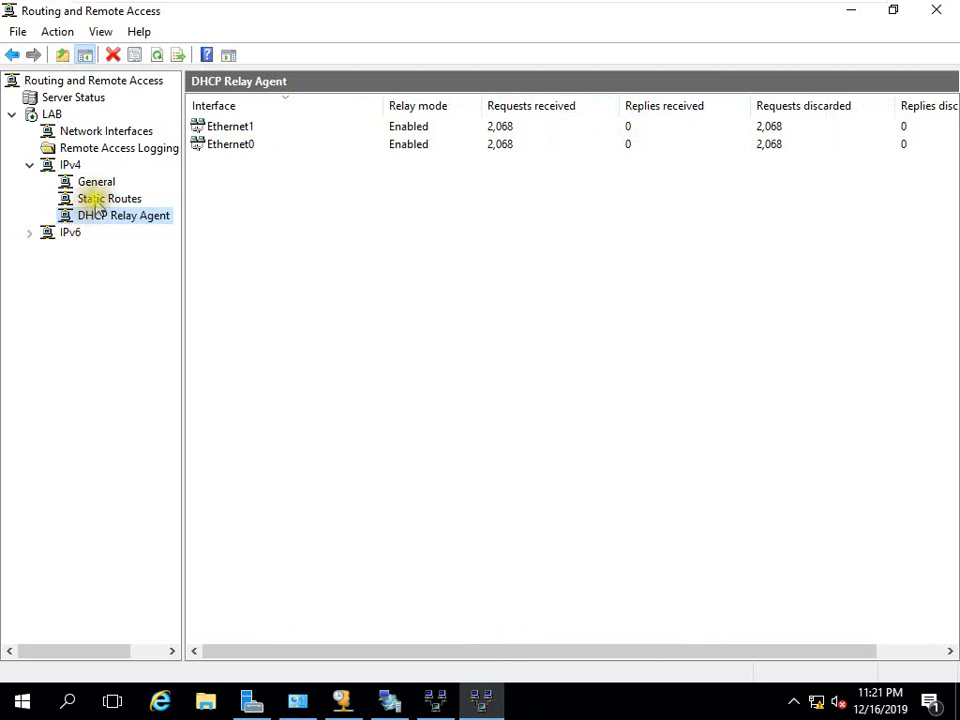
Look through the server's static routes and network interfaces, and examine the IPv4 General interface addresses, traffic and status
{"action": "left_click", "coordinate": [100, 198]}
{"action": "left_click", "coordinate": [113, 155]}
{"action": "left_click", "coordinate": [110, 134]}
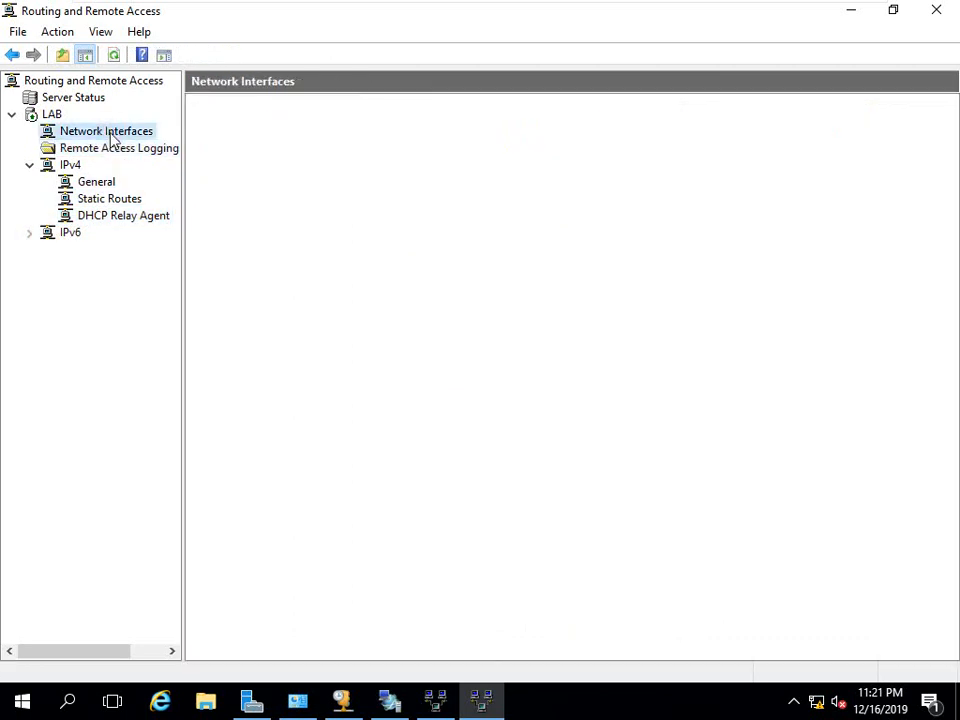
{"action": "left_click", "coordinate": [76, 180]}
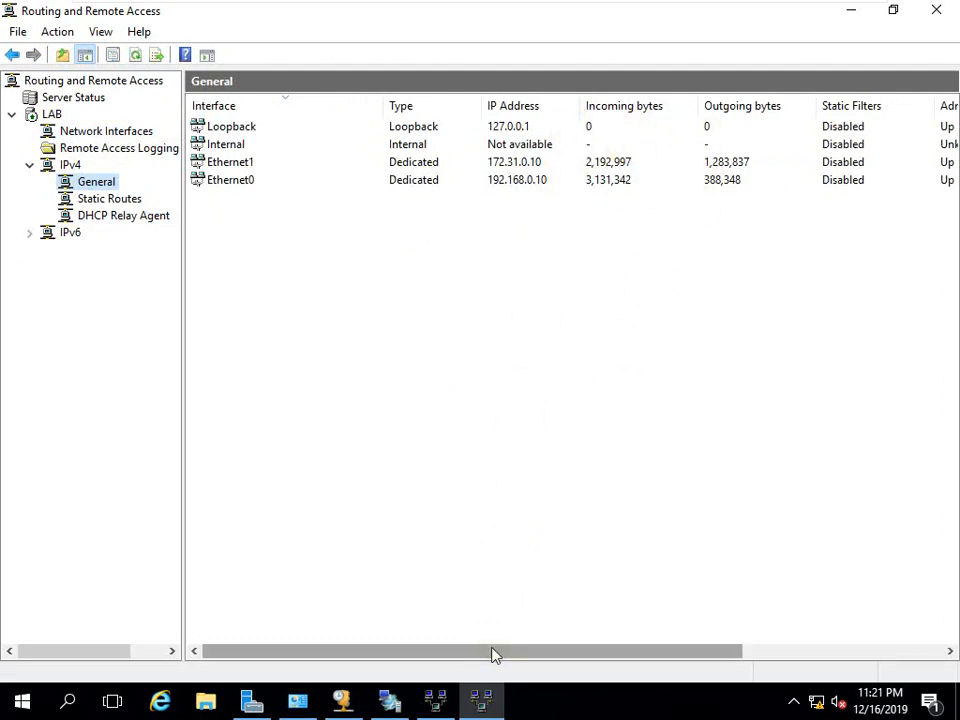
{"action": "left_click_drag", "start_coordinate": [493, 652], "coordinate": [760, 652]}
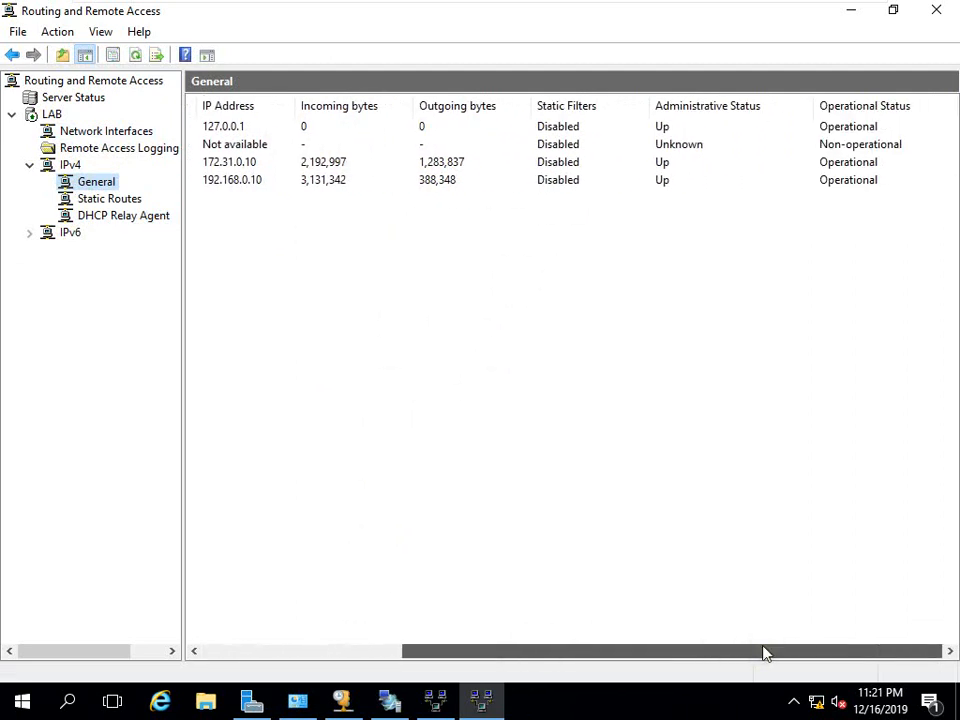
{"action": "left_click_drag", "start_coordinate": [634, 655], "coordinate": [576, 654]}
Minimize the Server 2016 virtual machine and show the host computer's desktop
{"action": "mouse_move", "coordinate": [686, 9]}
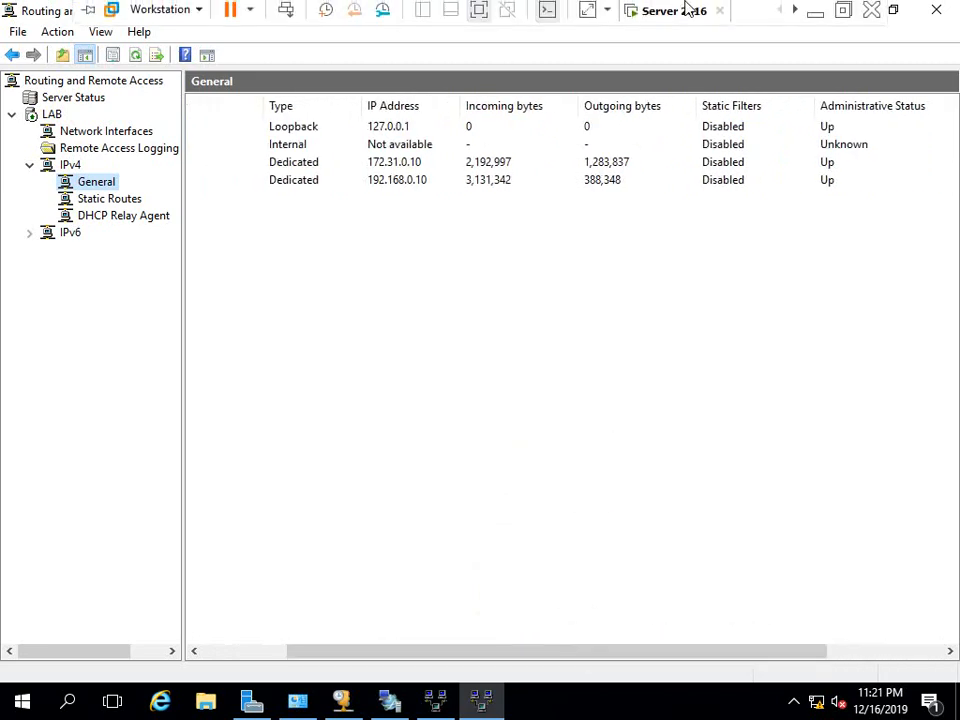
{"action": "left_click", "coordinate": [814, 12]}
{"action": "key", "text": "super+d"}
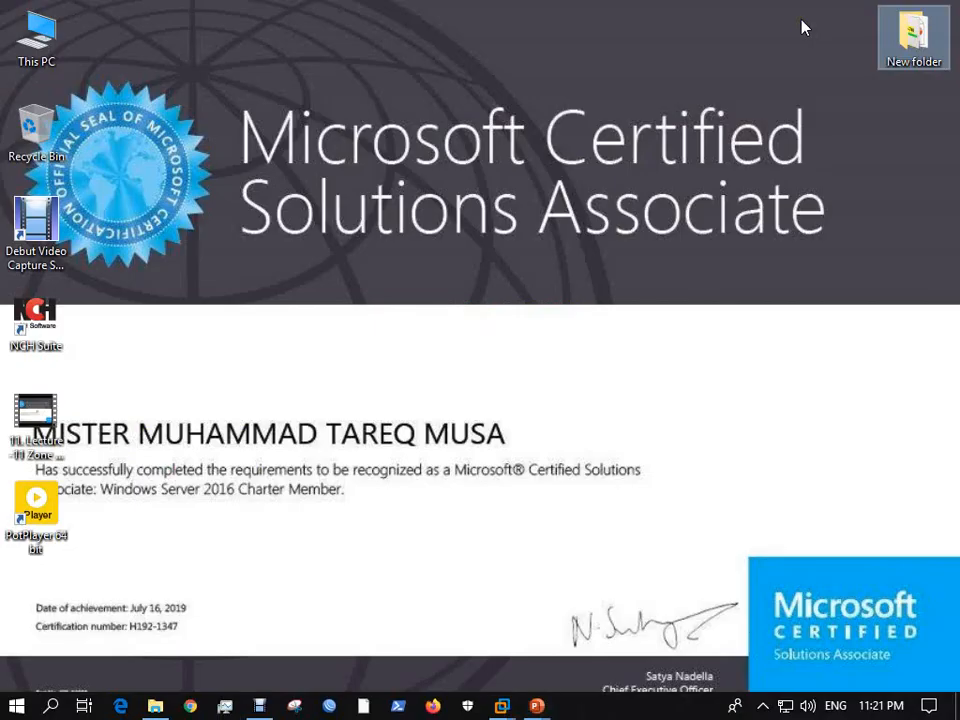